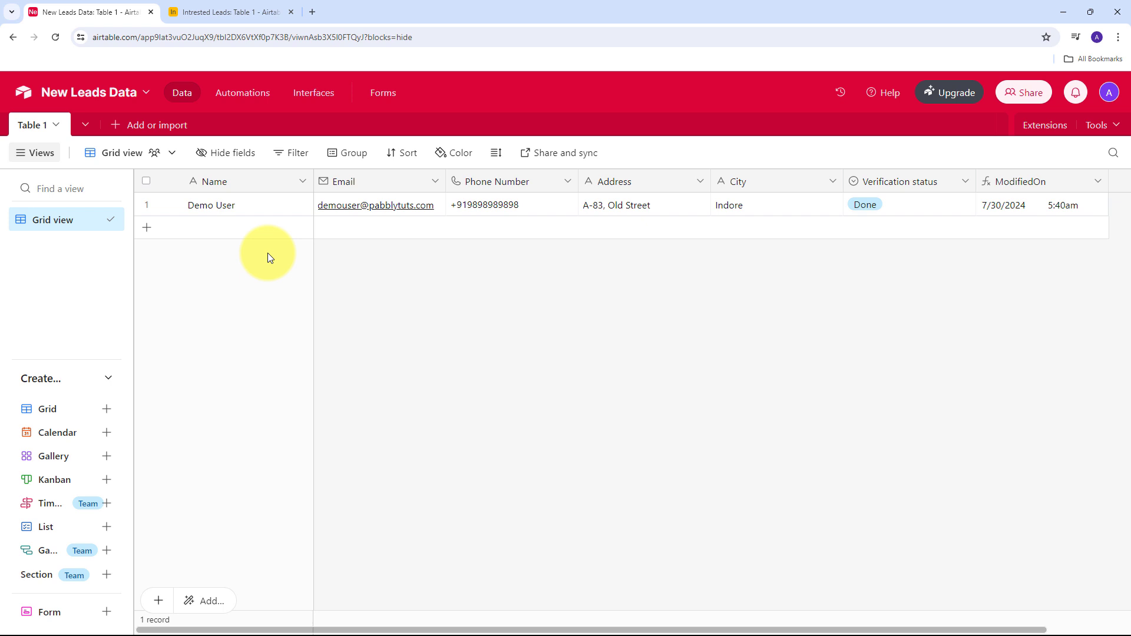
Compare the fields and records in the New Leads Data and Intrested Leads Airtable bases.
{"action": "left_click", "coordinate": [259, 12]}
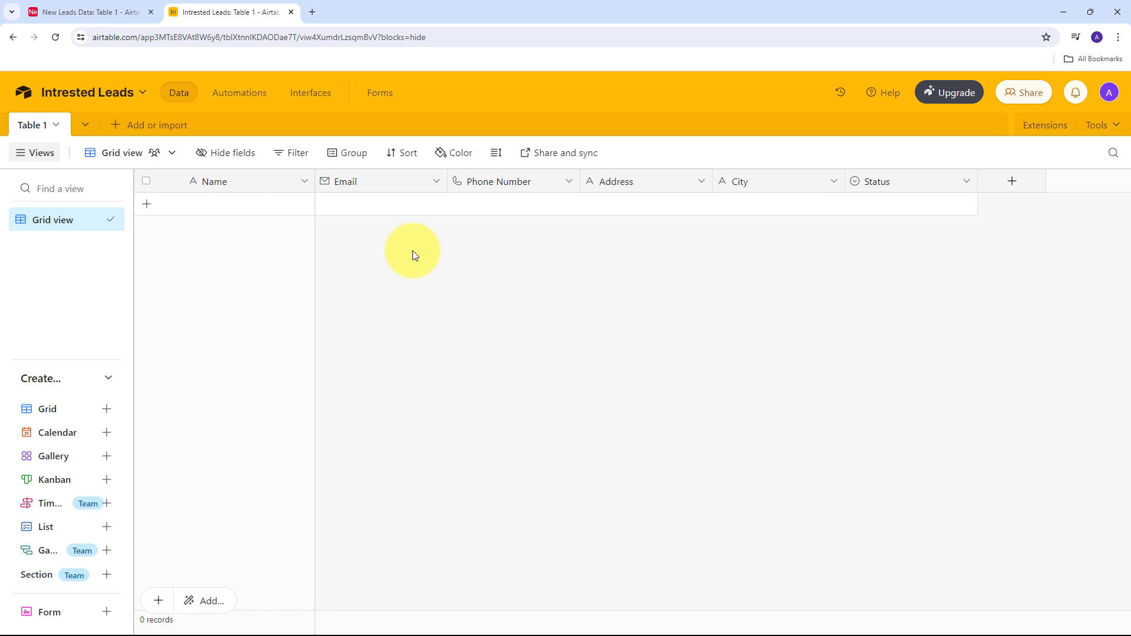
{"action": "left_click", "coordinate": [83, 11]}
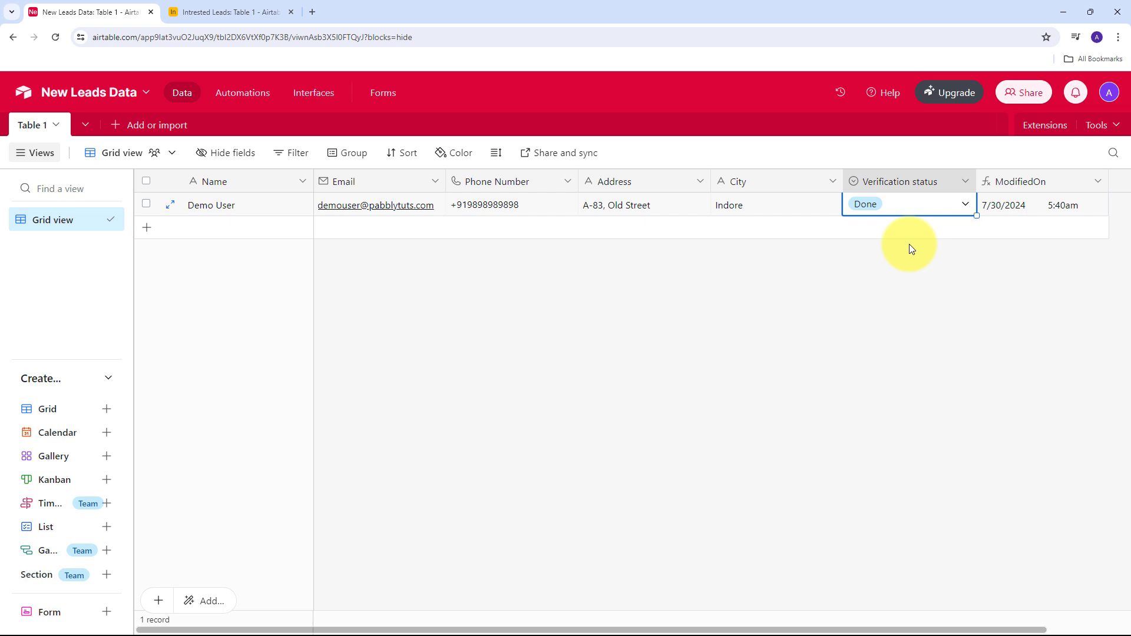
{"action": "left_click", "coordinate": [239, 12]}
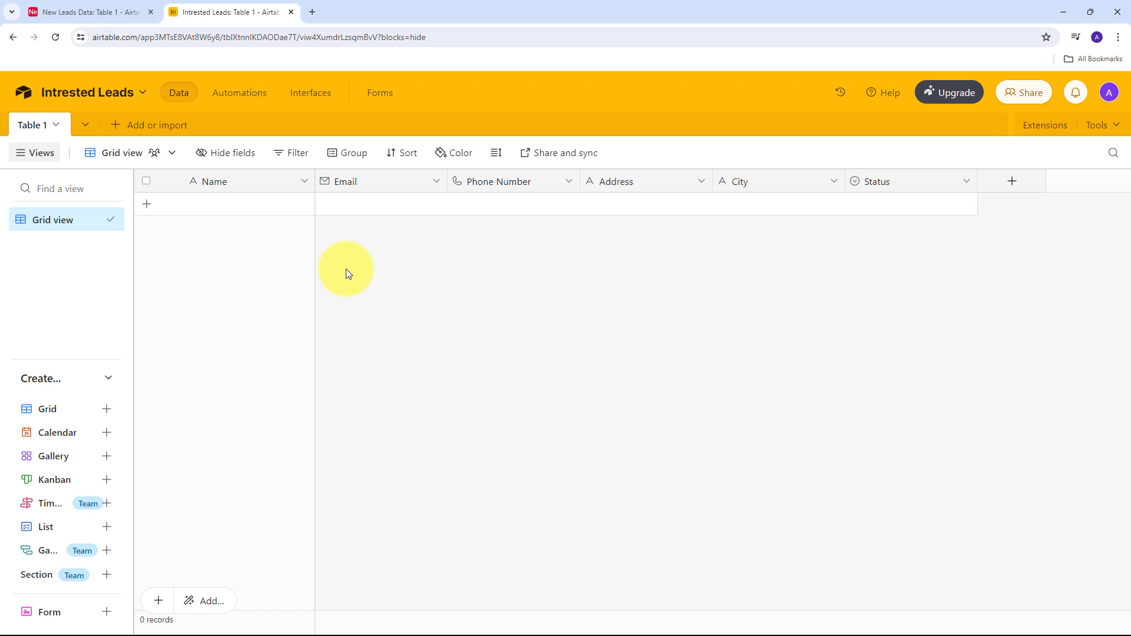
{"action": "key", "text": "ctrl+Tab"}
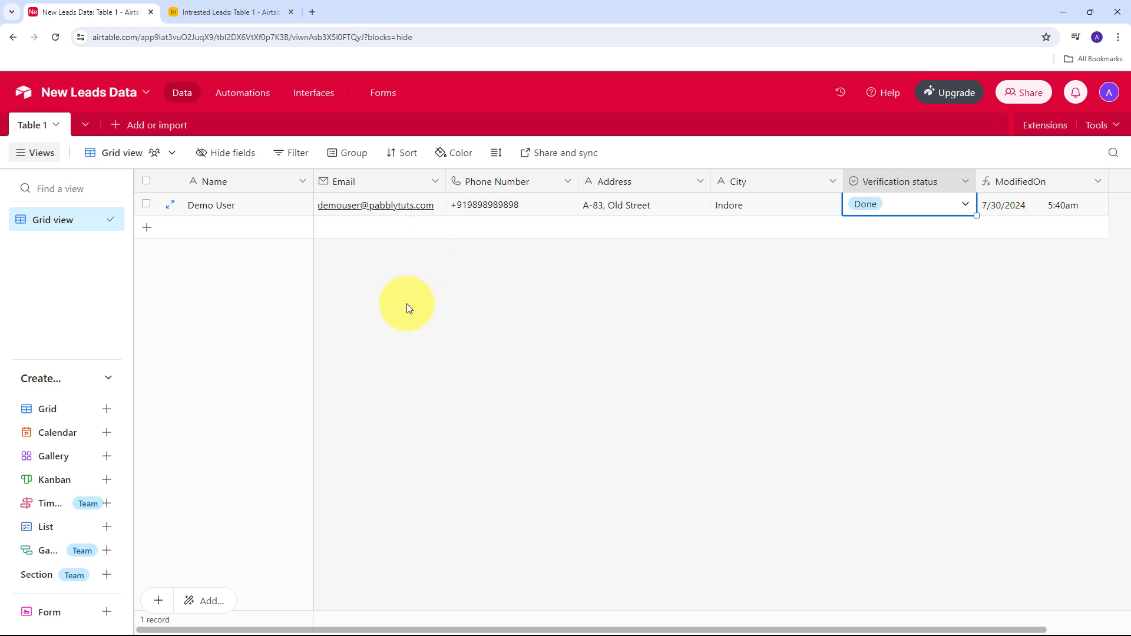
{"action": "left_click", "coordinate": [560, 323]}
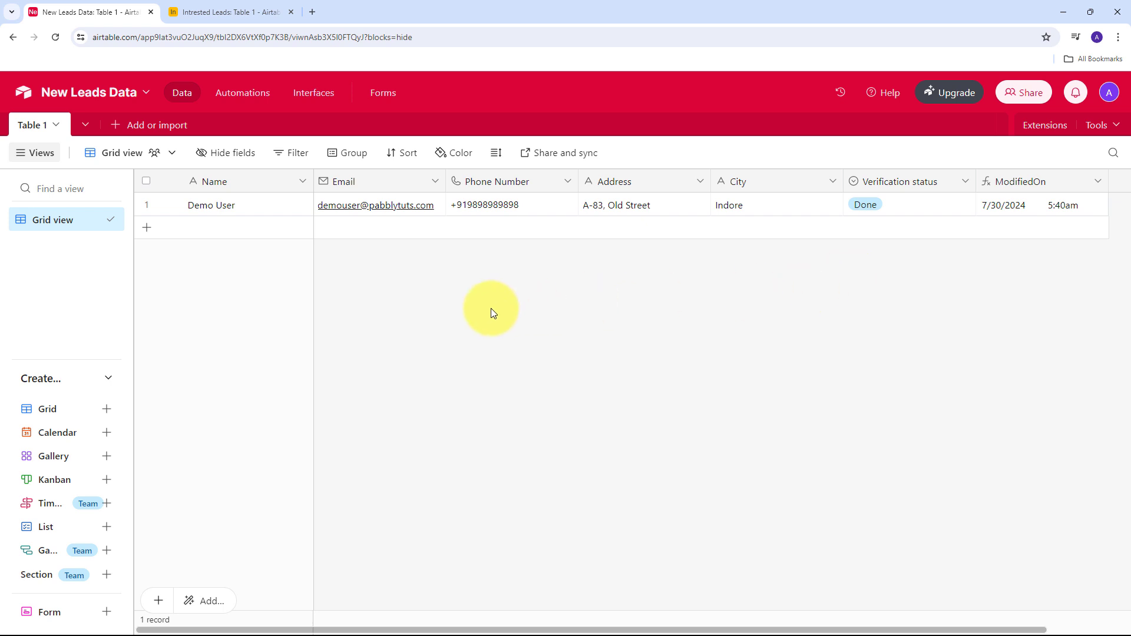
{"action": "left_click", "coordinate": [223, 12]}
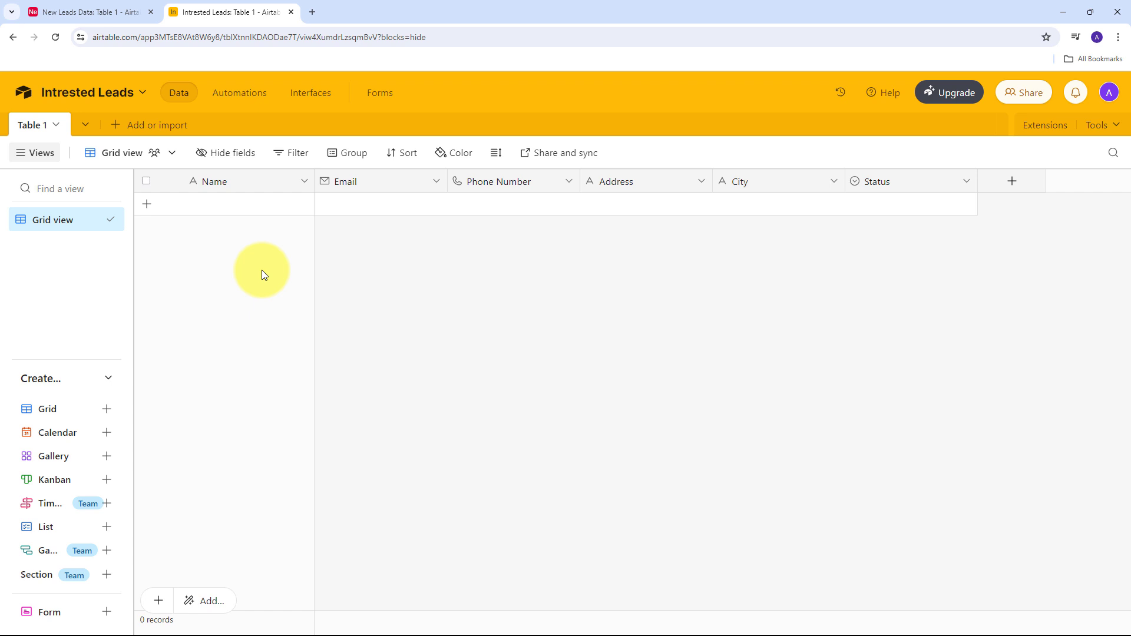
{"action": "left_click", "coordinate": [126, 10]}
{"action": "left_click", "coordinate": [222, 10]}
Open the Pabbly Connect website, pabbly.com/connect, in a new browser tab.
{"action": "left_click", "coordinate": [312, 16]}
{"action": "type", "text": "P"}
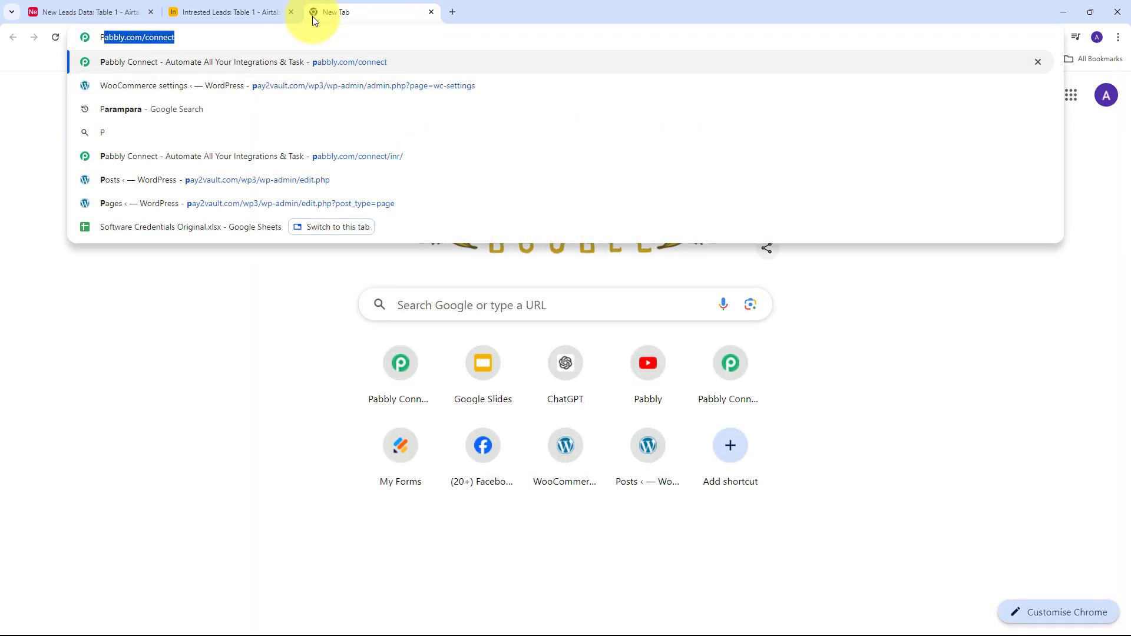
{"action": "type", "text": "abbly."}
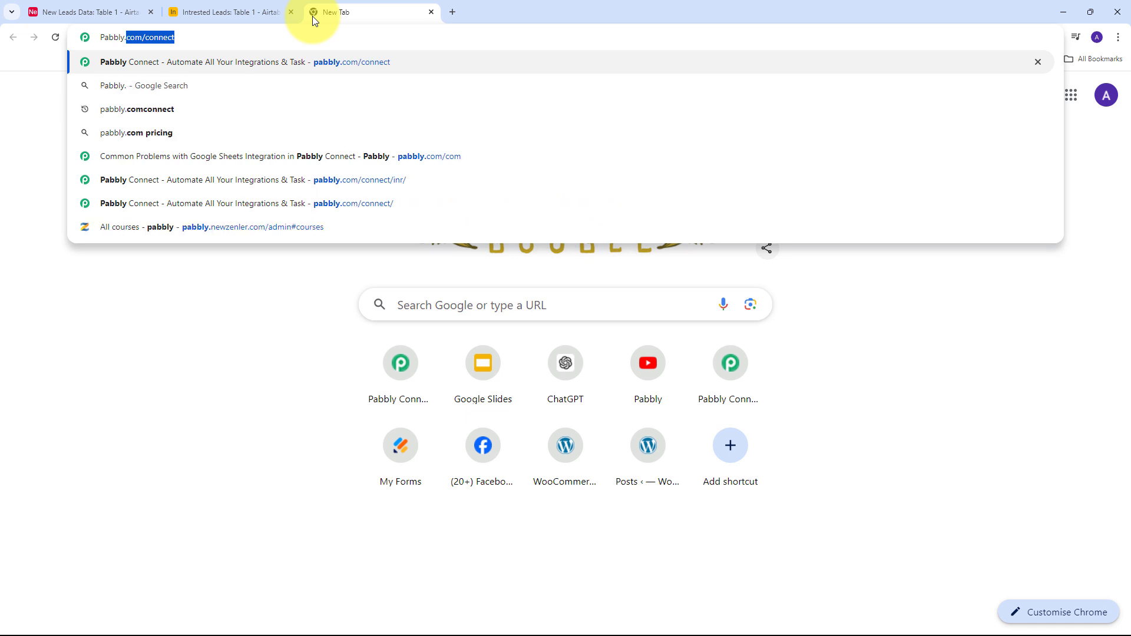
{"action": "type", "text": "co"}
{"action": "key", "text": "Return"}
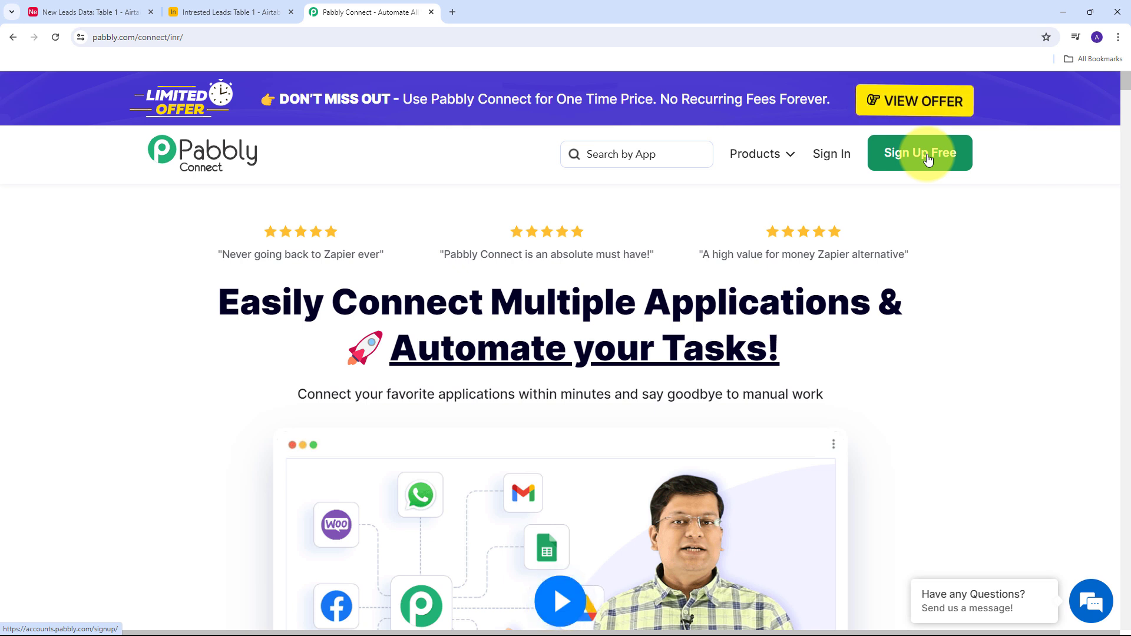
Sign in to the Pabbly account and access the Pabbly Connect application.
{"action": "left_click", "coordinate": [832, 159]}
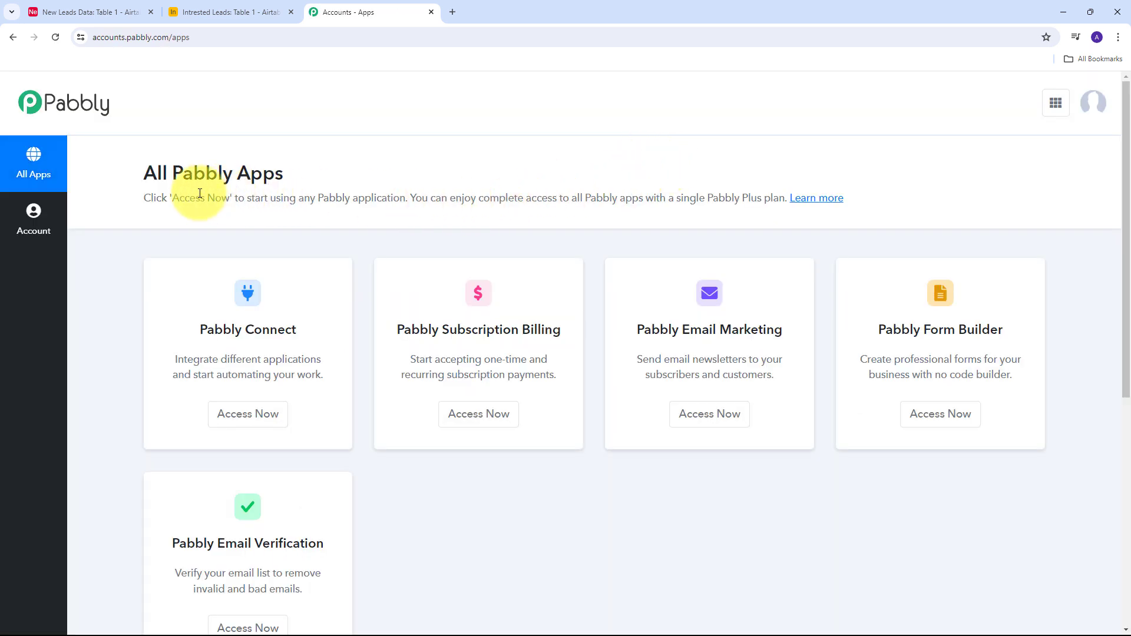
{"action": "scroll", "coordinate": [162, 196], "scroll_direction": "down", "scroll_amount": 1}
{"action": "scroll", "coordinate": [237, 285], "scroll_direction": "up", "scroll_amount": 1}
{"action": "scroll", "coordinate": [222, 293], "scroll_direction": "down", "scroll_amount": 2}
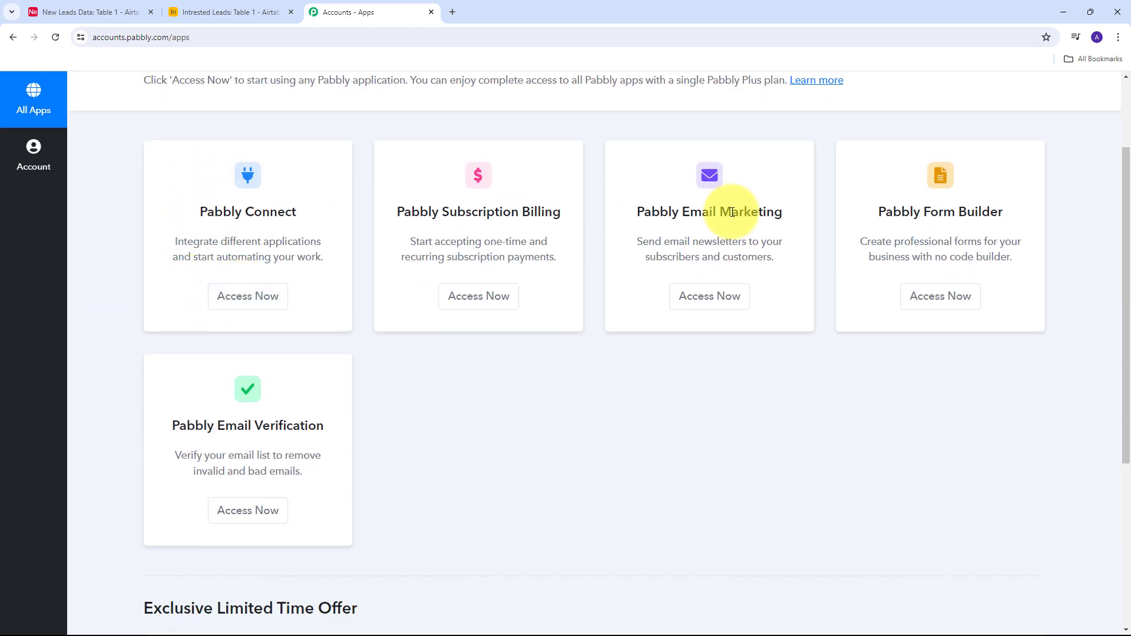
{"action": "scroll", "coordinate": [190, 151], "scroll_direction": "up", "scroll_amount": 2}
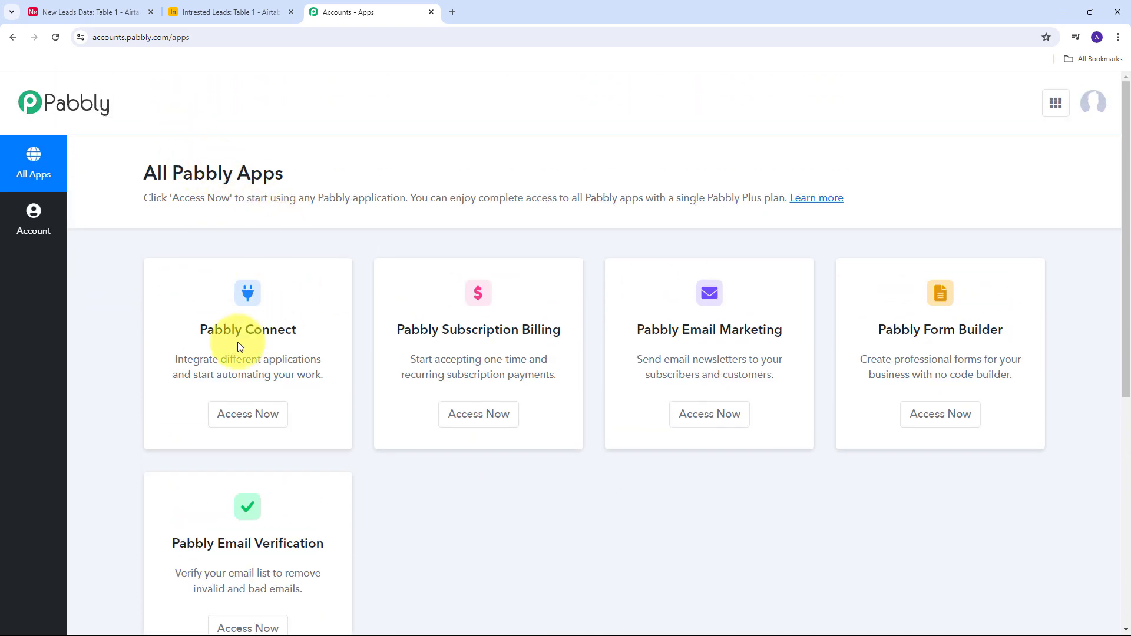
{"action": "left_click_drag", "start_coordinate": [198, 329], "coordinate": [302, 330]}
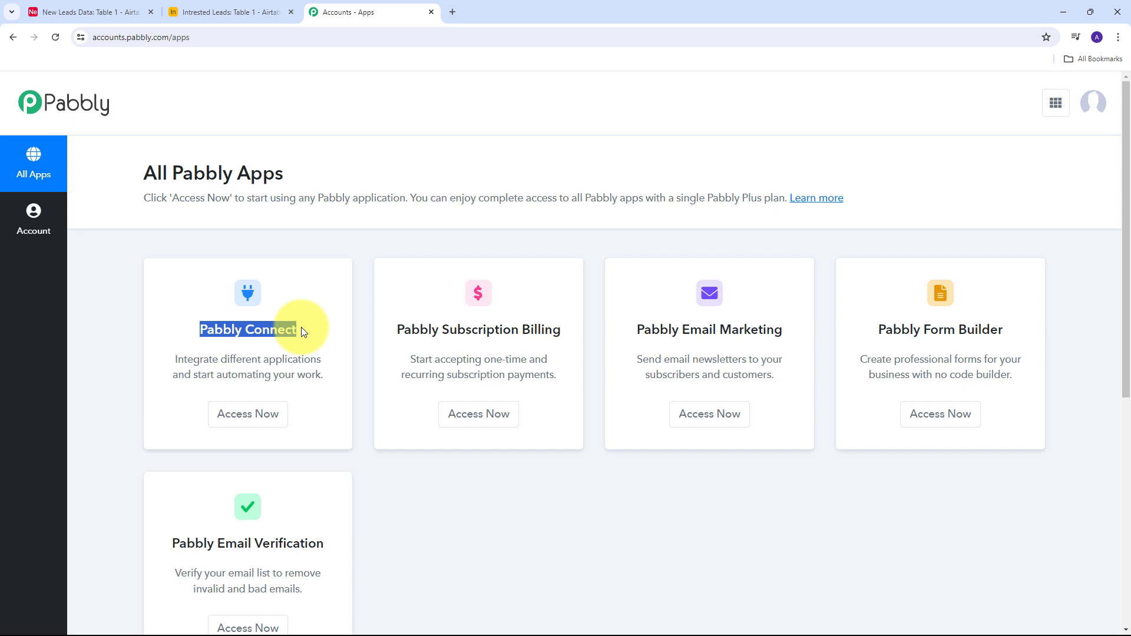
{"action": "left_click", "coordinate": [247, 416]}
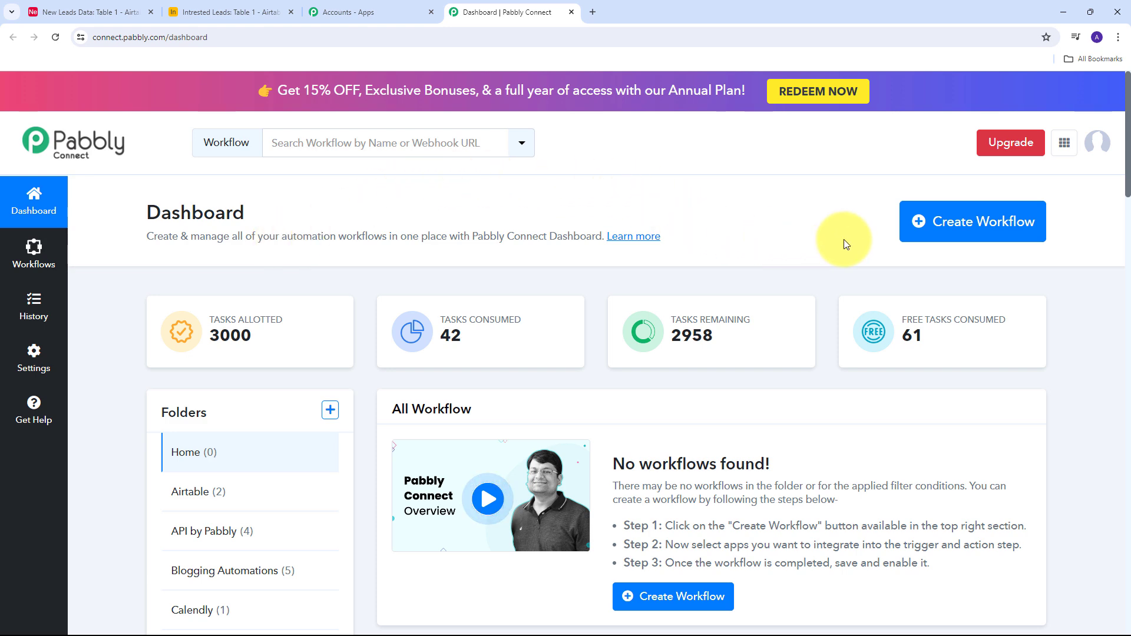
Create a workflow named "Import Records from one Airtable Base to Another" in the Airtable folder.
{"action": "left_click", "coordinate": [967, 225]}
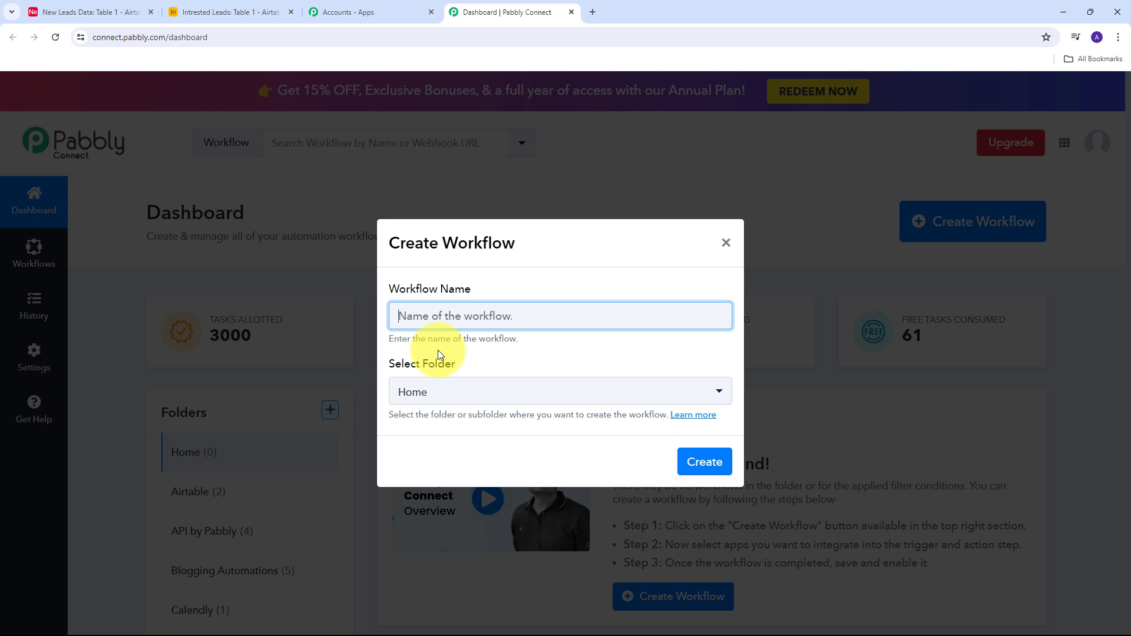
{"action": "type", "text": "Import Records from one Airtable Base to Another"}
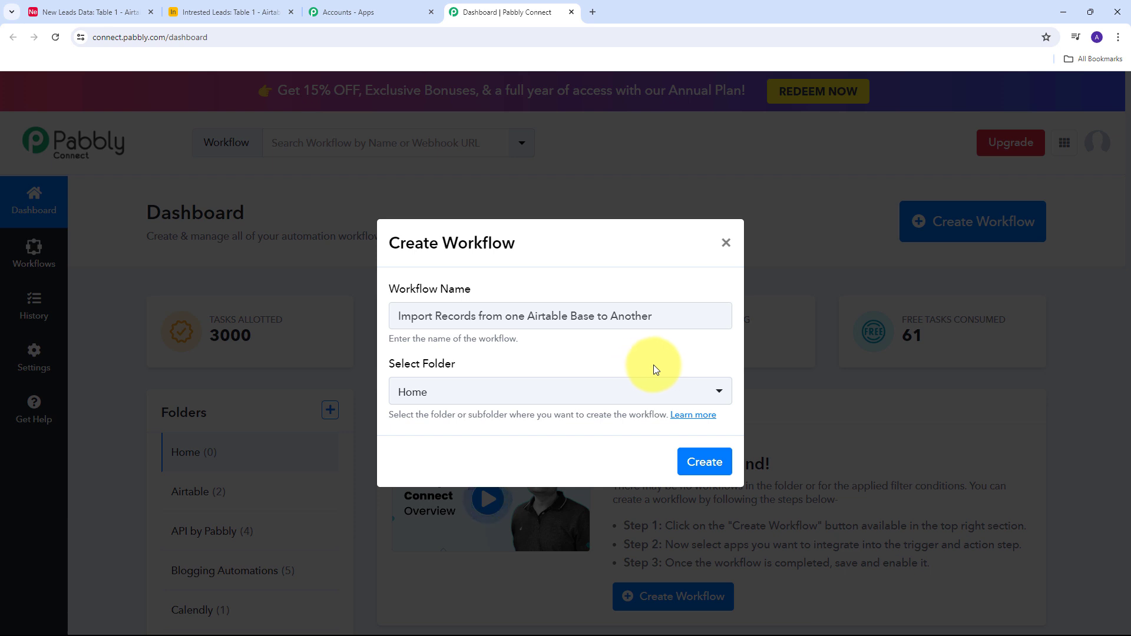
{"action": "left_click", "coordinate": [666, 395]}
{"action": "scroll", "coordinate": [530, 302], "scroll_direction": "down", "scroll_amount": 2}
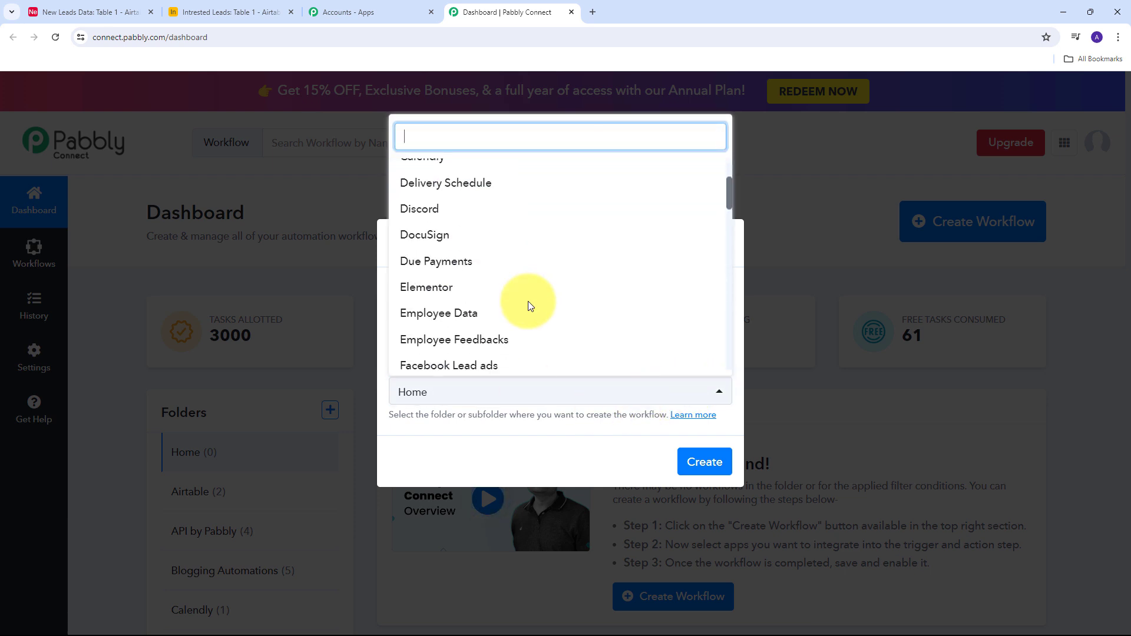
{"action": "scroll", "coordinate": [525, 271], "scroll_direction": "up", "scroll_amount": 2}
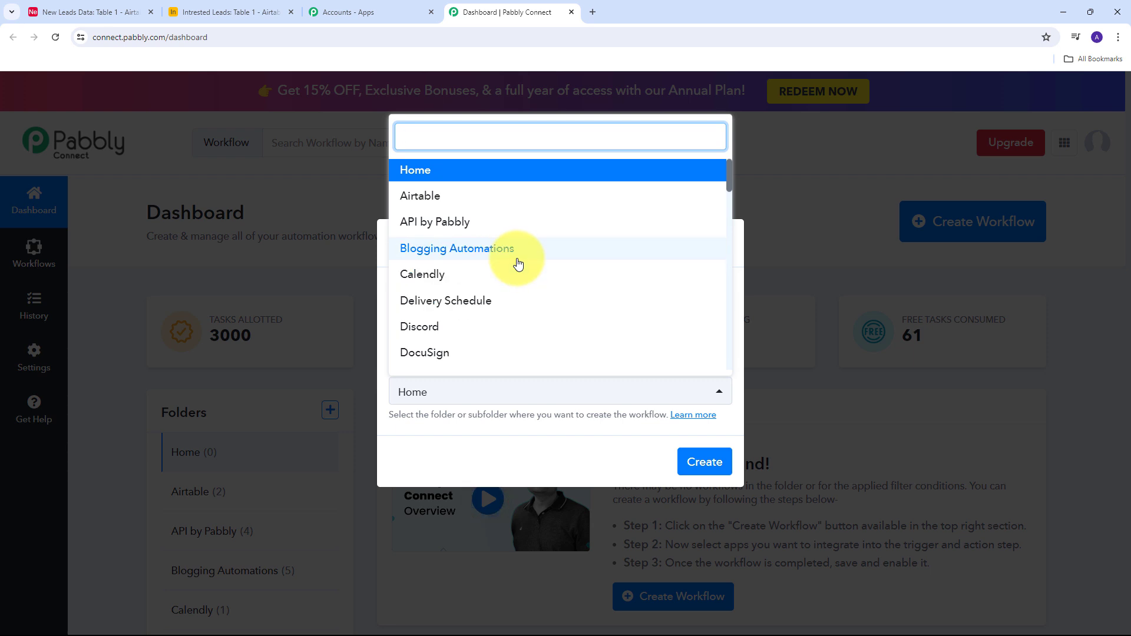
{"action": "left_click", "coordinate": [432, 202]}
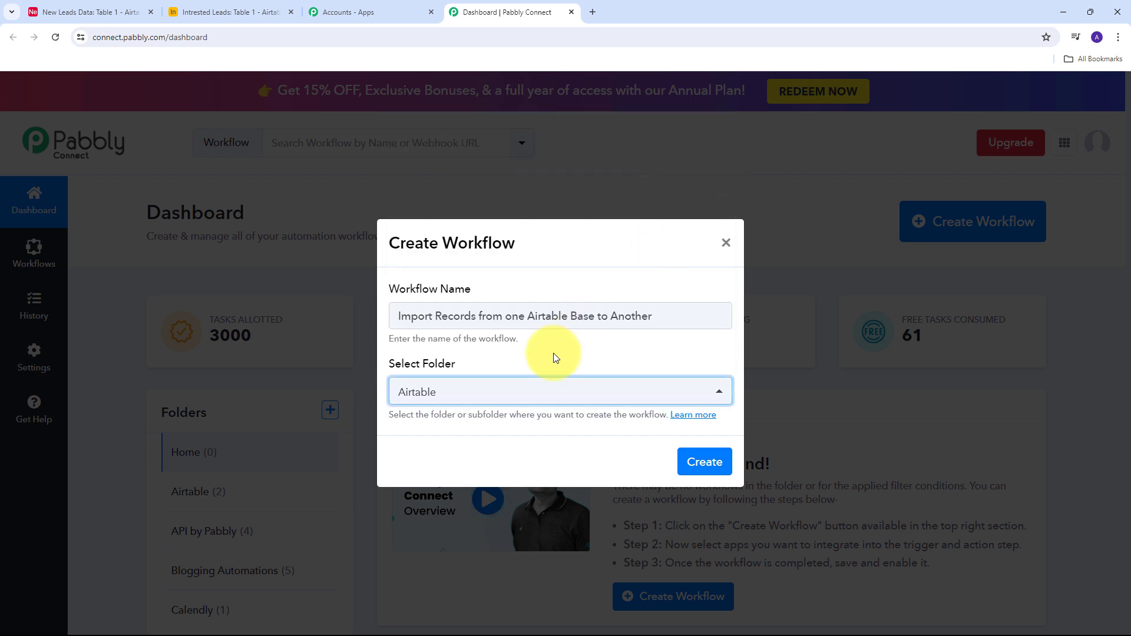
{"action": "left_click", "coordinate": [706, 461]}
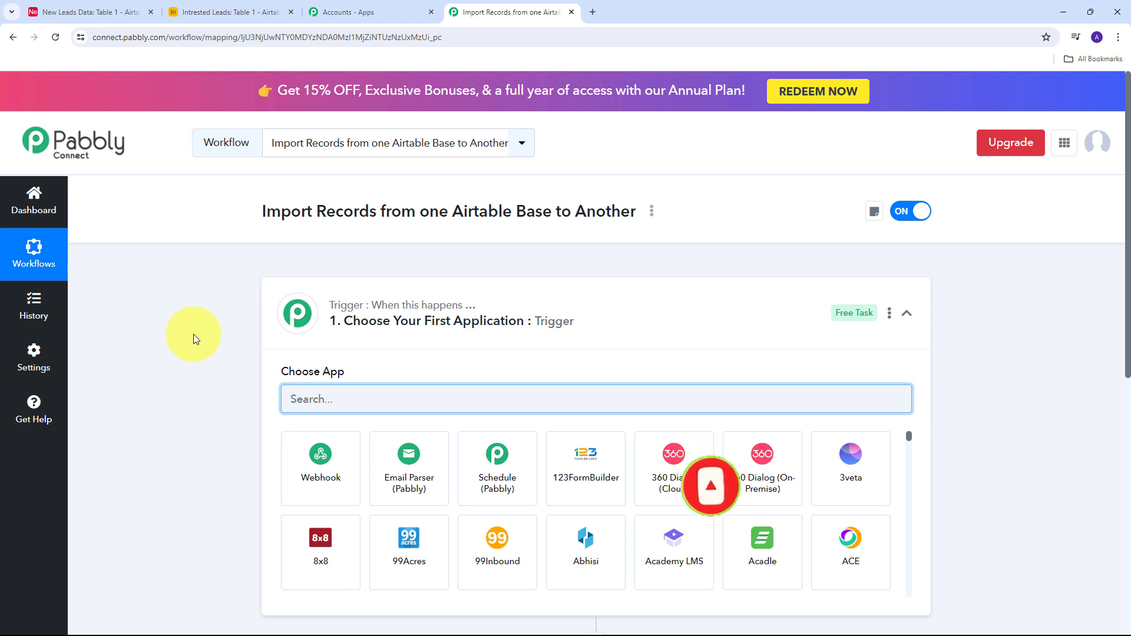
Set the workflow's trigger application to Airtable with the New or Updated Record event.
{"action": "scroll", "coordinate": [189, 331], "scroll_direction": "down", "scroll_amount": 2}
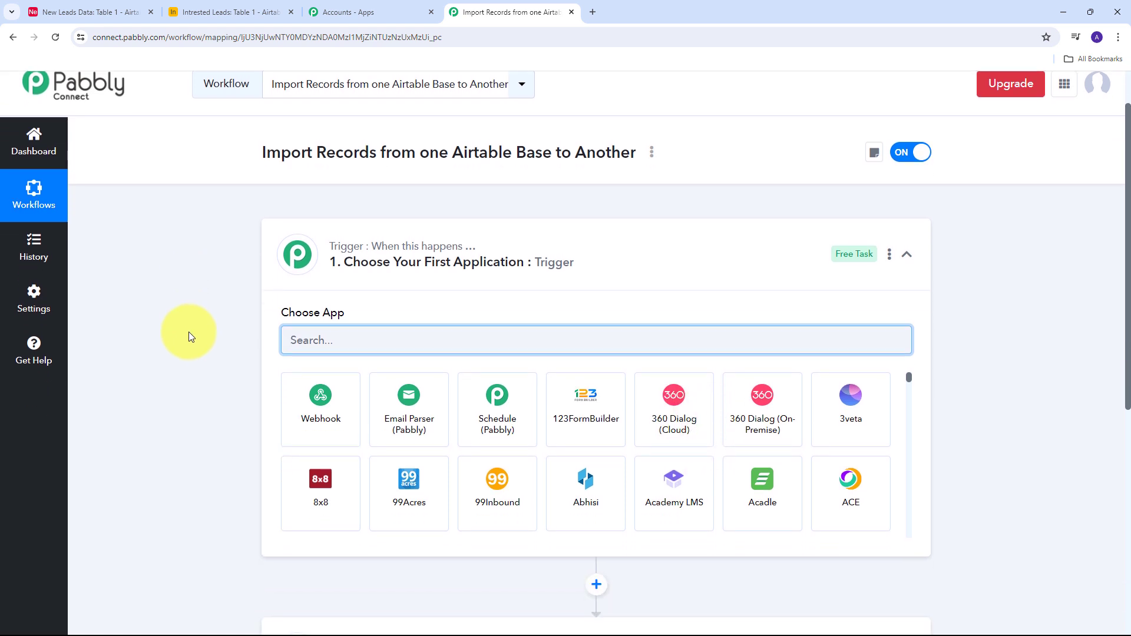
{"action": "scroll", "coordinate": [256, 300], "scroll_direction": "down", "scroll_amount": 1}
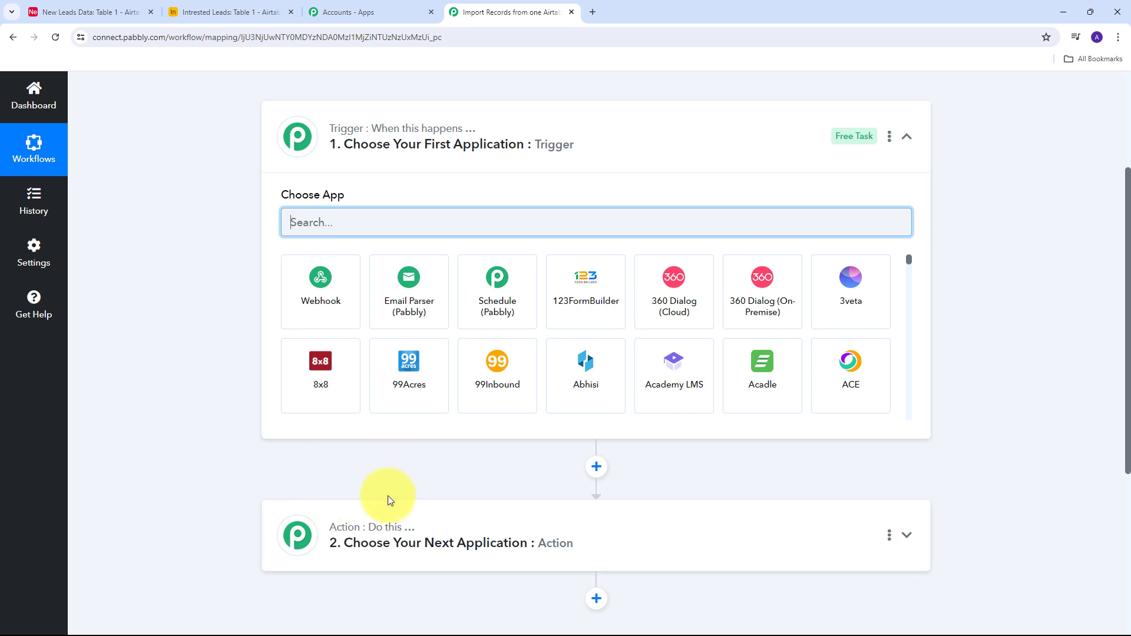
{"action": "mouse_move", "coordinate": [346, 135]}
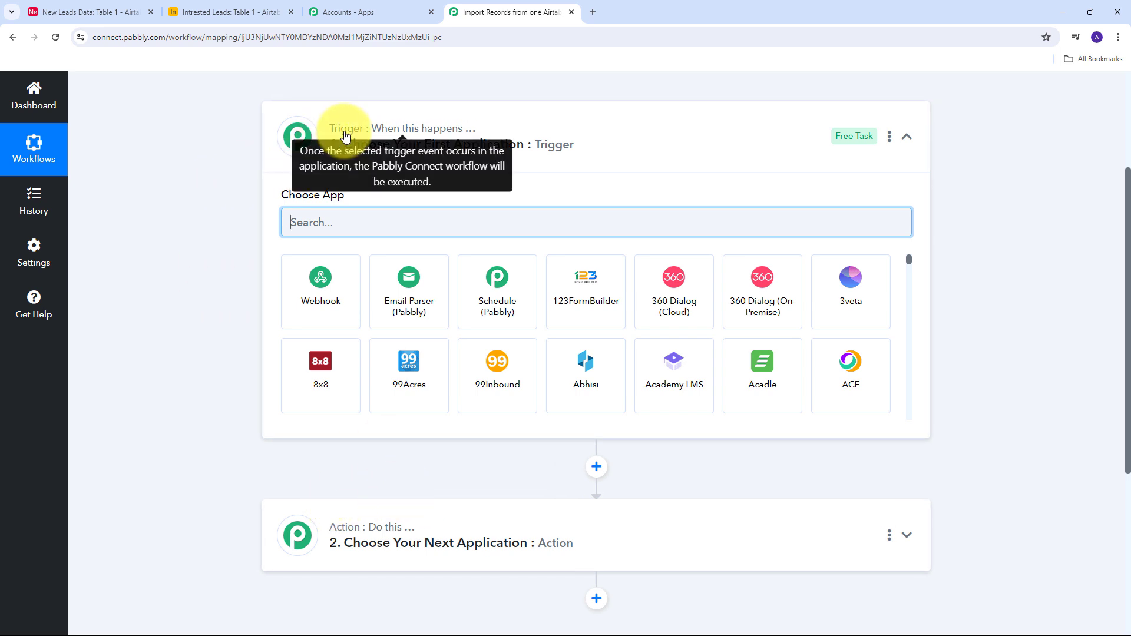
{"action": "mouse_move", "coordinate": [352, 527]}
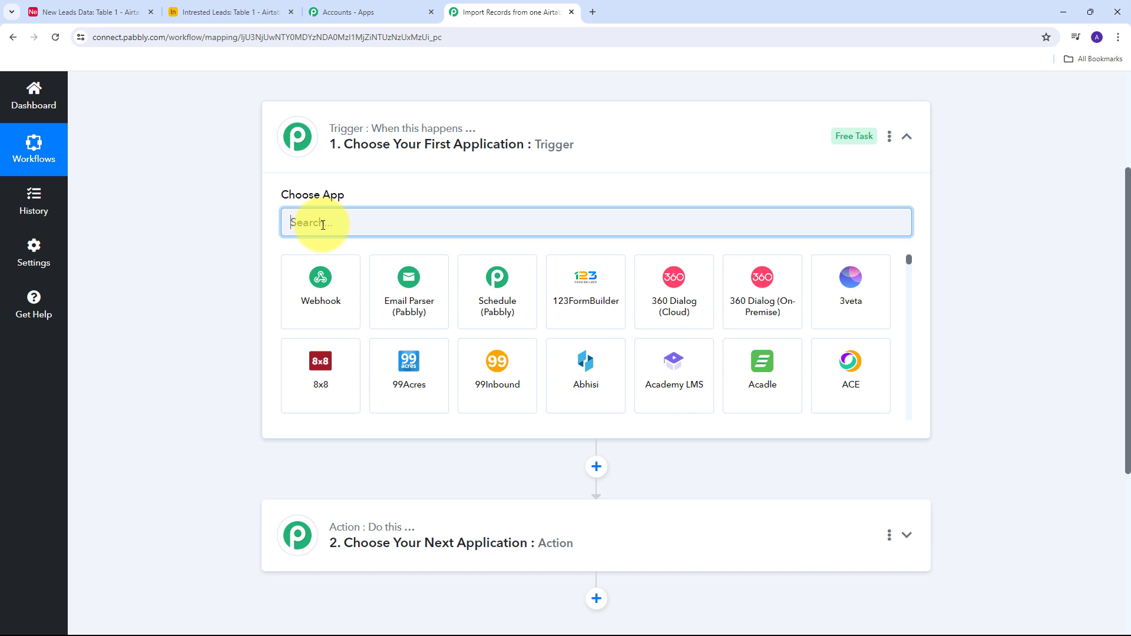
{"action": "type", "text": "Airtable"}
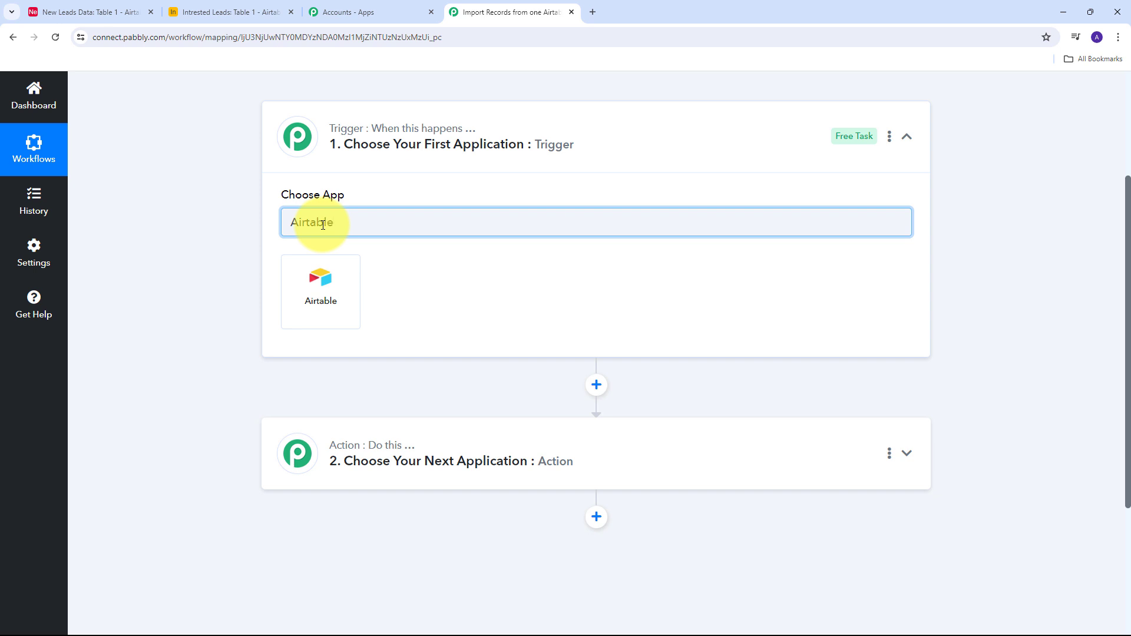
{"action": "left_click", "coordinate": [326, 294]}
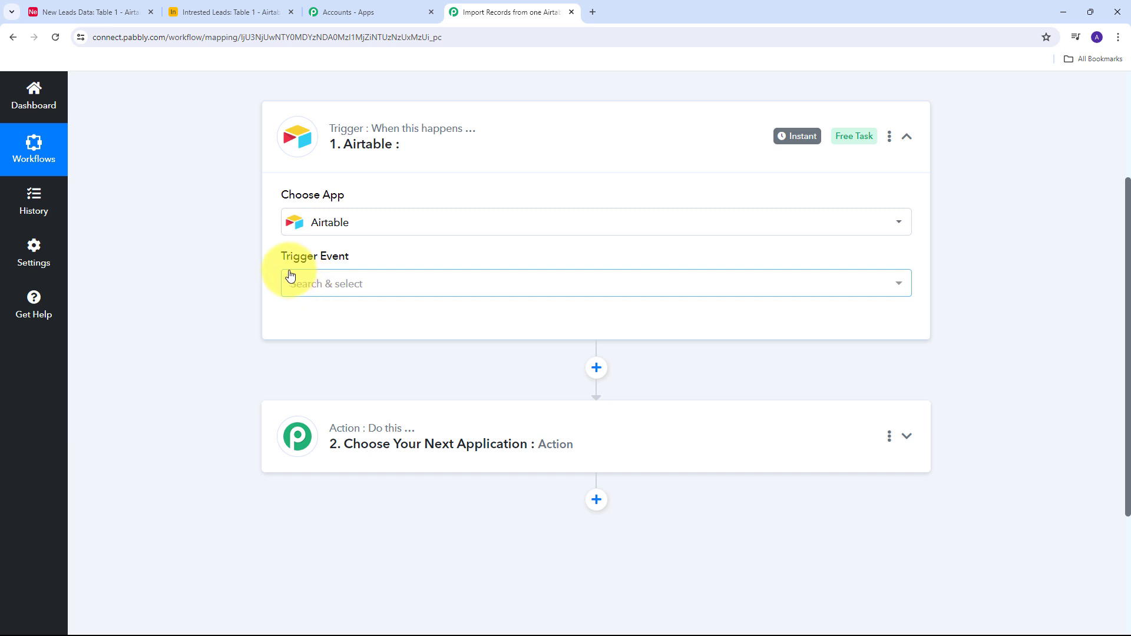
{"action": "left_click", "coordinate": [816, 288]}
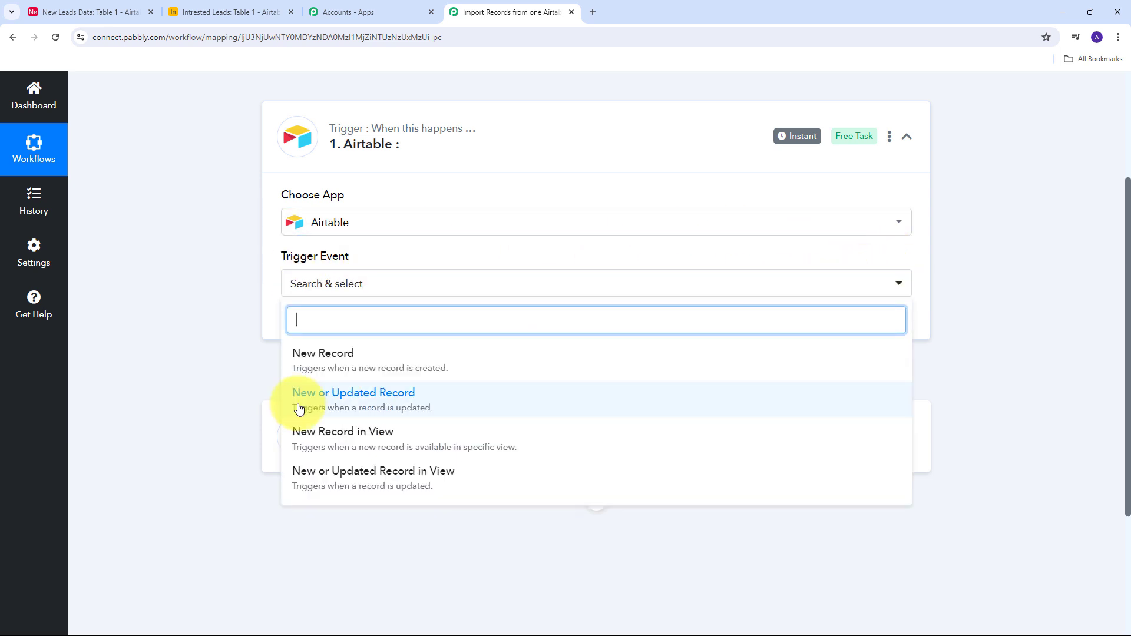
{"action": "left_click", "coordinate": [338, 404]}
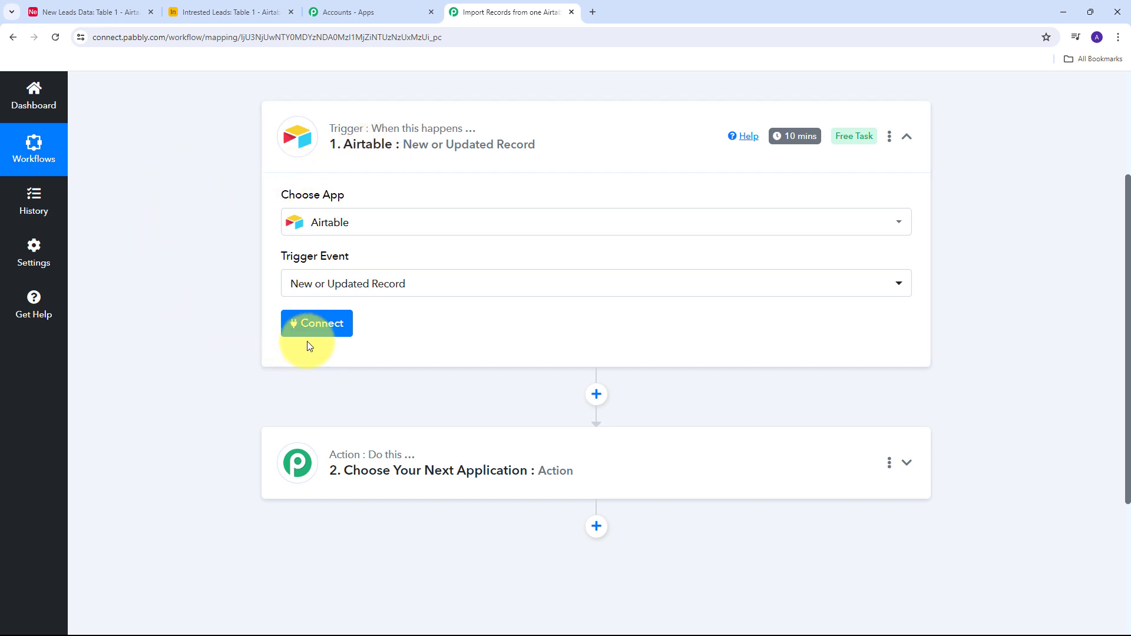
Start a new Airtable connection for the trigger and add the New Leads Data base to its access request.
{"action": "left_click", "coordinate": [316, 324]}
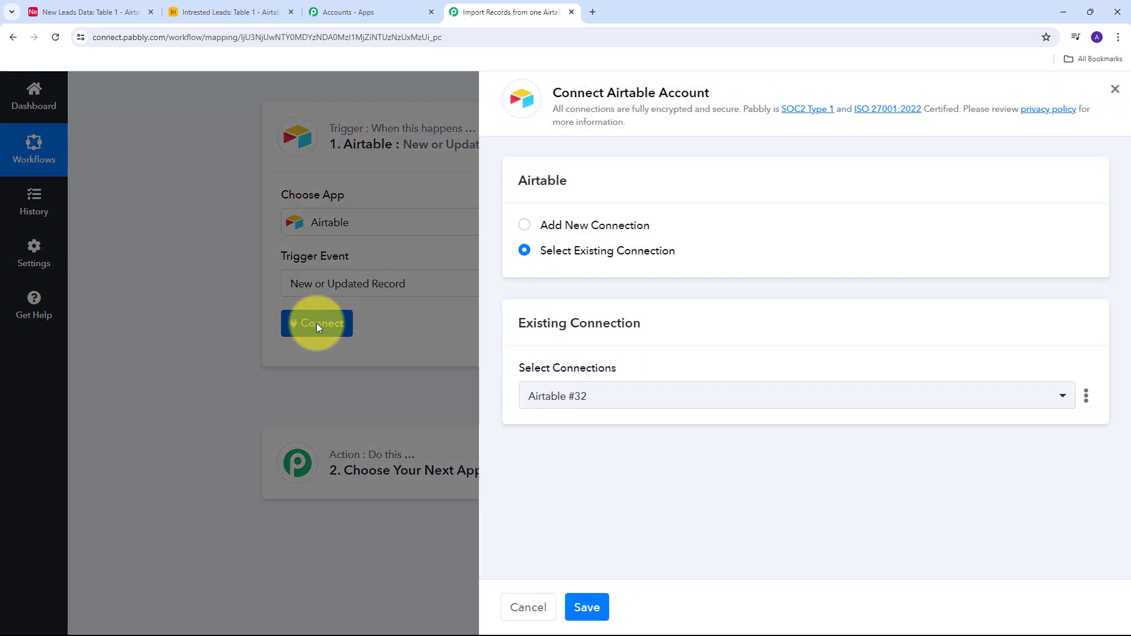
{"action": "left_click", "coordinate": [542, 225]}
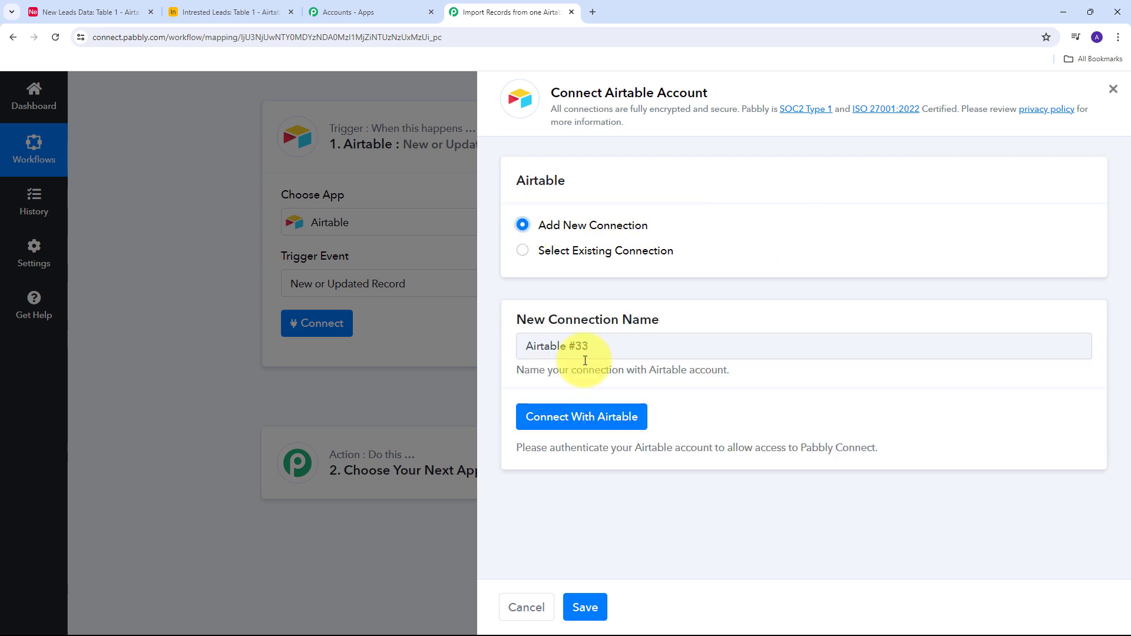
{"action": "left_click", "coordinate": [586, 418]}
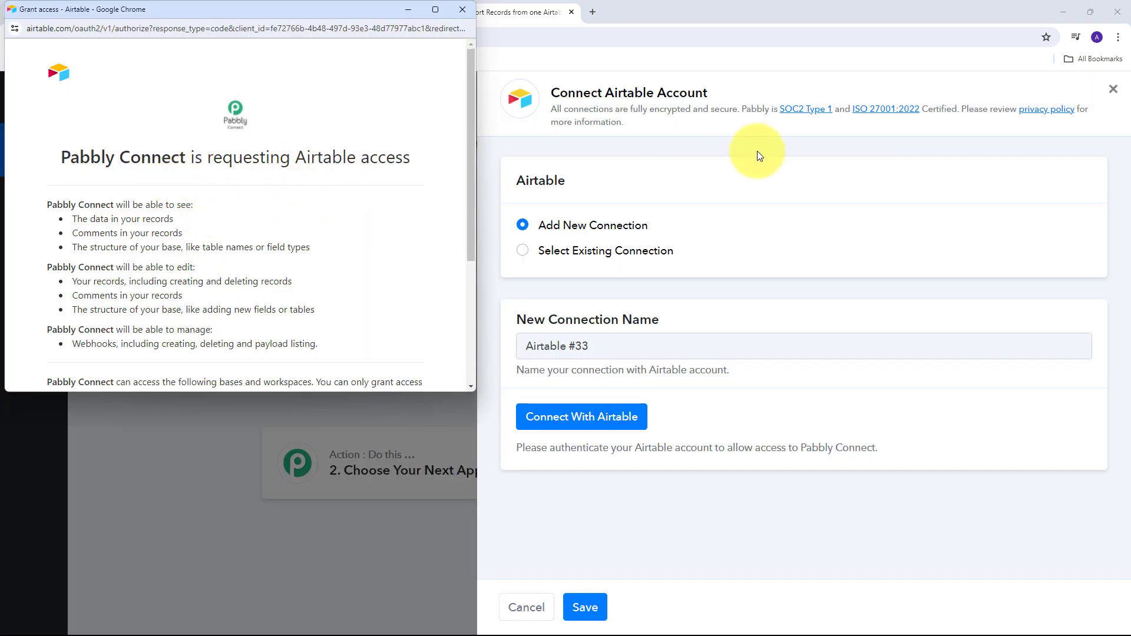
{"action": "scroll", "coordinate": [353, 173], "scroll_direction": "down", "scroll_amount": 3}
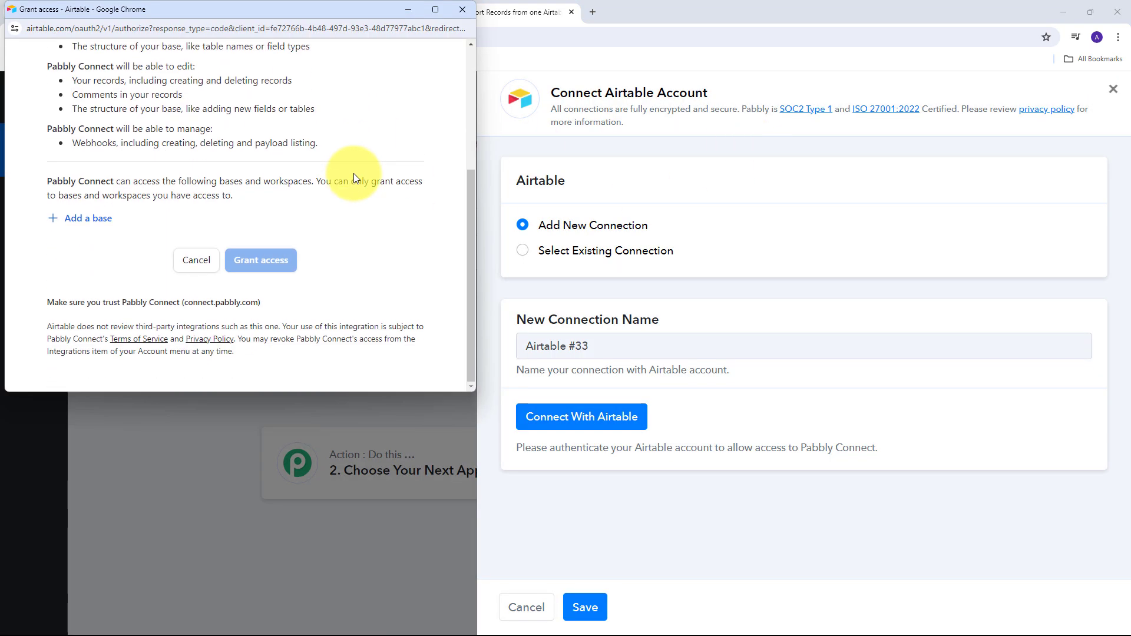
{"action": "left_click", "coordinate": [89, 219]}
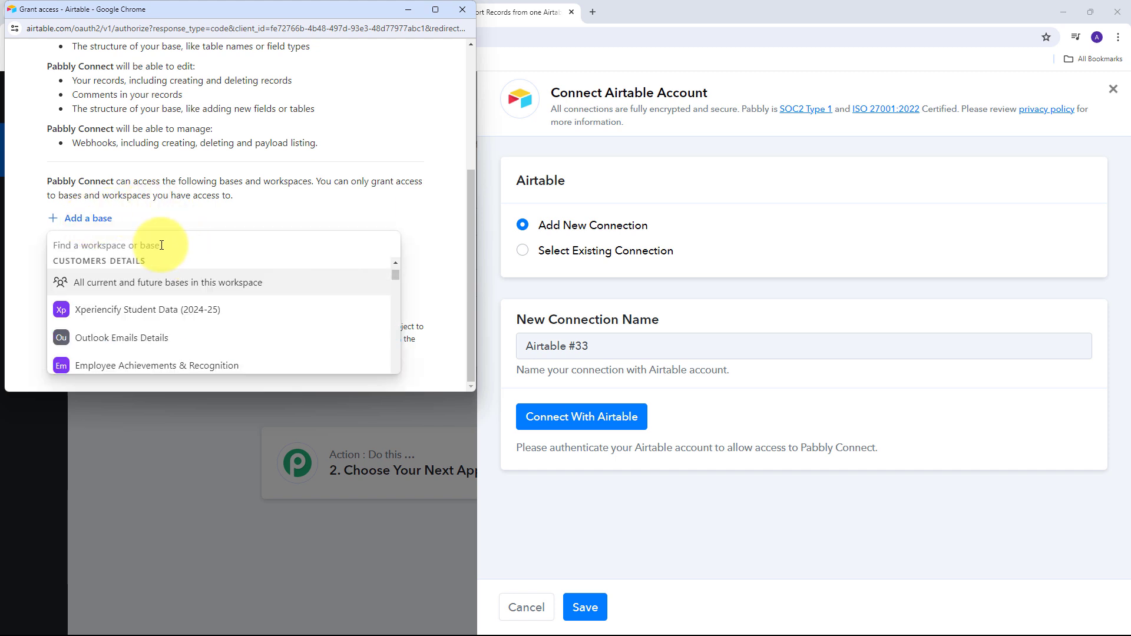
{"action": "type", "text": "New"}
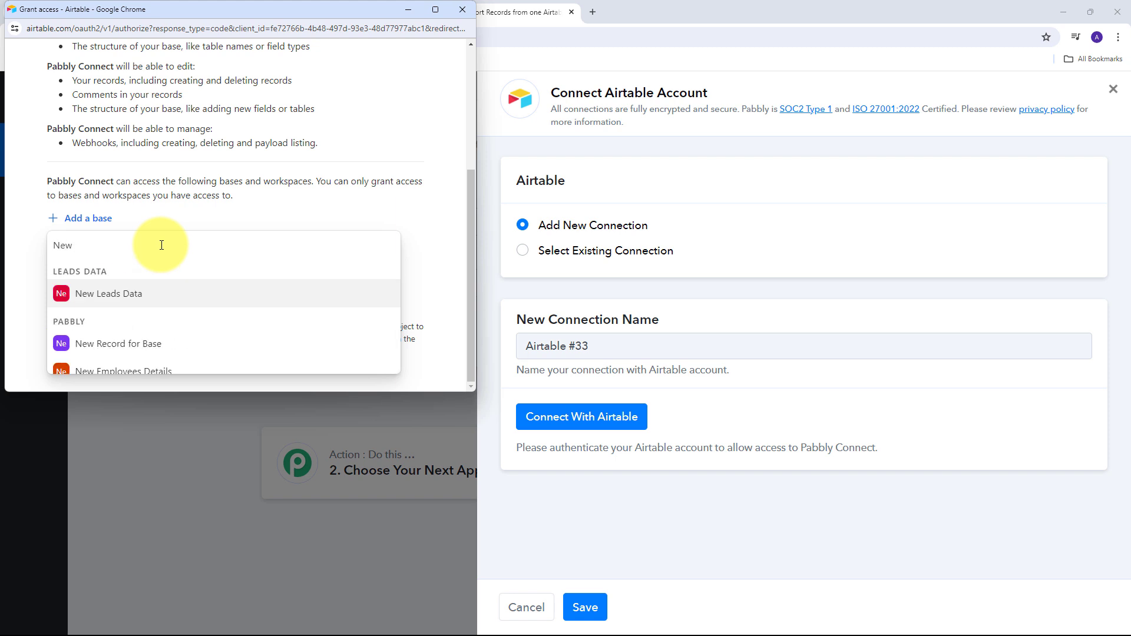
{"action": "left_click", "coordinate": [111, 294]}
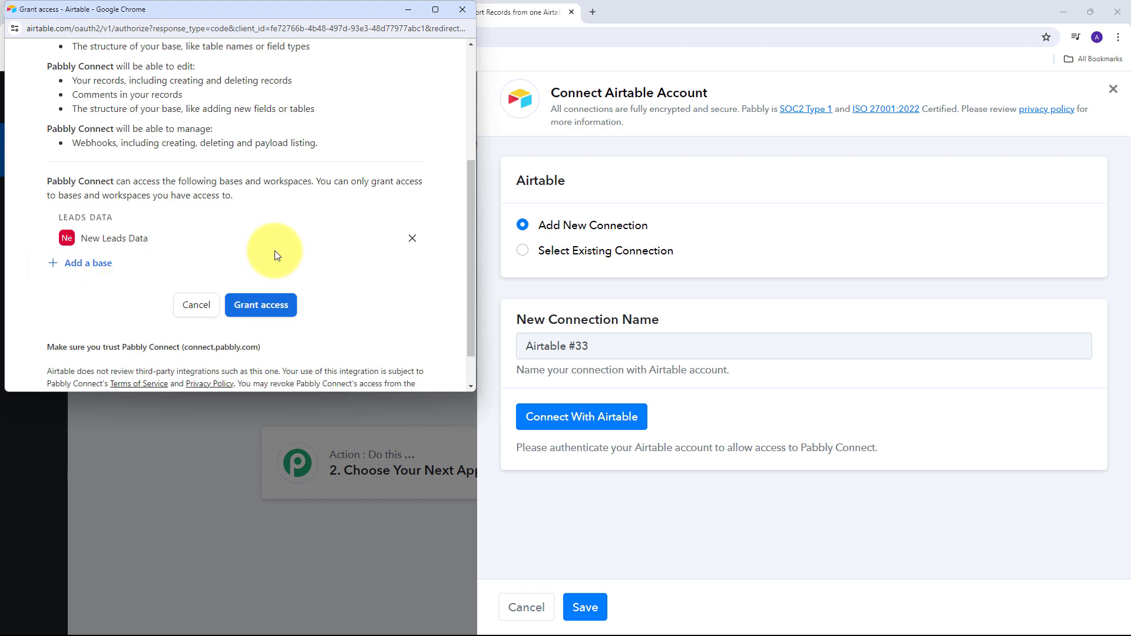
Grant Pabbly Connect access to the New Leads Data base and set the trigger to that base and Table 1.
{"action": "left_click", "coordinate": [252, 307]}
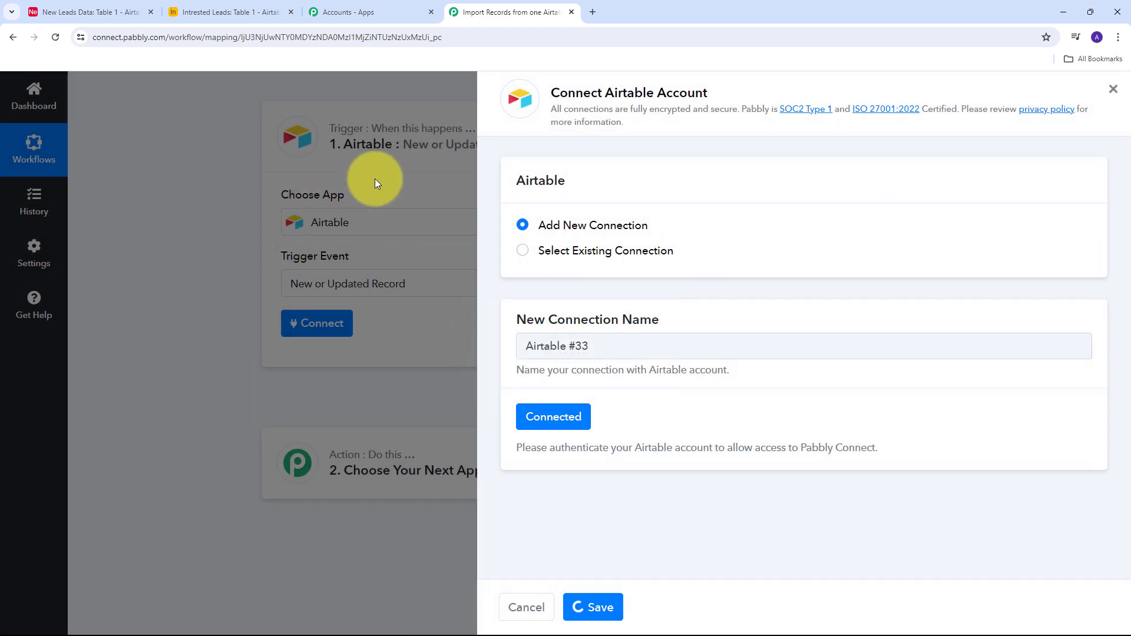
{"action": "scroll", "coordinate": [615, 240], "scroll_direction": "down", "scroll_amount": 2}
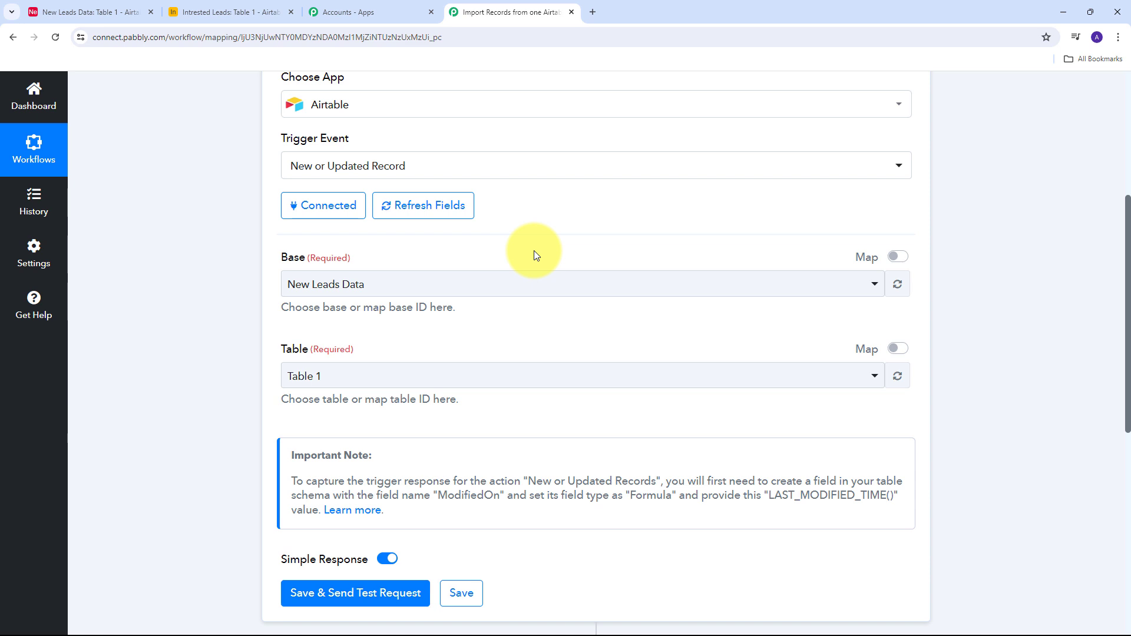
{"action": "left_click", "coordinate": [500, 284]}
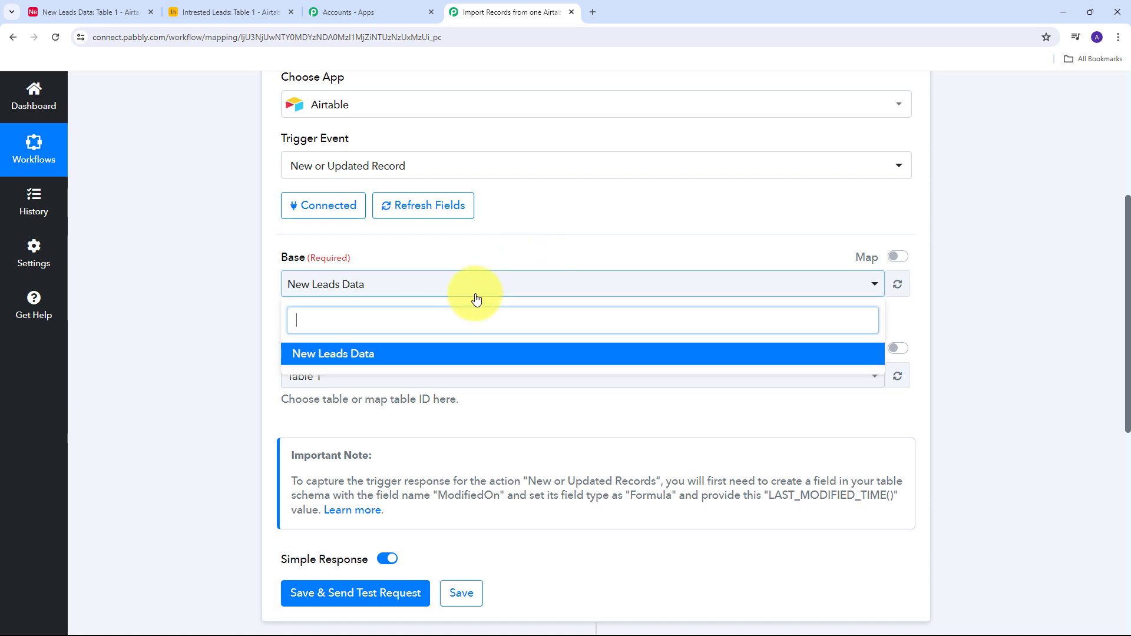
{"action": "left_click", "coordinate": [361, 356]}
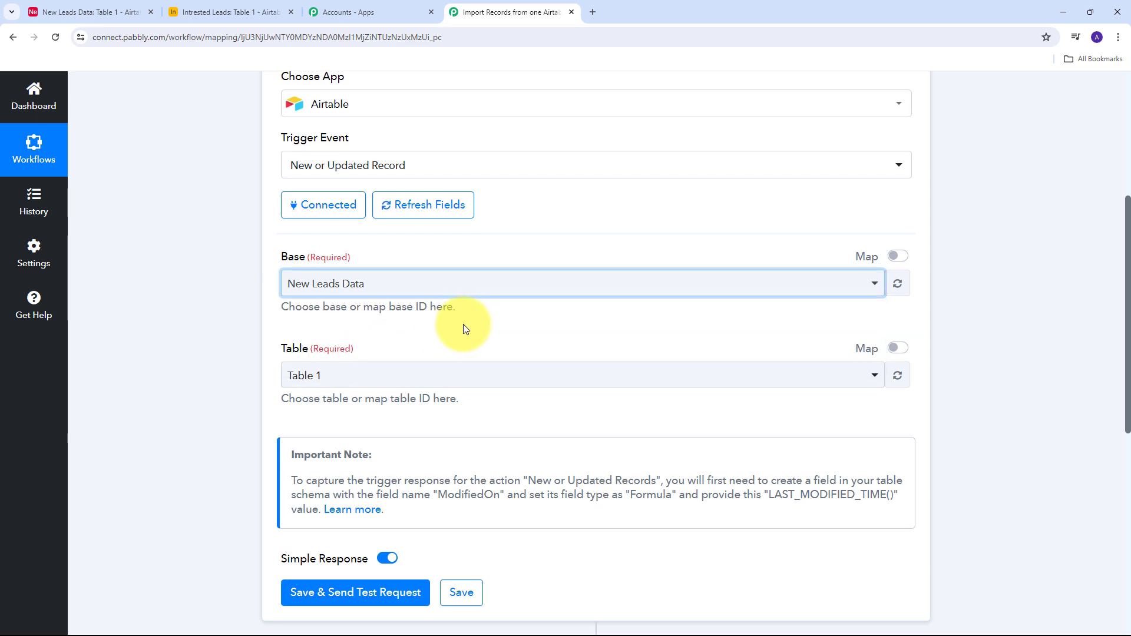
{"action": "scroll", "coordinate": [463, 323], "scroll_direction": "down", "scroll_amount": 2}
{"action": "left_click", "coordinate": [348, 260]}
{"action": "left_click", "coordinate": [352, 336]}
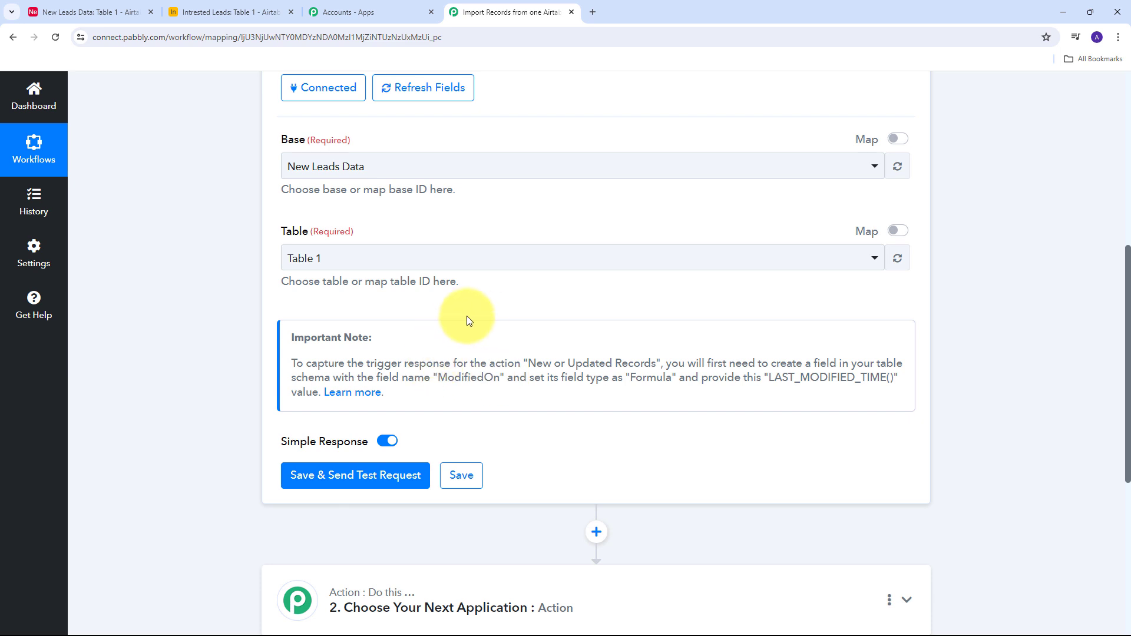
In the New Leads Data base, save the ModifiedOn field as a Formula with LAST_MODIFIED_TIME(), following the trigger's important note.
{"action": "scroll", "coordinate": [459, 316], "scroll_direction": "down", "scroll_amount": 1}
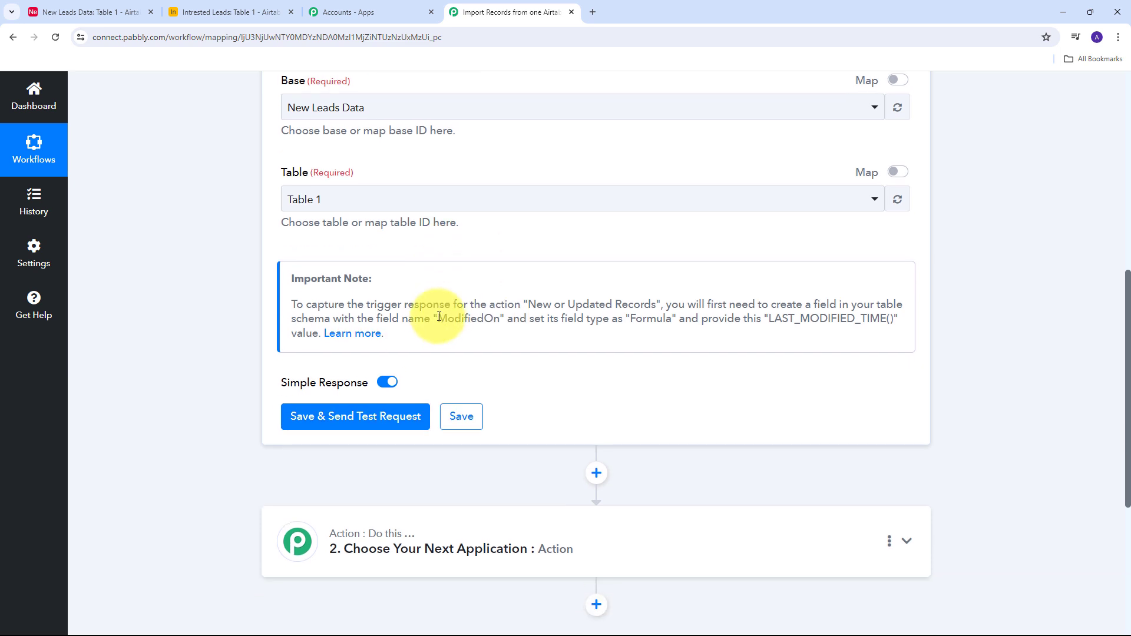
{"action": "left_click_drag", "start_coordinate": [439, 317], "coordinate": [500, 316]}
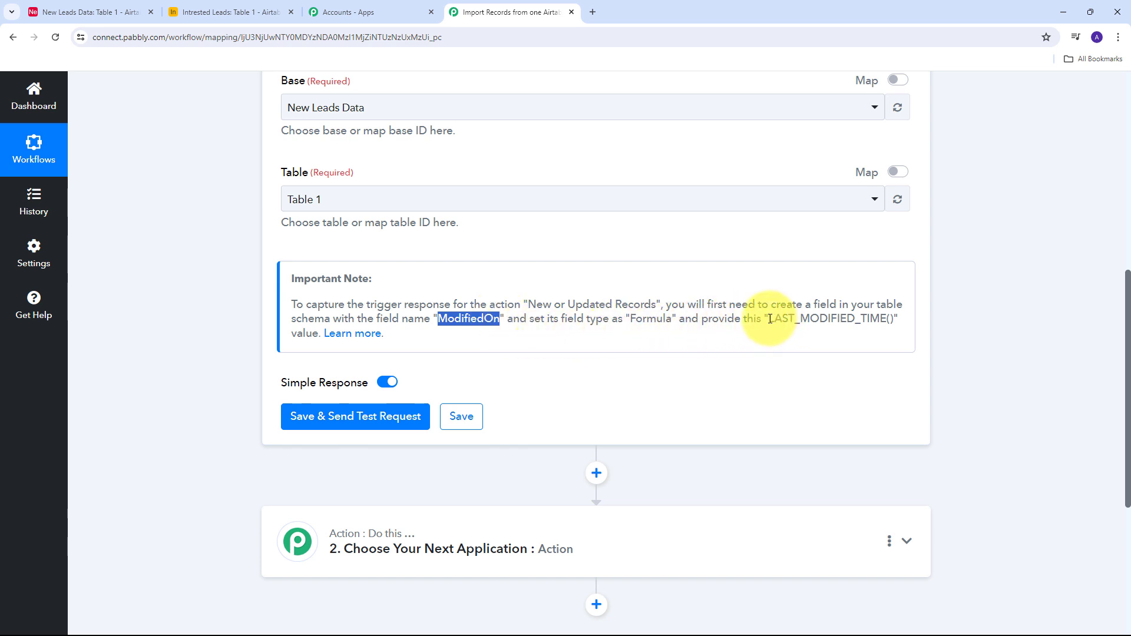
{"action": "left_click_drag", "start_coordinate": [769, 319], "coordinate": [894, 318]}
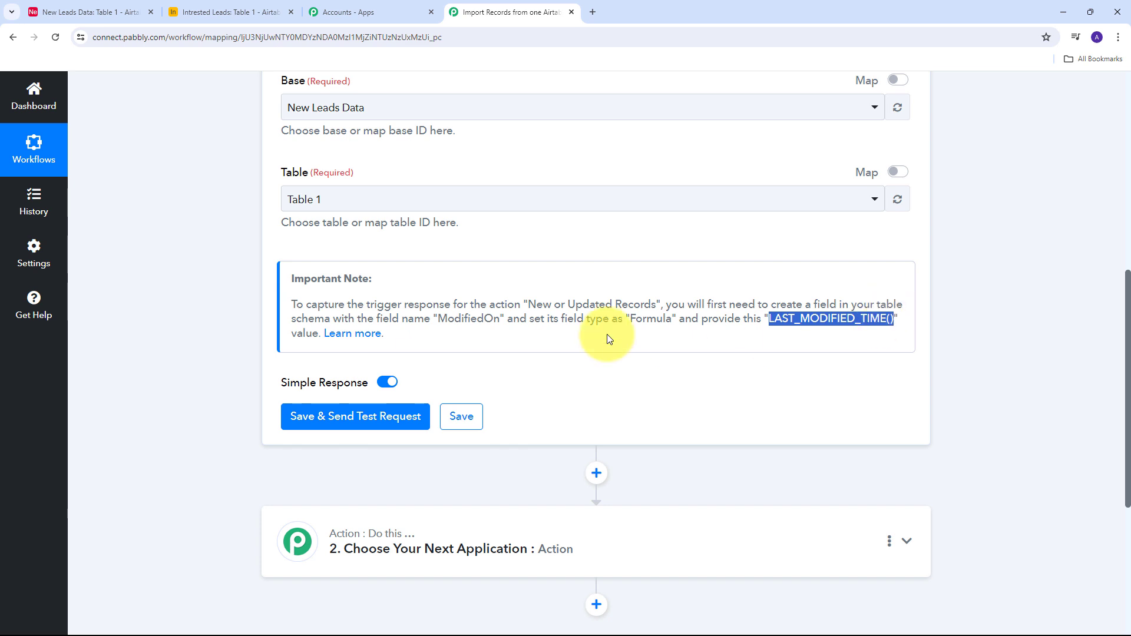
{"action": "left_click", "coordinate": [77, 12]}
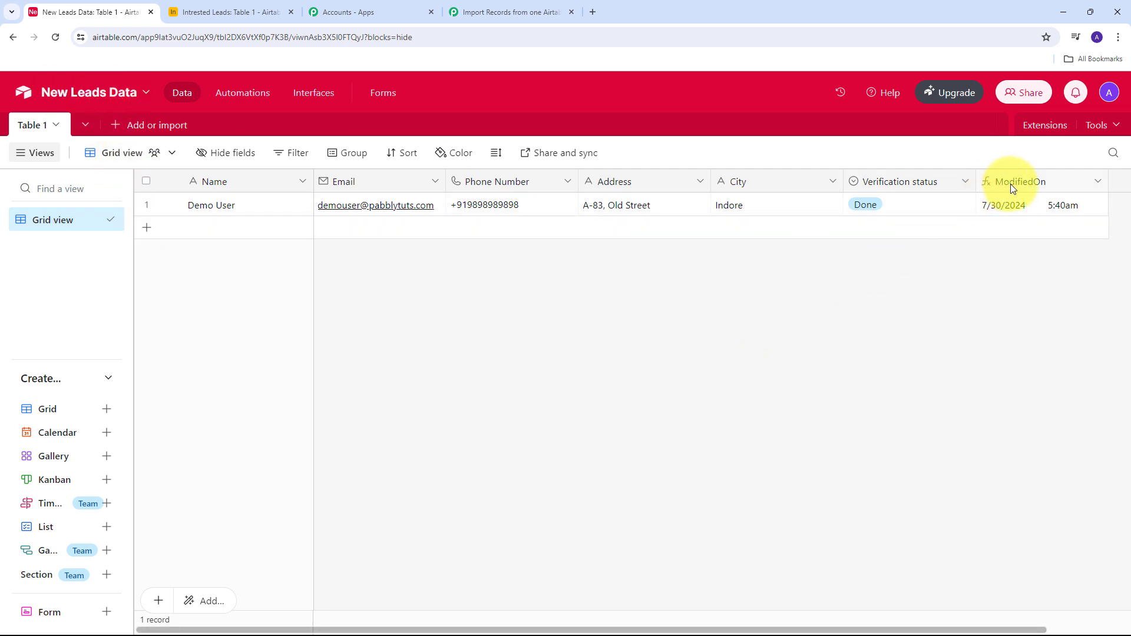
{"action": "double_click", "coordinate": [1026, 181]}
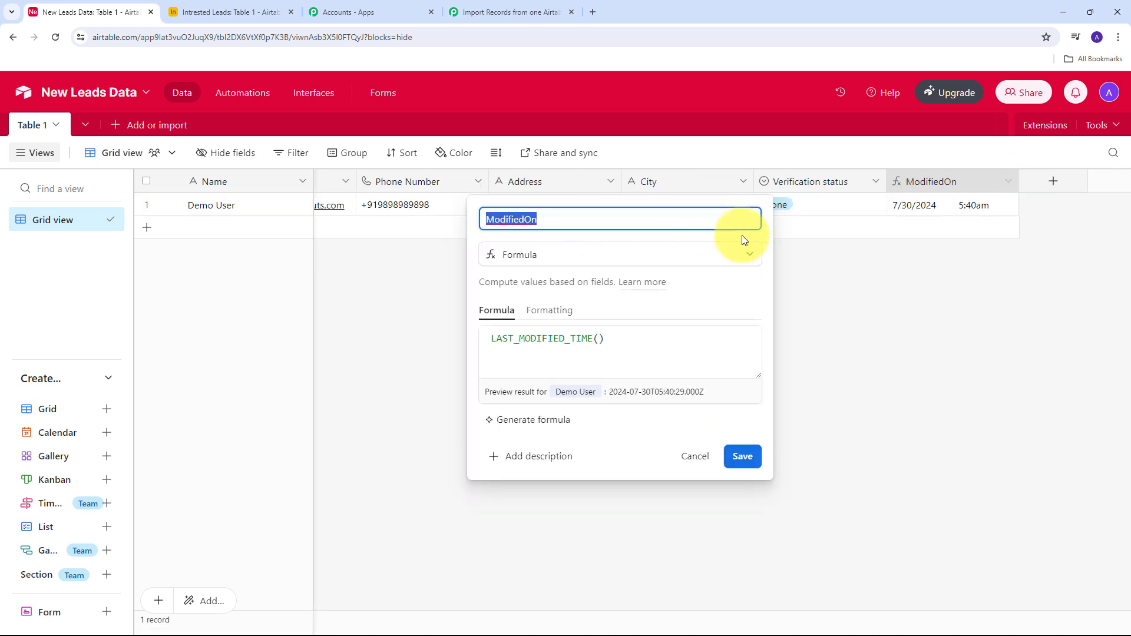
{"action": "left_click", "coordinate": [513, 254]}
{"action": "left_click", "coordinate": [522, 439]}
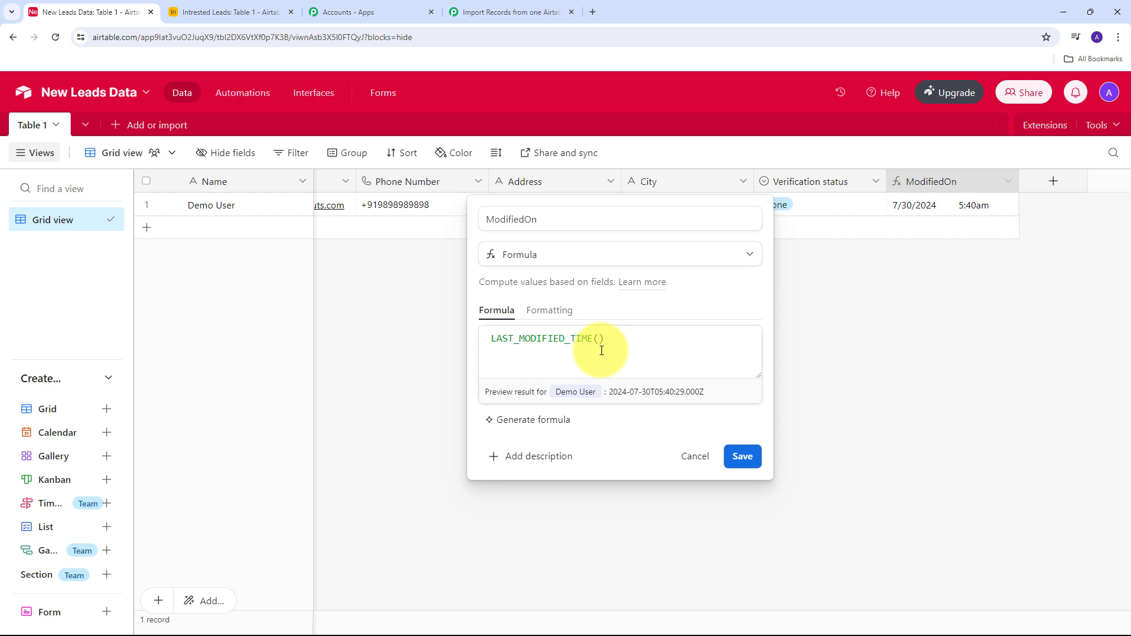
{"action": "left_click", "coordinate": [741, 456]}
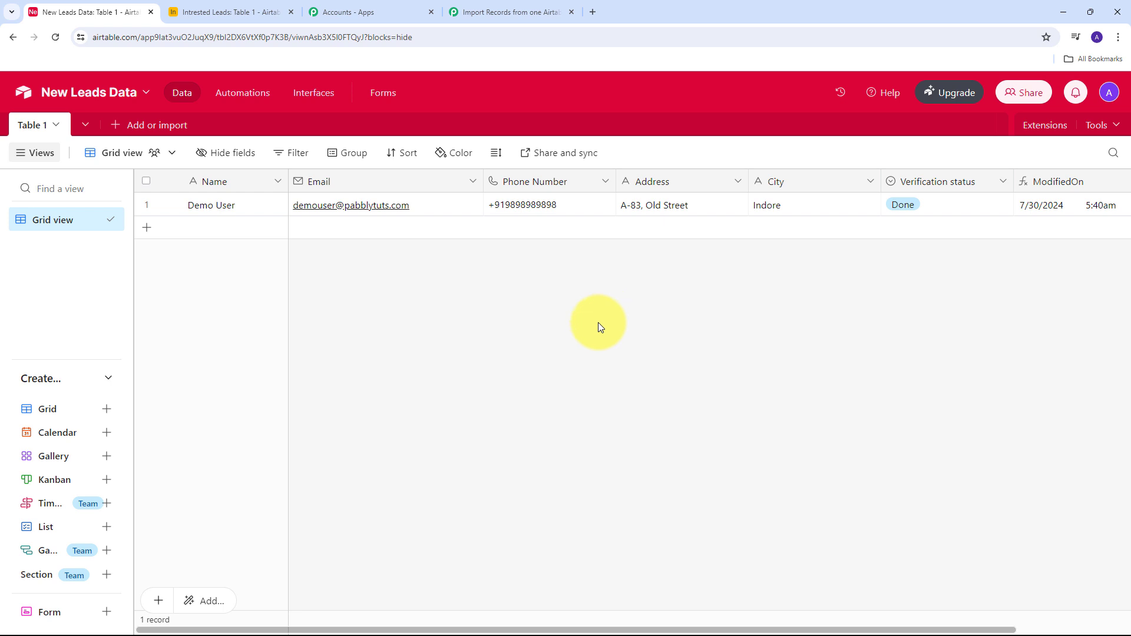
Return to the Pabbly Connect workflow, save the Airtable trigger and send a test request.
{"action": "left_click", "coordinate": [493, 7]}
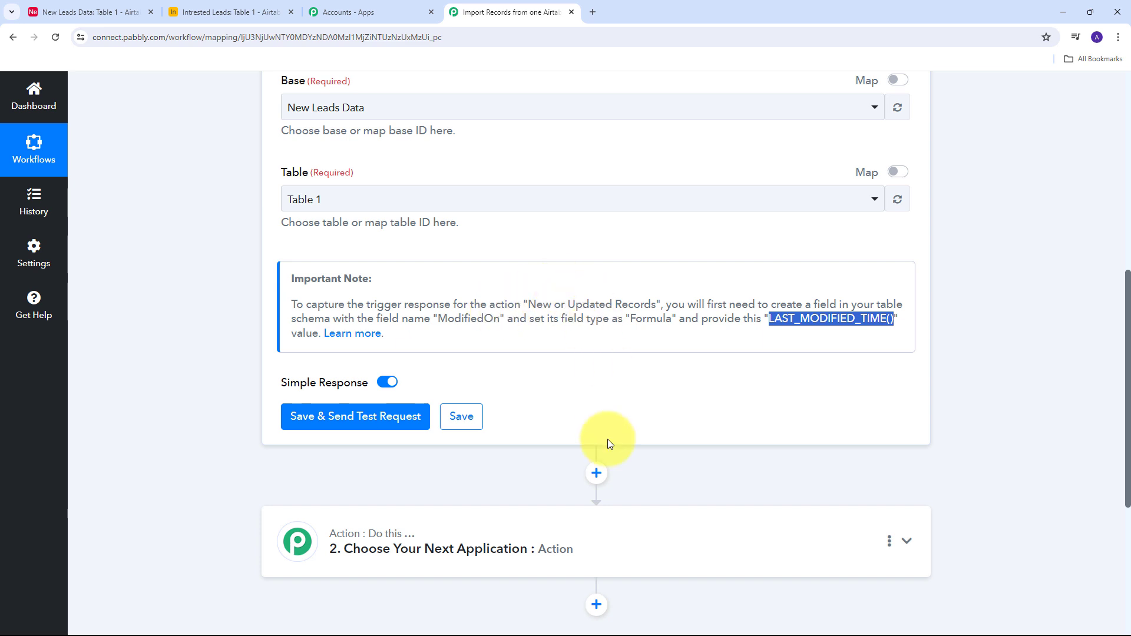
{"action": "left_click", "coordinate": [348, 416]}
{"action": "scroll", "coordinate": [984, 330], "scroll_direction": "down", "scroll_amount": 7}
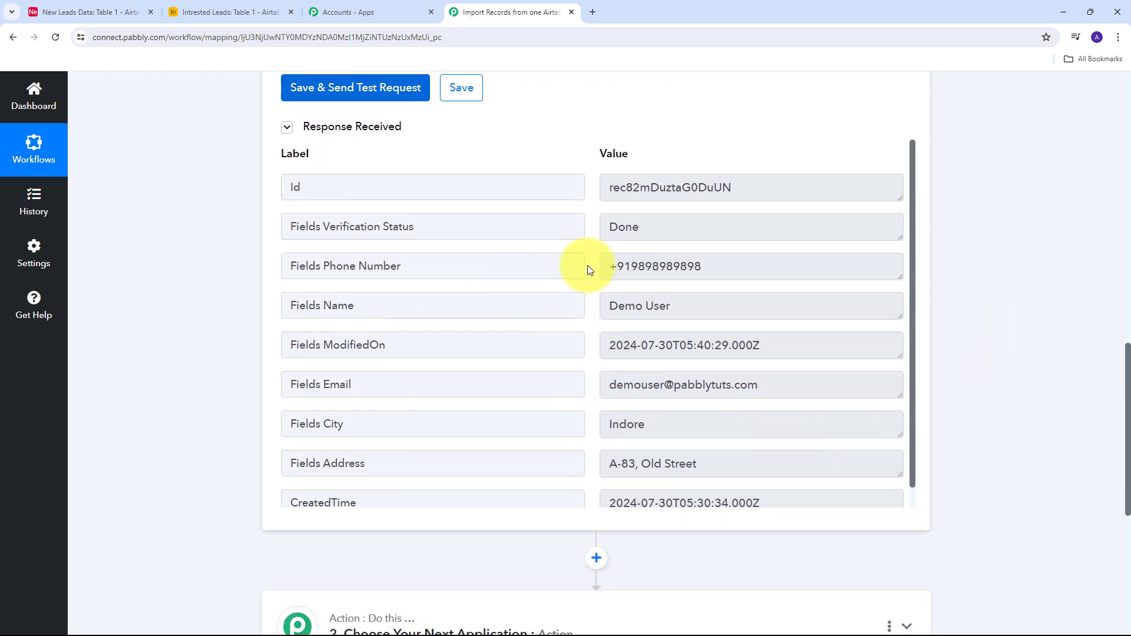
{"action": "scroll", "coordinate": [591, 264], "scroll_direction": "down", "scroll_amount": 1}
{"action": "scroll", "coordinate": [582, 283], "scroll_direction": "up", "scroll_amount": 1}
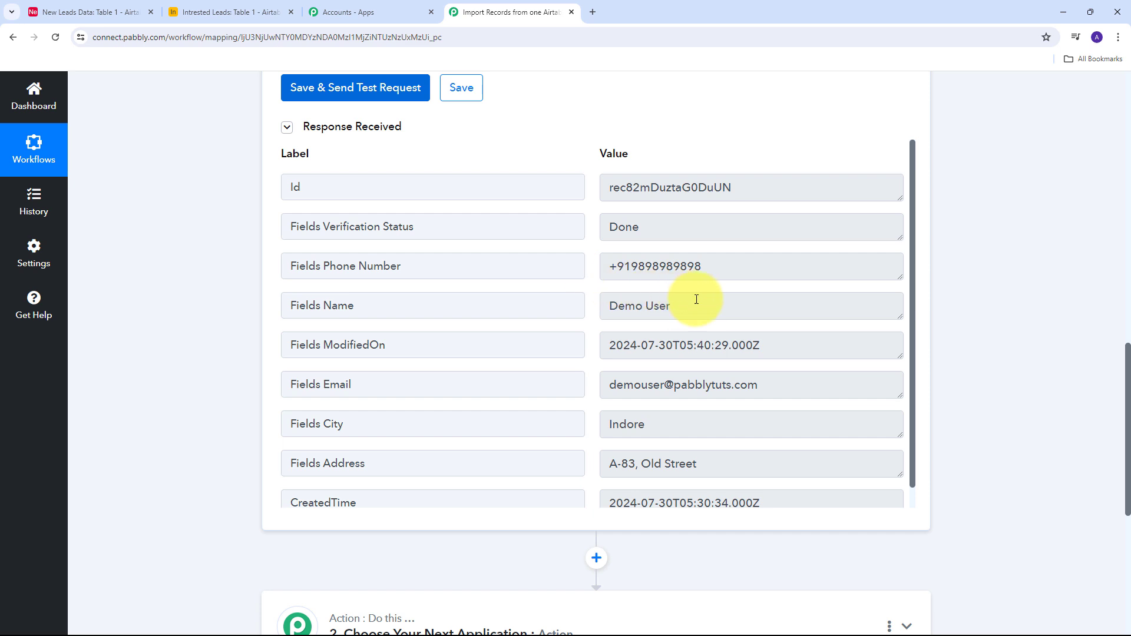
Examine the received test record's name, email, city, address, ID and verification status against the Airtable lead.
{"action": "left_click_drag", "start_coordinate": [677, 304], "coordinate": [572, 307]}
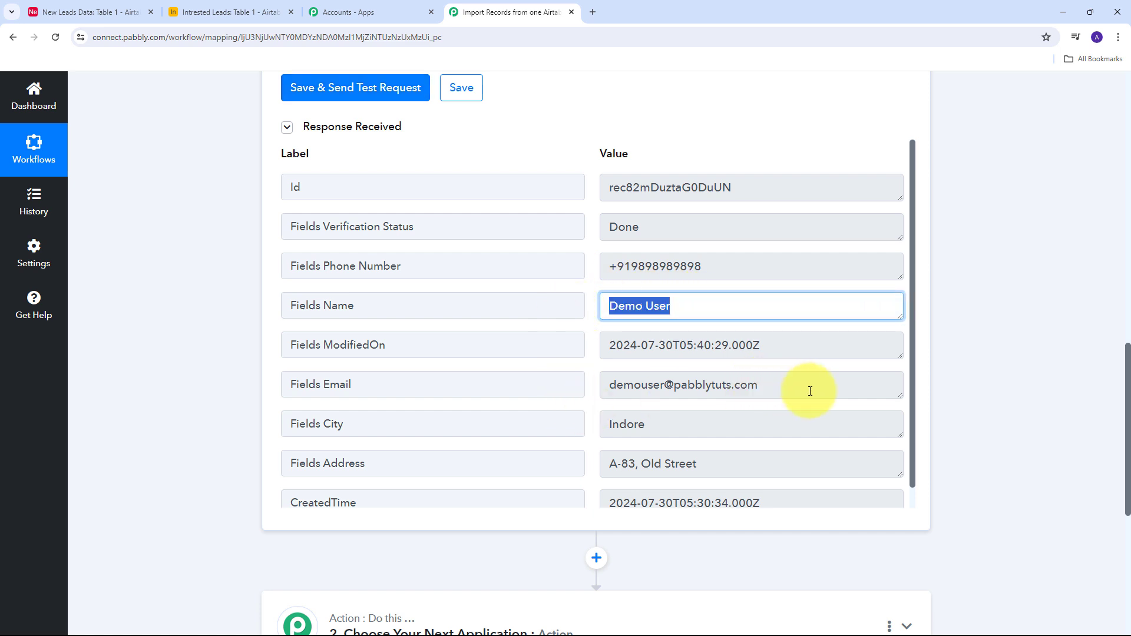
{"action": "left_click_drag", "start_coordinate": [808, 386], "coordinate": [505, 397]}
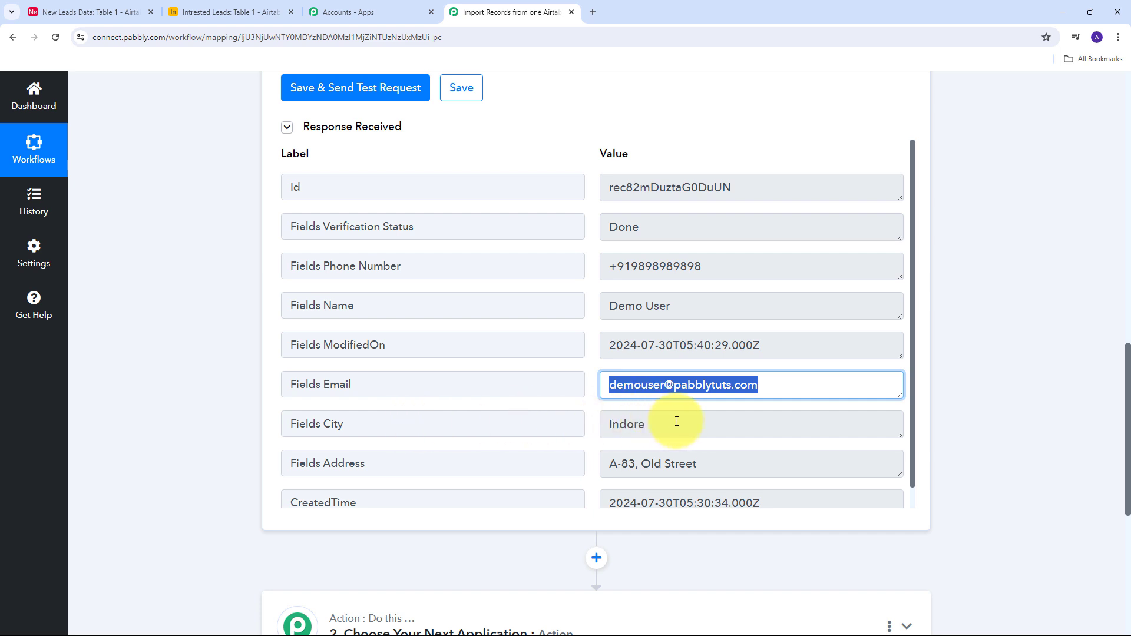
{"action": "left_click_drag", "start_coordinate": [676, 422], "coordinate": [538, 431]}
{"action": "left_click_drag", "start_coordinate": [743, 467], "coordinate": [537, 469]}
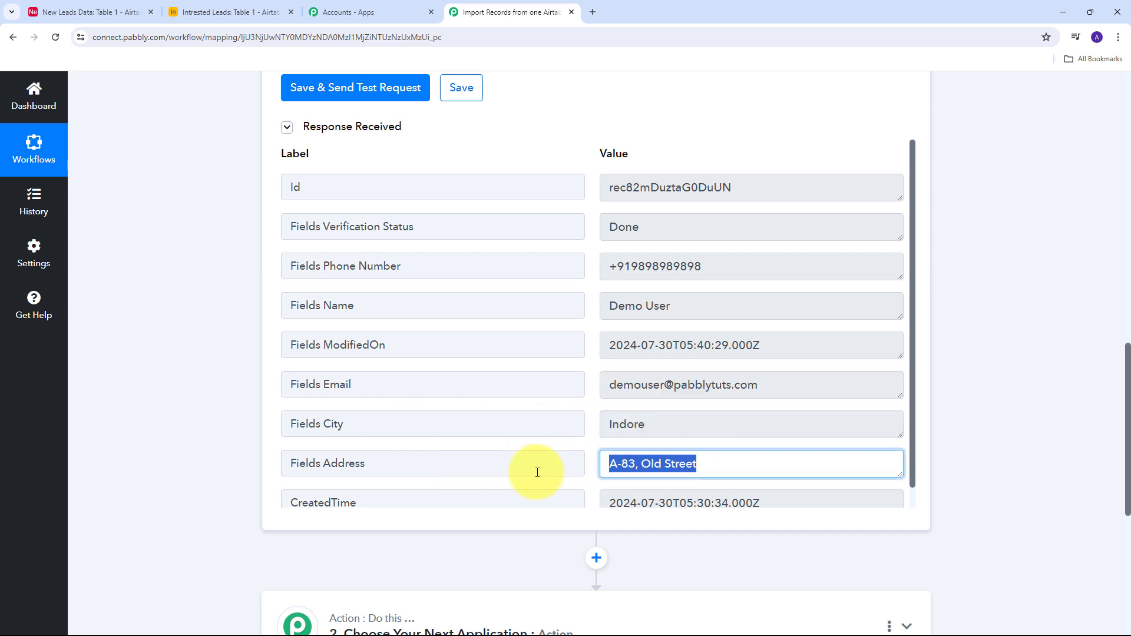
{"action": "scroll", "coordinate": [683, 433], "scroll_direction": "down", "scroll_amount": 1}
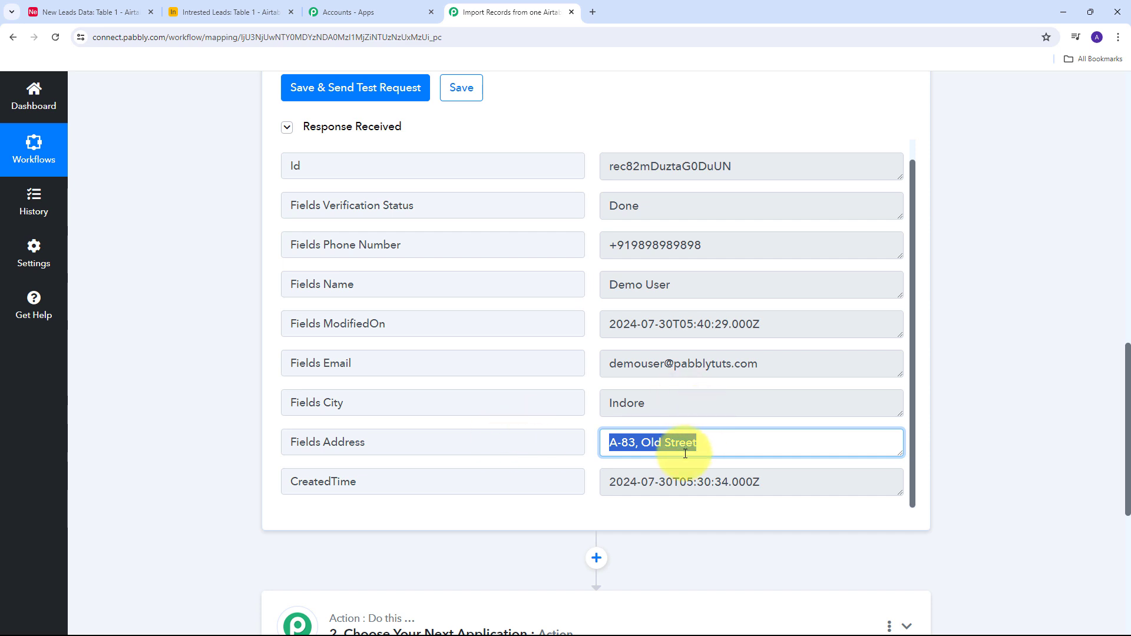
{"action": "scroll", "coordinate": [677, 354], "scroll_direction": "up", "scroll_amount": 1}
{"action": "left_click_drag", "start_coordinate": [788, 189], "coordinate": [531, 191]}
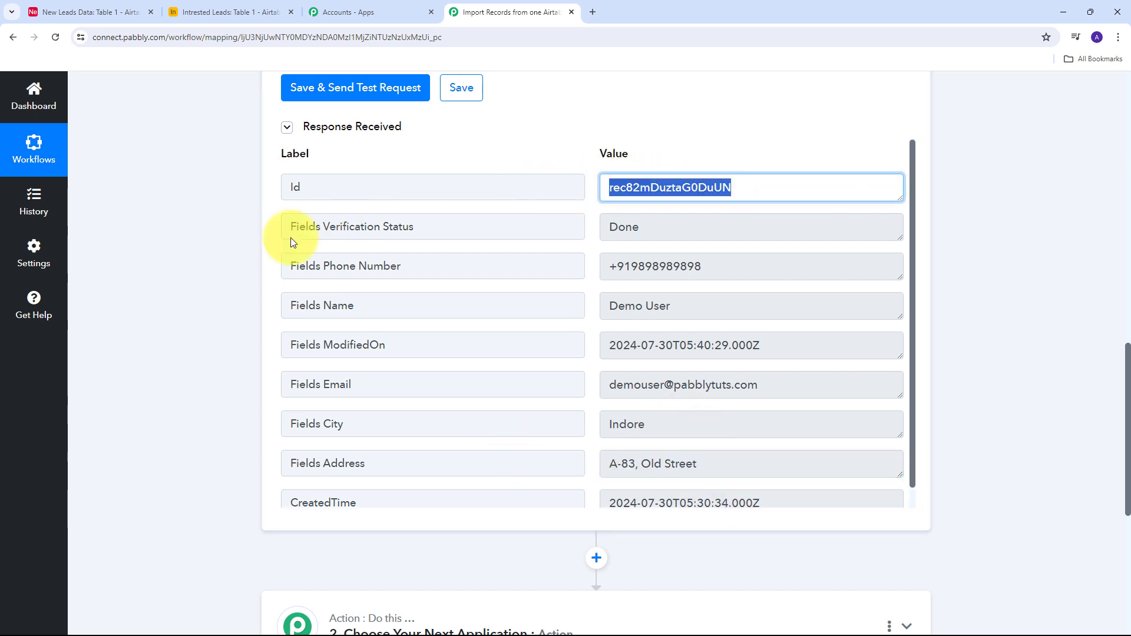
{"action": "left_click_drag", "start_coordinate": [702, 232], "coordinate": [546, 233]}
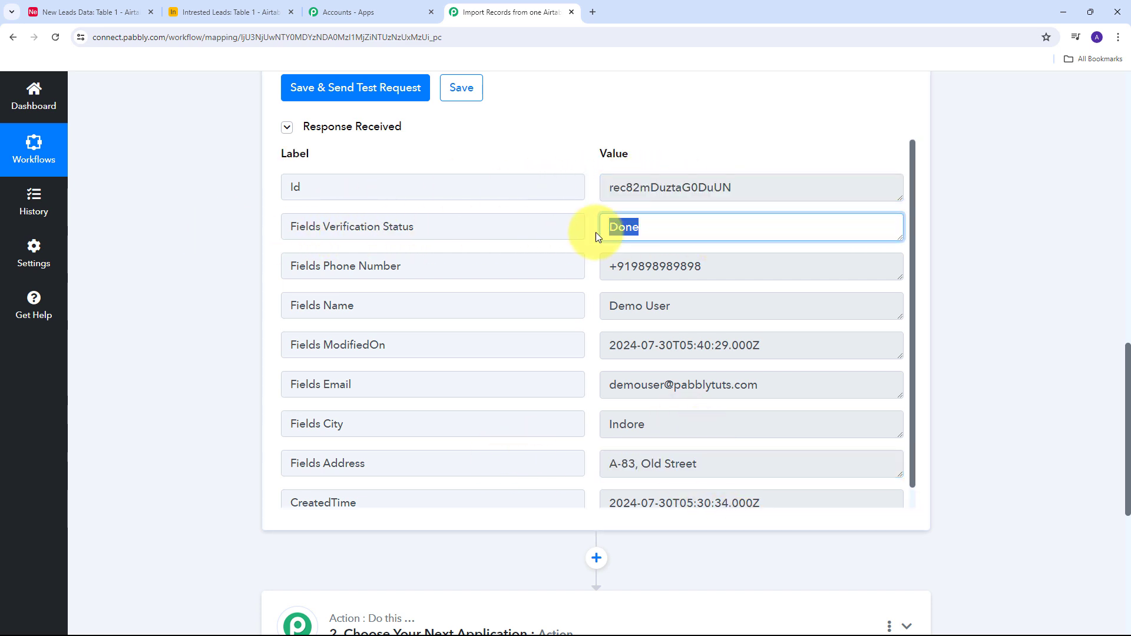
{"action": "scroll", "coordinate": [893, 328], "scroll_direction": "up", "scroll_amount": 1}
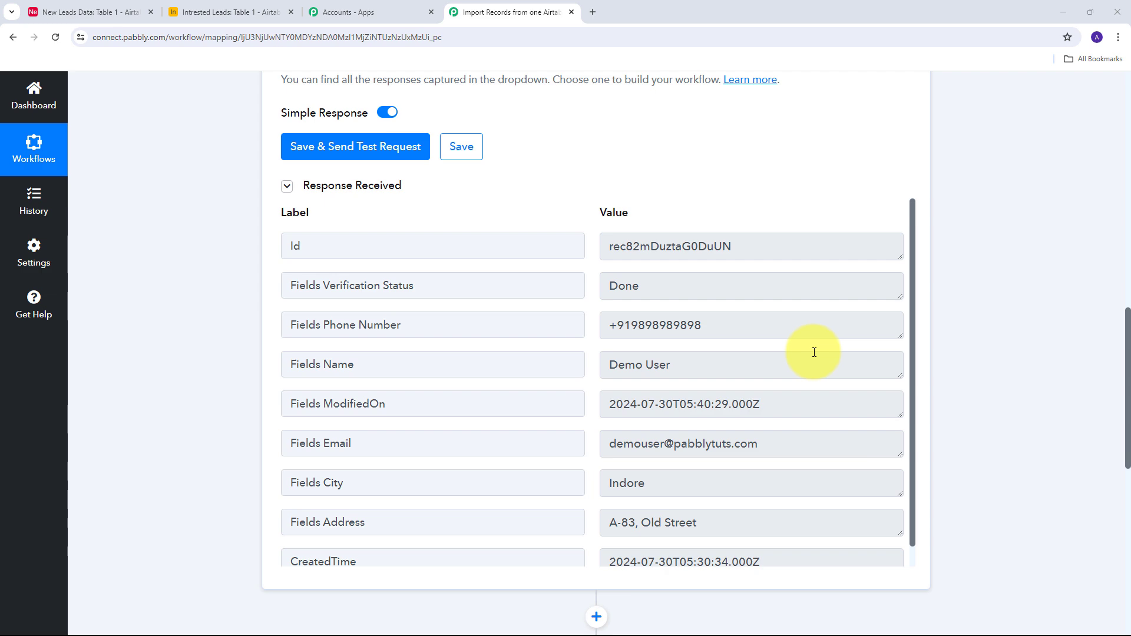
Check the Airtable trigger's polling interval and the Verification Status field in the received response.
{"action": "scroll", "coordinate": [594, 331], "scroll_direction": "up", "scroll_amount": 15}
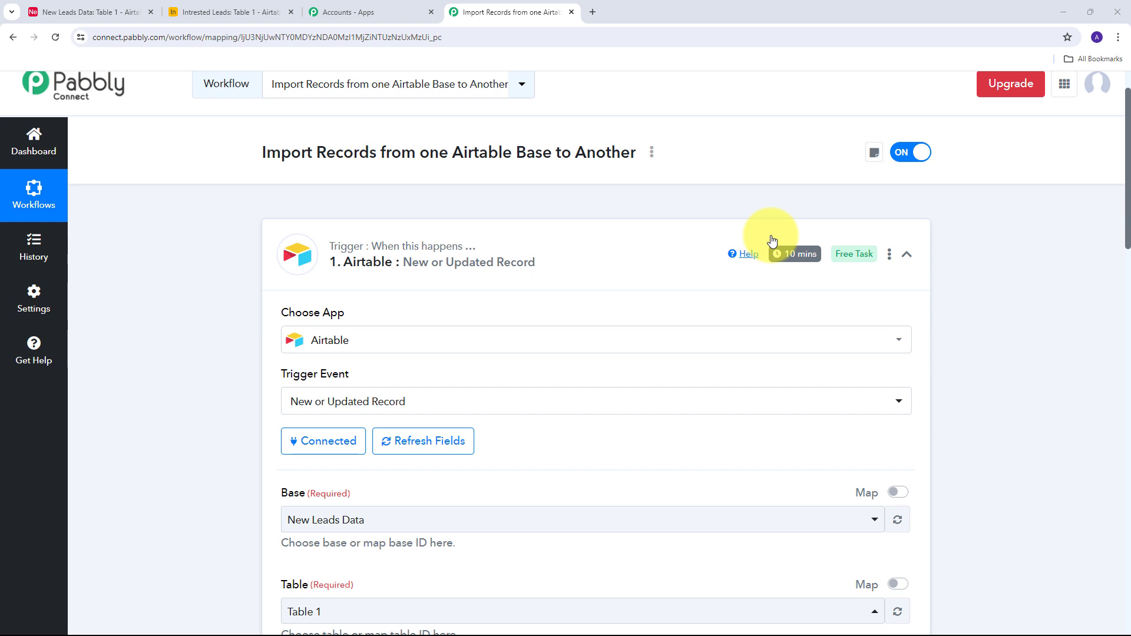
{"action": "scroll", "coordinate": [560, 295], "scroll_direction": "down", "scroll_amount": 15}
{"action": "scroll", "coordinate": [567, 295], "scroll_direction": "up", "scroll_amount": 2}
{"action": "scroll", "coordinate": [683, 339], "scroll_direction": "down", "scroll_amount": 2}
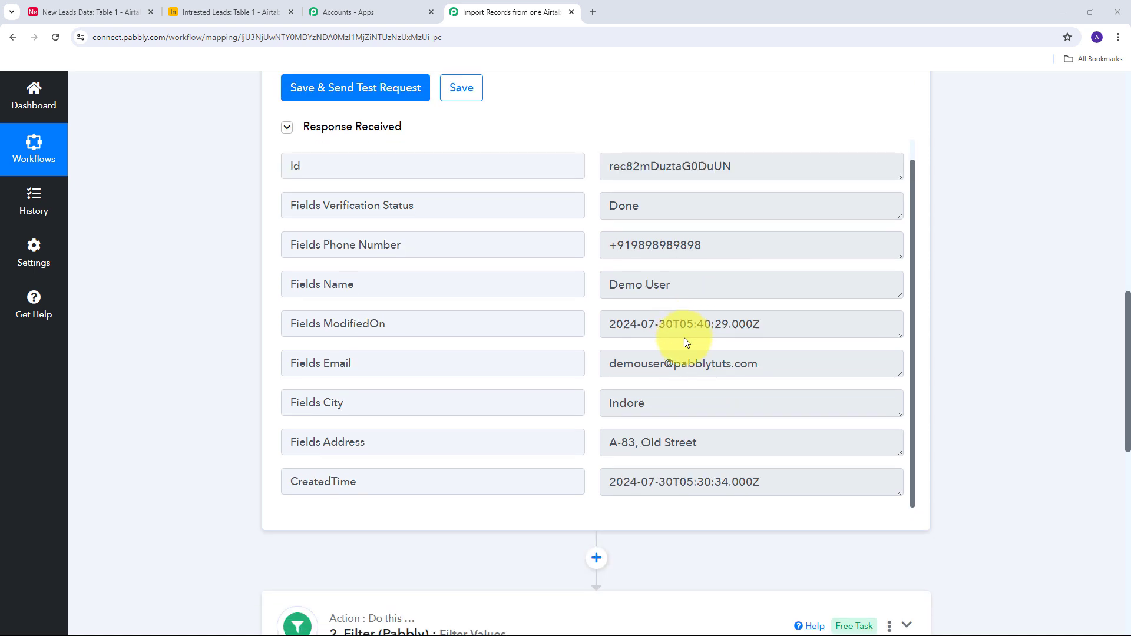
{"action": "scroll", "coordinate": [685, 342], "scroll_direction": "up", "scroll_amount": 1}
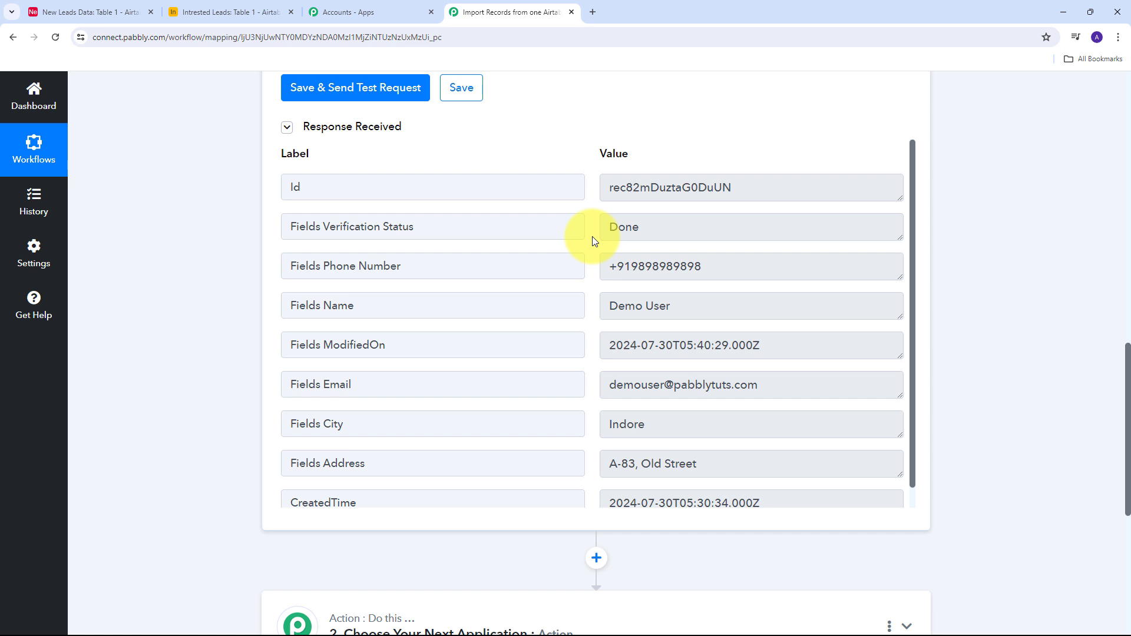
{"action": "left_click_drag", "start_coordinate": [655, 229], "coordinate": [550, 228]}
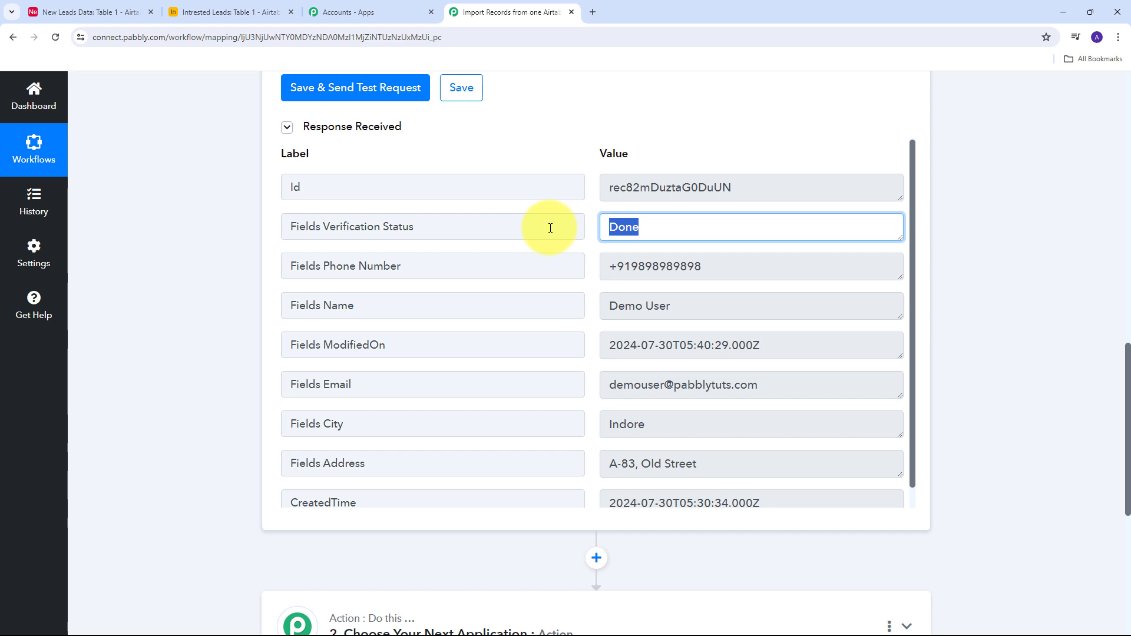
{"action": "left_click", "coordinate": [592, 224]}
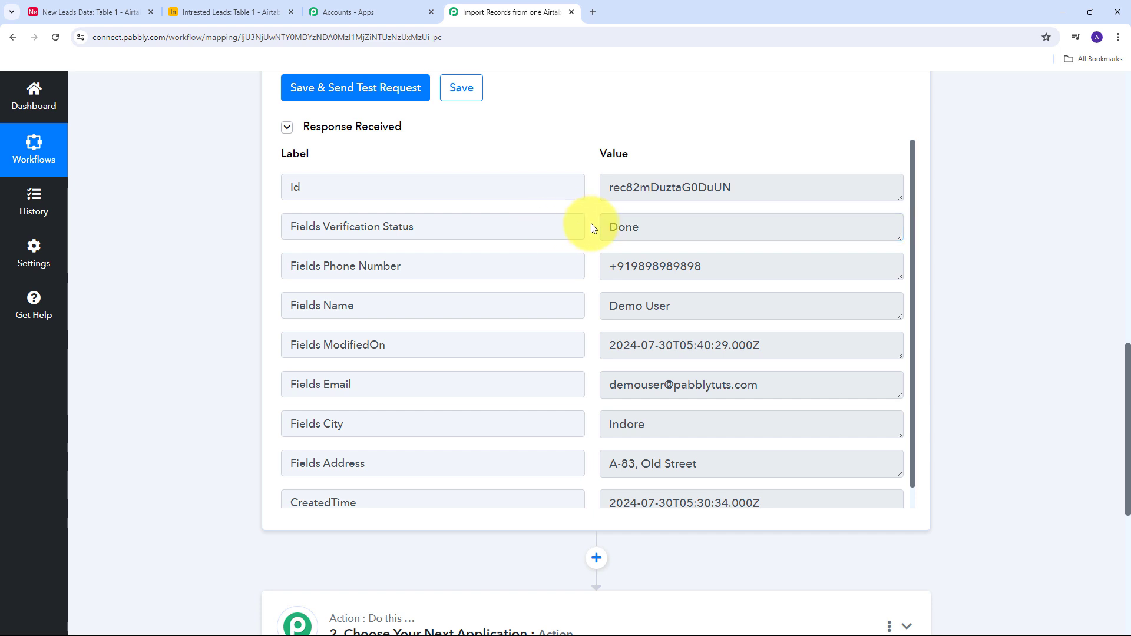
{"action": "left_click_drag", "start_coordinate": [325, 227], "coordinate": [469, 228]}
{"action": "left_click", "coordinate": [692, 230]}
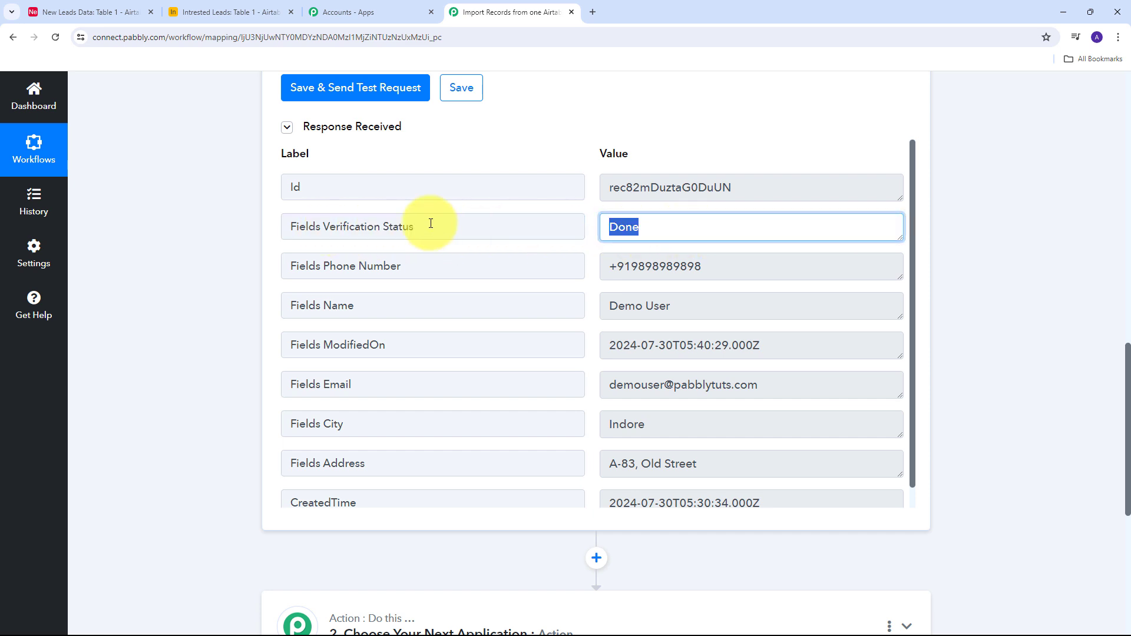
{"action": "left_click", "coordinate": [592, 286]}
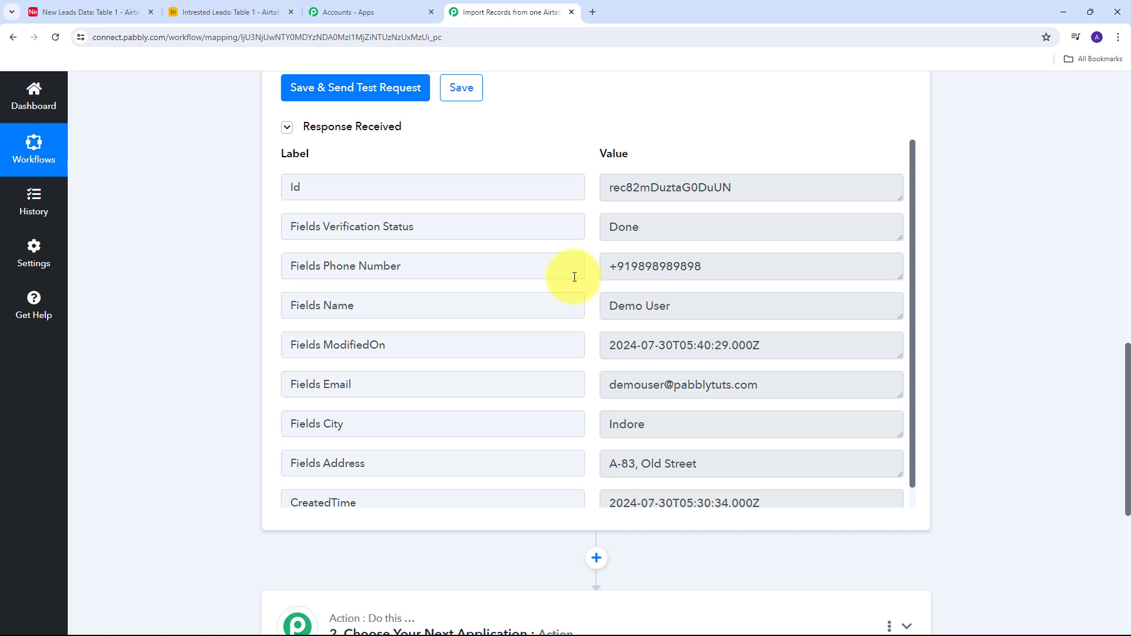
Set the workflow's second step to Filter (Pabbly) with the Filter Values event and connect it.
{"action": "scroll", "coordinate": [1048, 221], "scroll_direction": "down", "scroll_amount": 5}
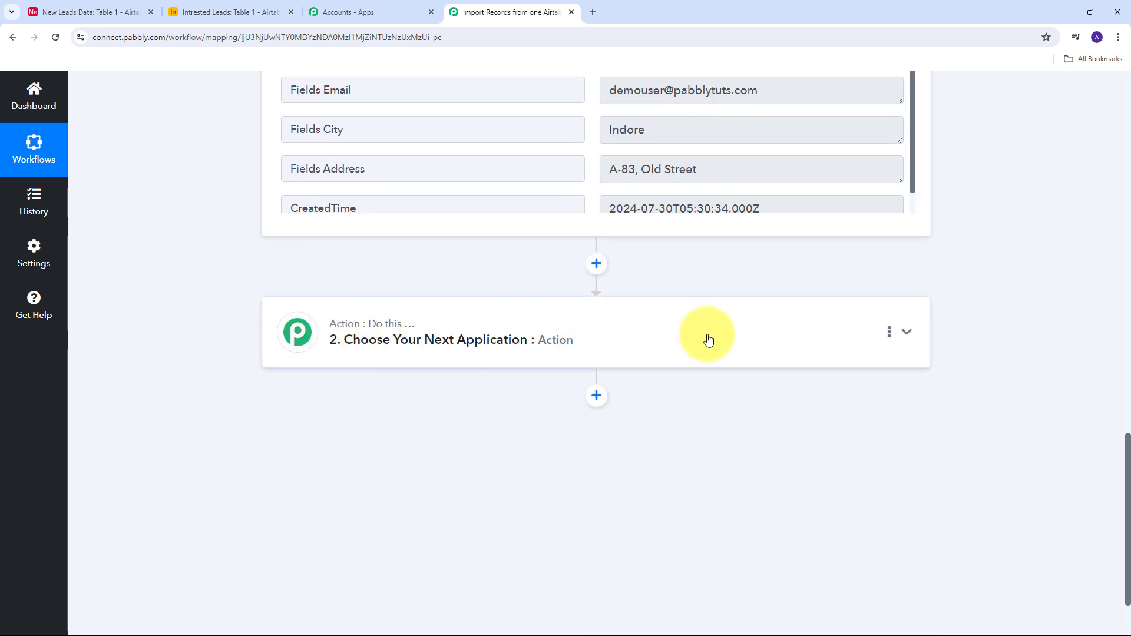
{"action": "left_click", "coordinate": [907, 337]}
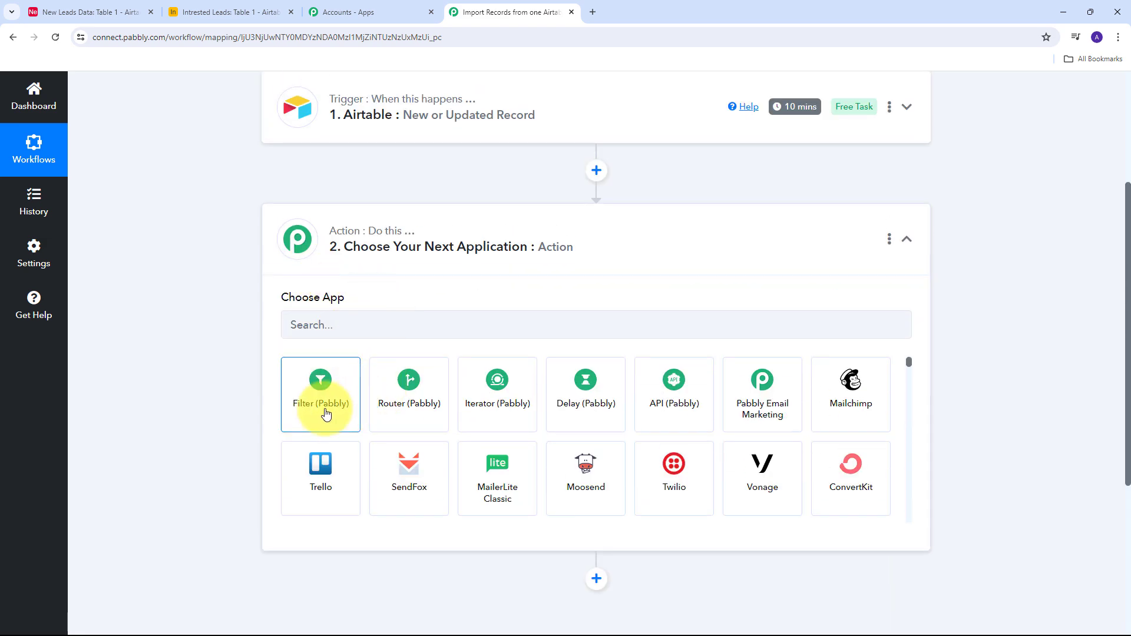
{"action": "left_click", "coordinate": [319, 393]}
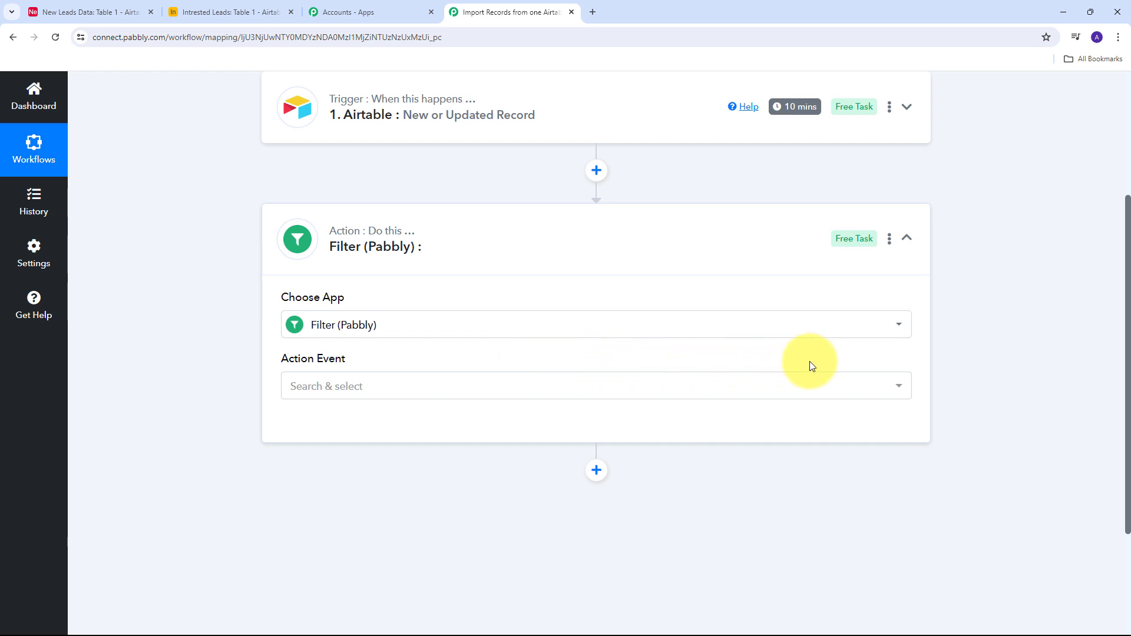
{"action": "left_click", "coordinate": [726, 389]}
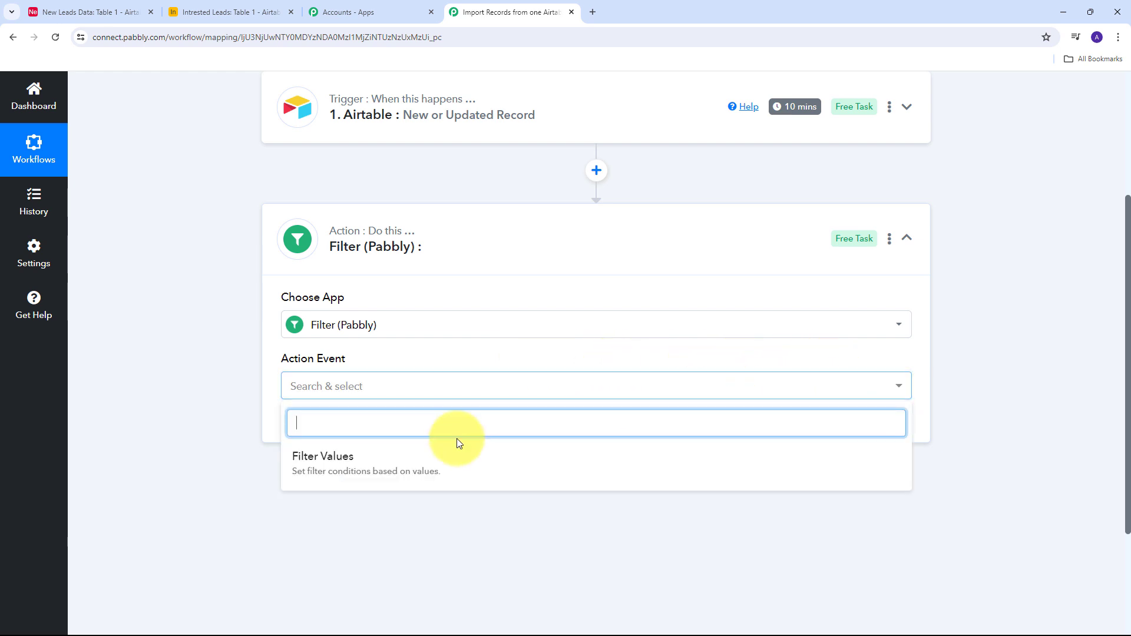
{"action": "left_click", "coordinate": [328, 469]}
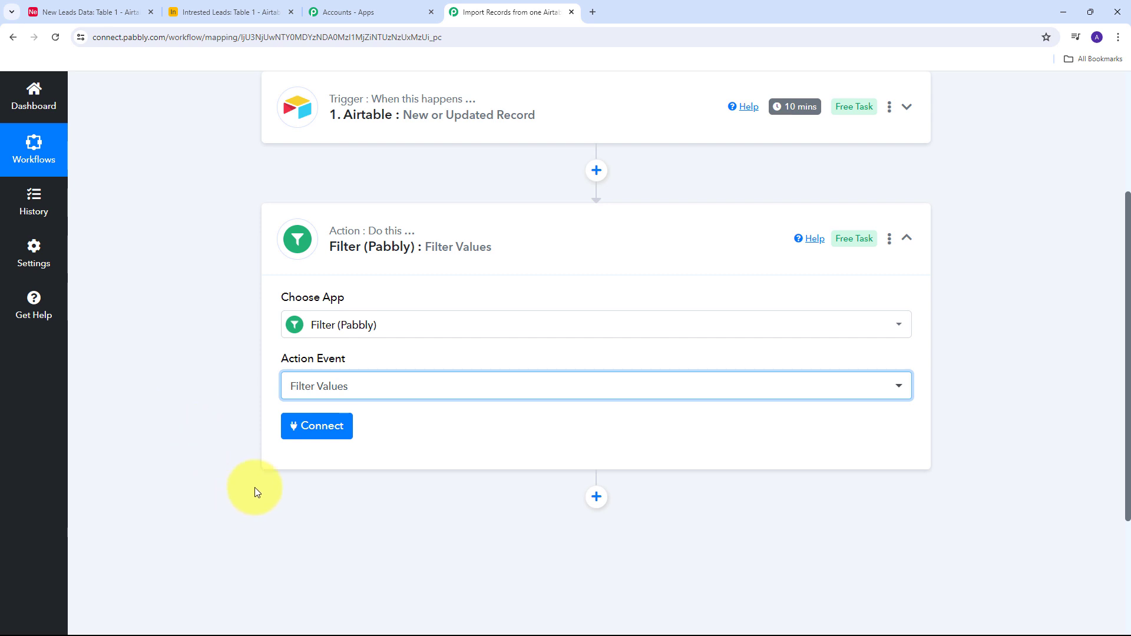
{"action": "left_click", "coordinate": [317, 426]}
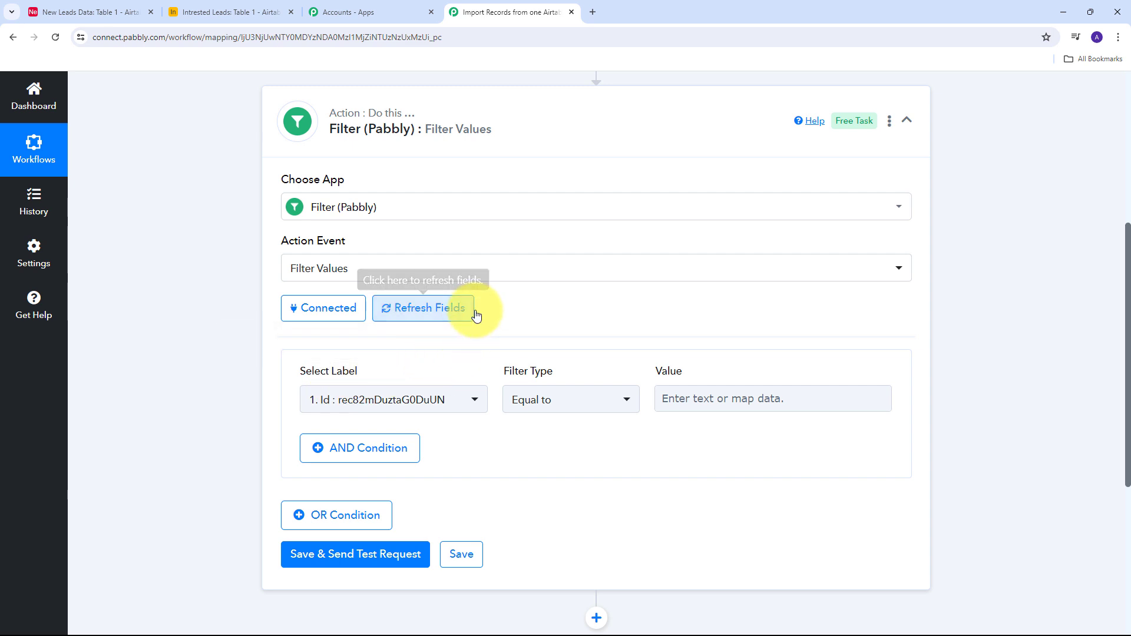
Set the filter condition so the Airtable record's Fields Verification Status is Equal to "Done".
{"action": "scroll", "coordinate": [471, 330], "scroll_direction": "down", "scroll_amount": 1}
{"action": "left_click", "coordinate": [469, 345]}
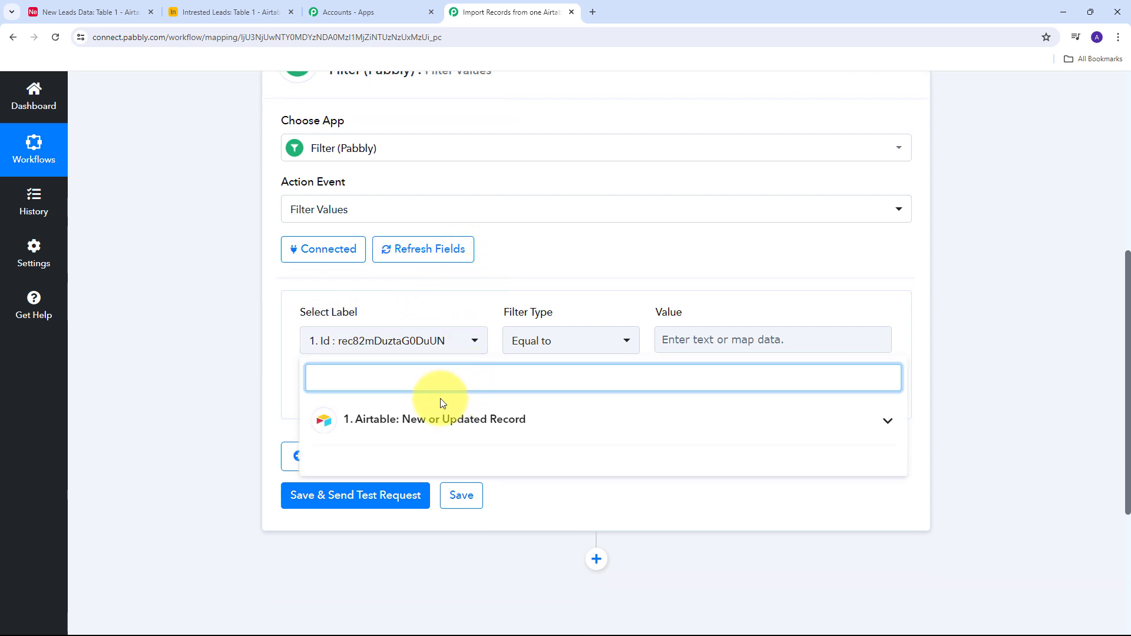
{"action": "left_click", "coordinate": [588, 421]}
{"action": "scroll", "coordinate": [607, 377], "scroll_direction": "down", "scroll_amount": 2}
{"action": "scroll", "coordinate": [588, 391], "scroll_direction": "down", "scroll_amount": 1}
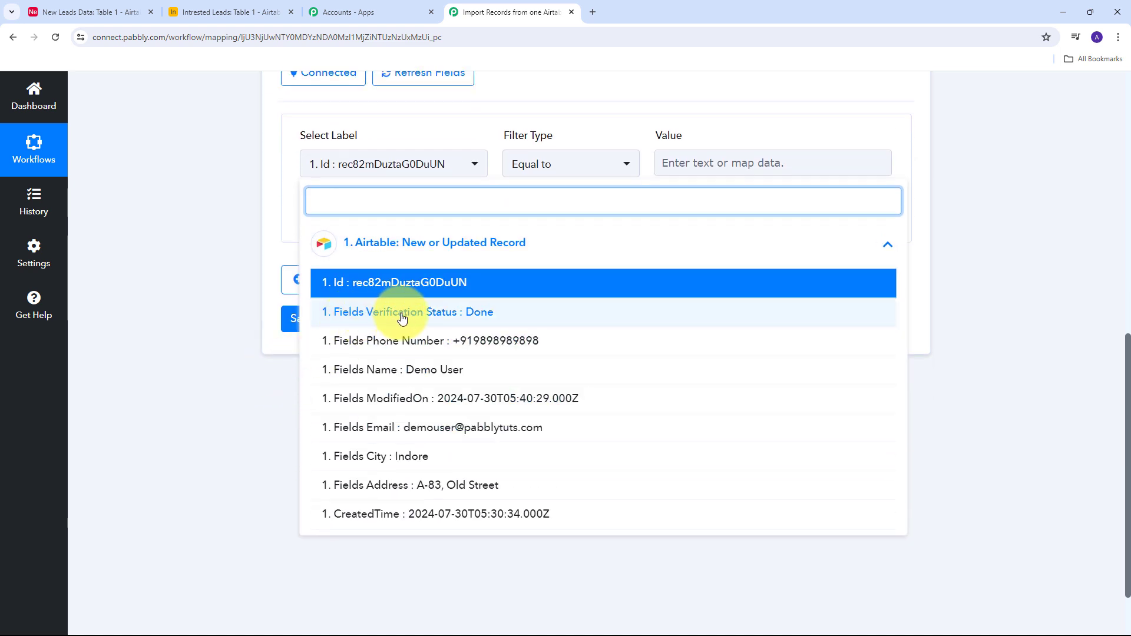
{"action": "left_click", "coordinate": [457, 315]}
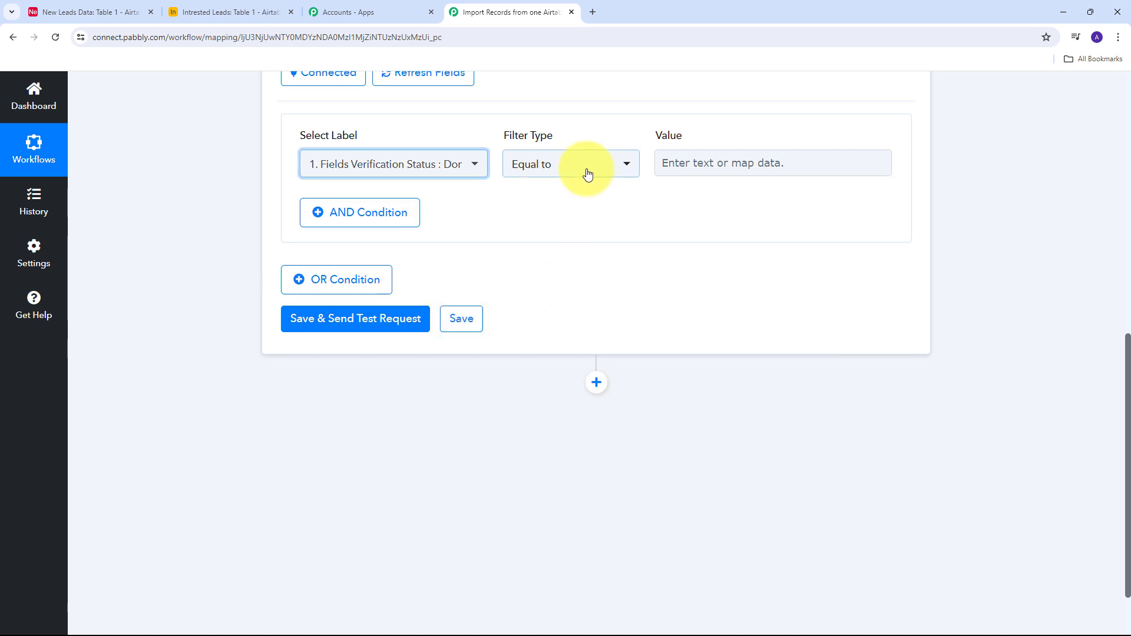
{"action": "scroll", "coordinate": [560, 222], "scroll_direction": "up", "scroll_amount": 2}
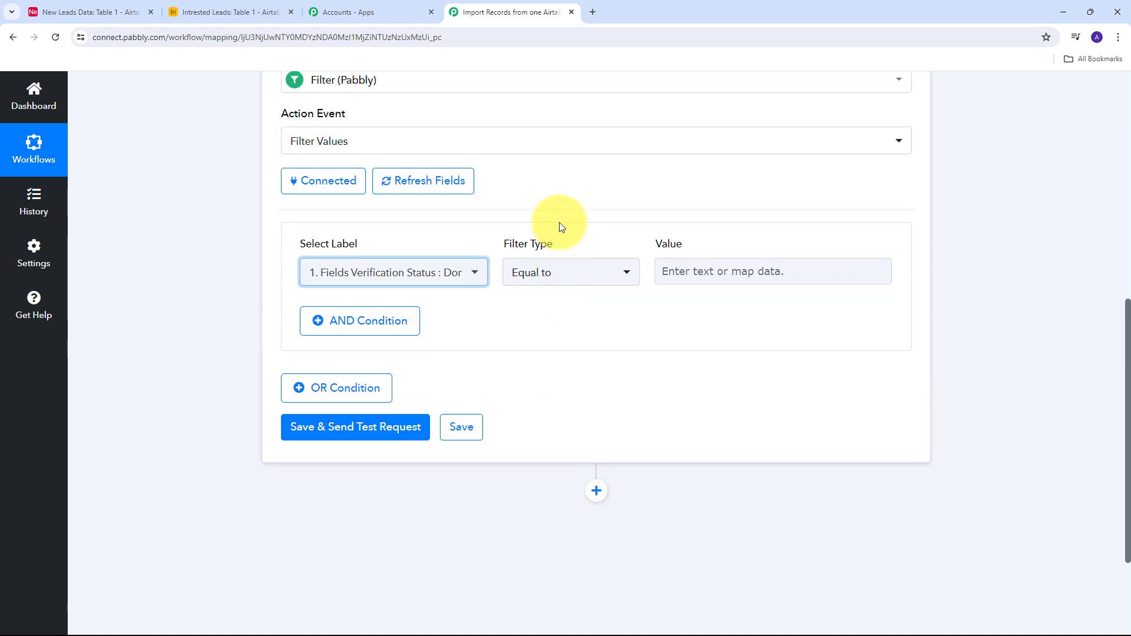
{"action": "left_click", "coordinate": [687, 279]}
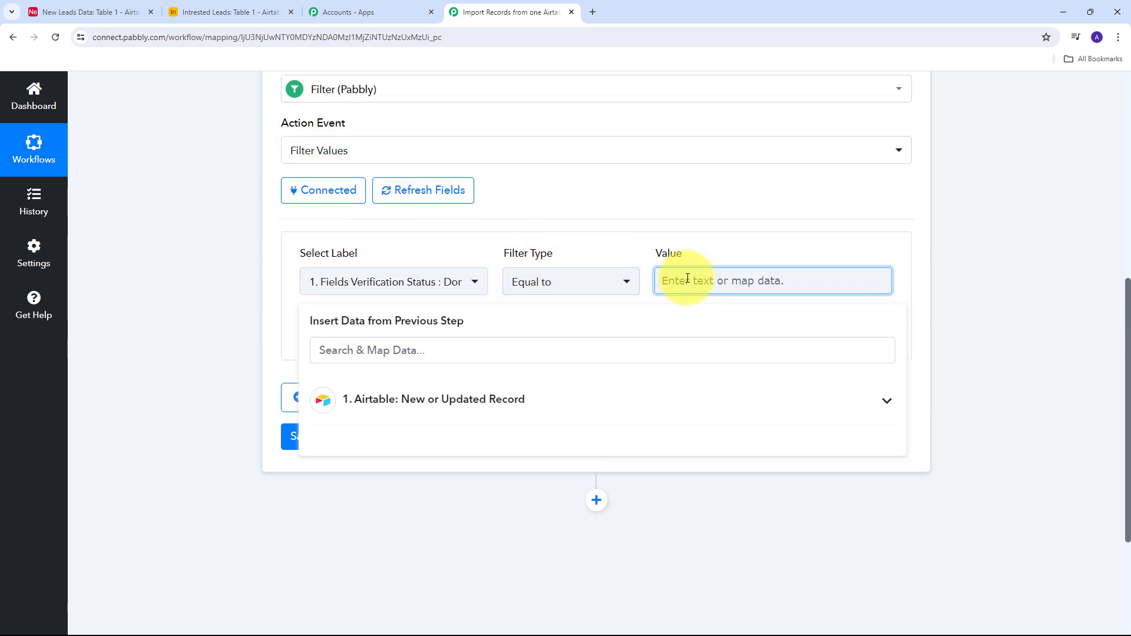
{"action": "type", "text": "Done"}
{"action": "left_click", "coordinate": [553, 171]}
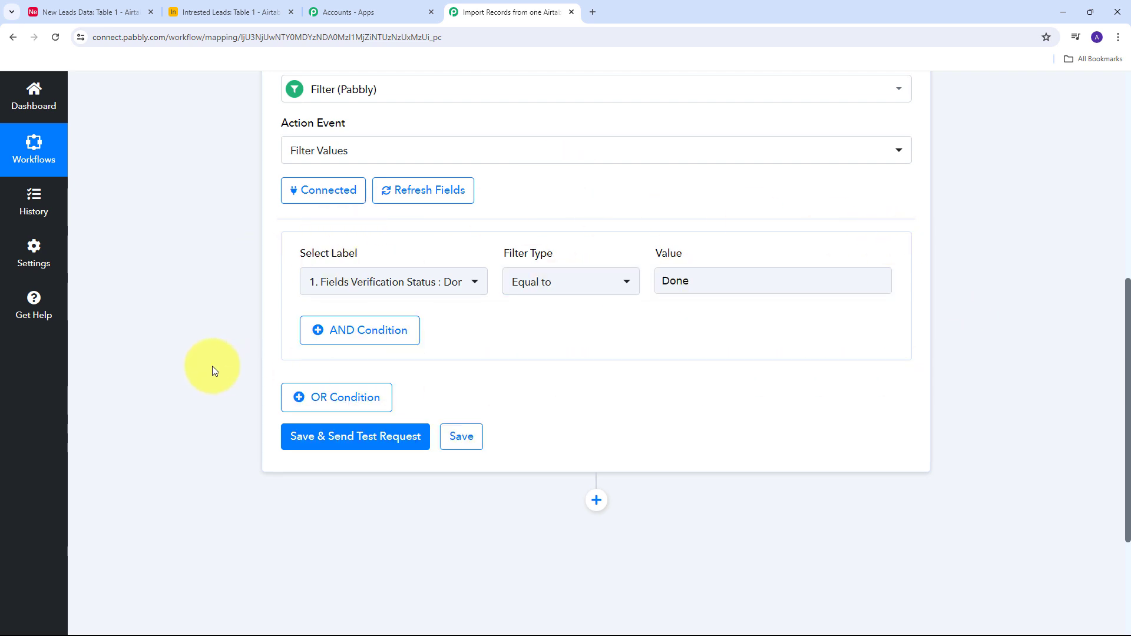
Save the filter step, send a test request and check the Status and Message values in the response.
{"action": "scroll", "coordinate": [556, 334], "scroll_direction": "down", "scroll_amount": 2}
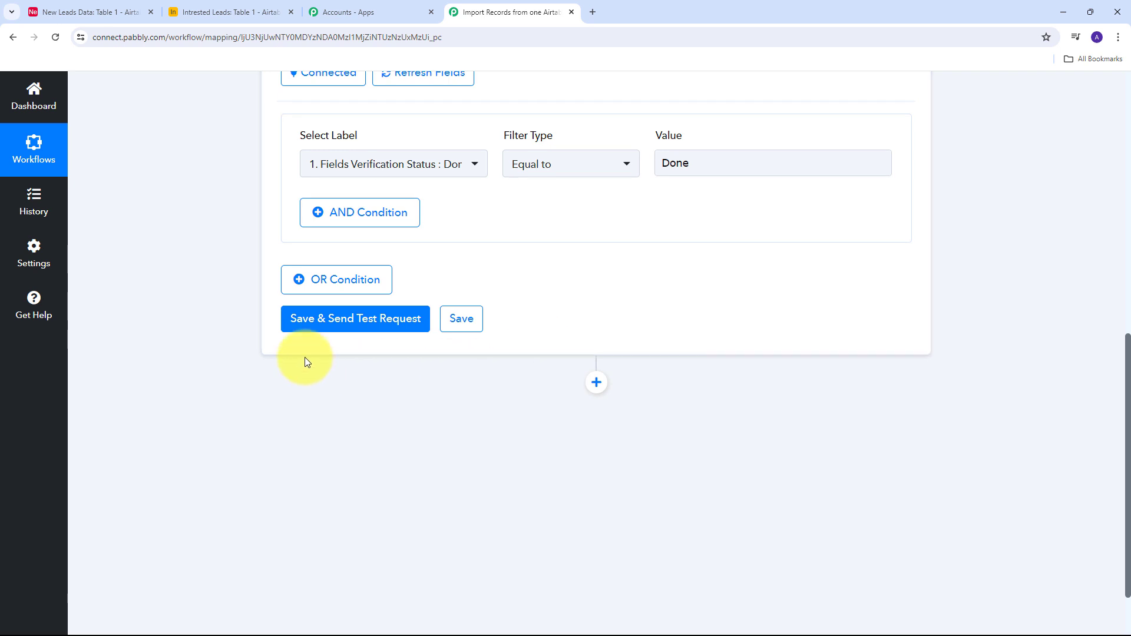
{"action": "left_click", "coordinate": [358, 325]}
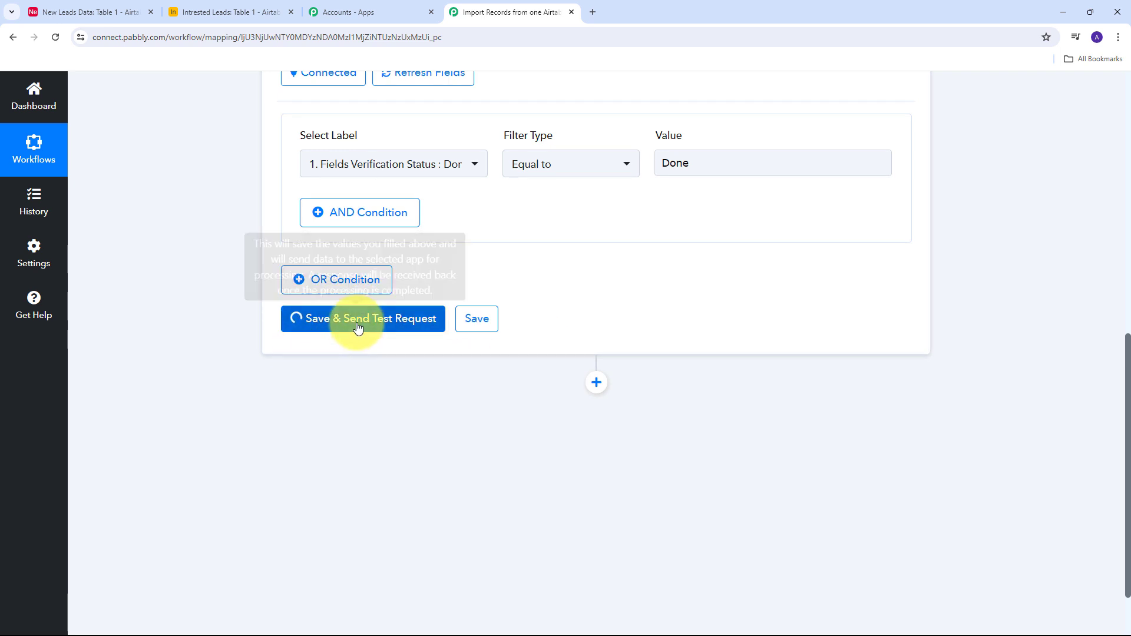
{"action": "scroll", "coordinate": [606, 298], "scroll_direction": "down", "scroll_amount": 1}
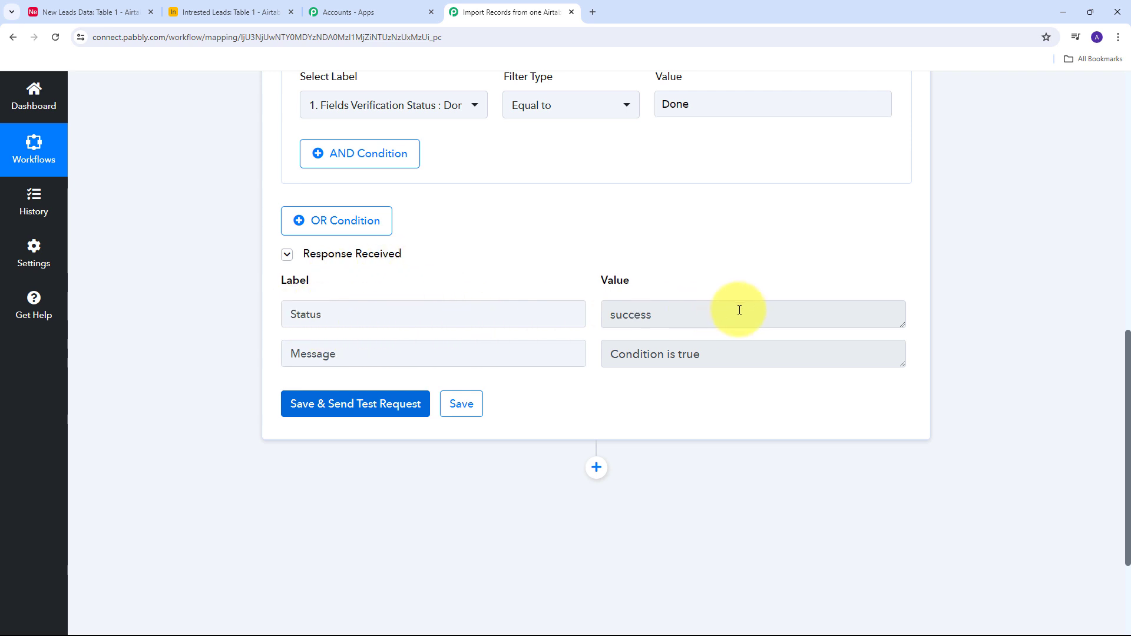
{"action": "left_click_drag", "start_coordinate": [736, 312], "coordinate": [454, 308]}
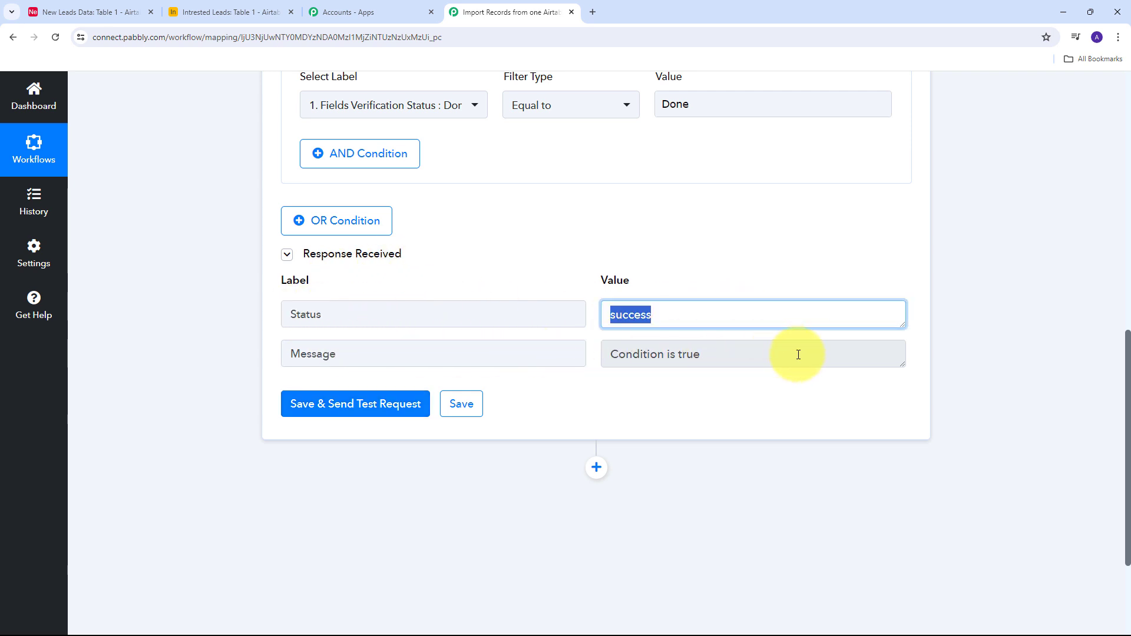
{"action": "left_click_drag", "start_coordinate": [797, 353], "coordinate": [518, 351]}
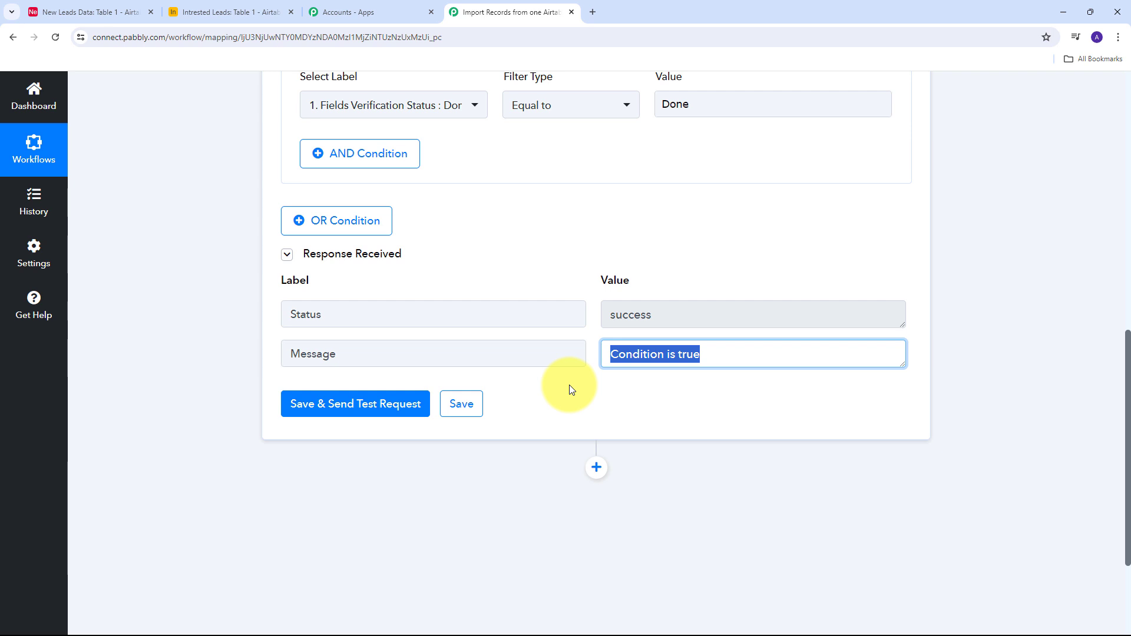
{"action": "left_click", "coordinate": [562, 268]}
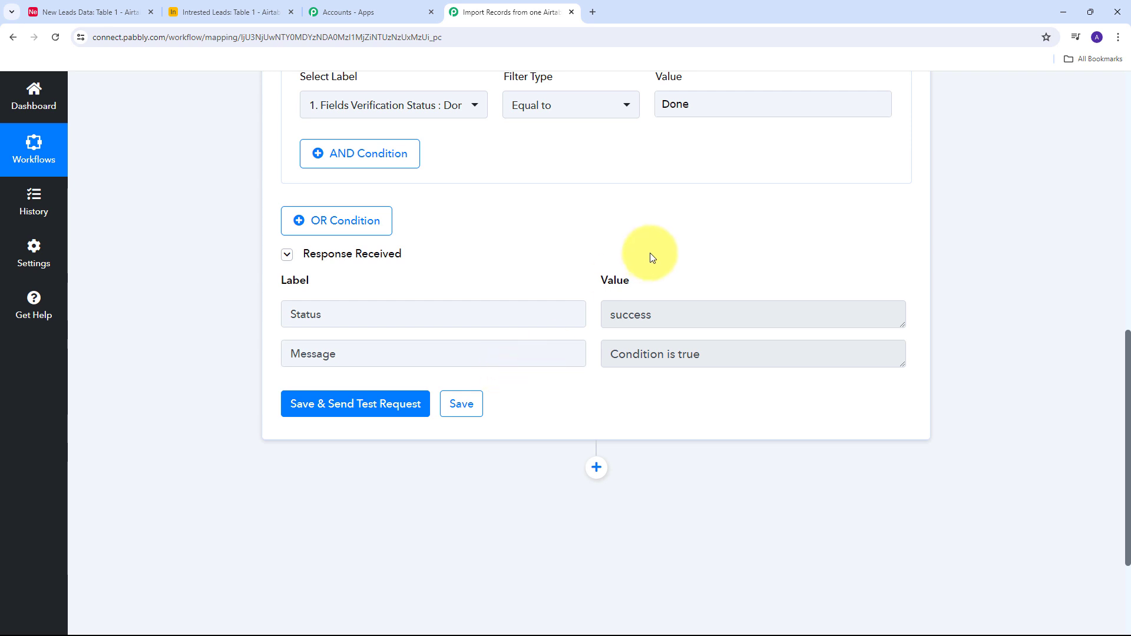
Add a third workflow step using Airtable with the Create Record action event.
{"action": "scroll", "coordinate": [651, 250], "scroll_direction": "down", "scroll_amount": 2}
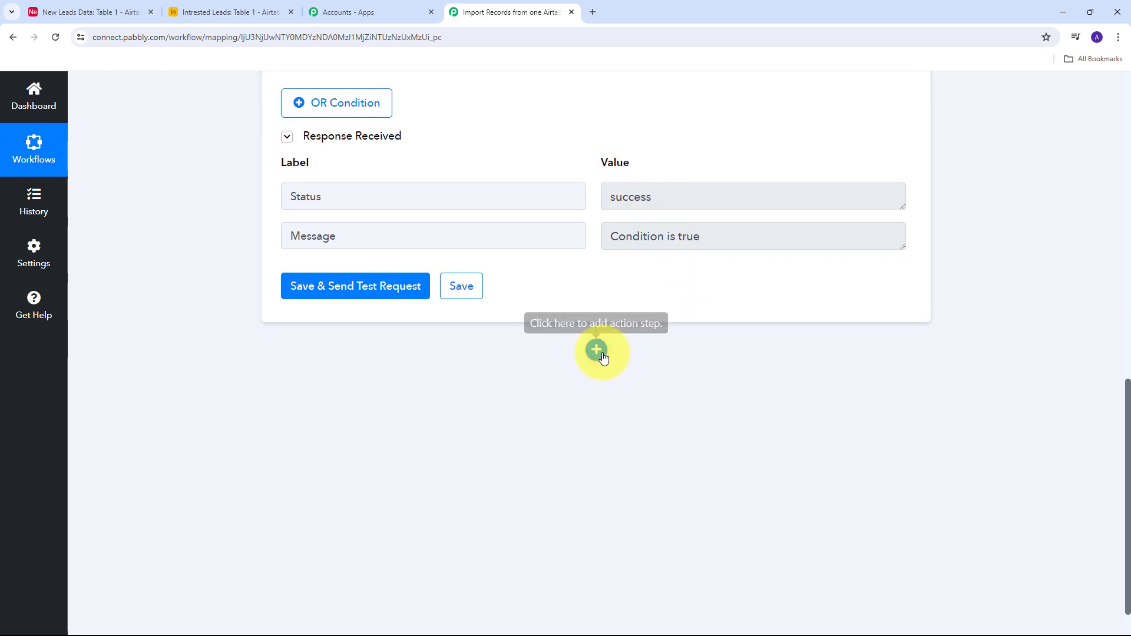
{"action": "left_click", "coordinate": [596, 352]}
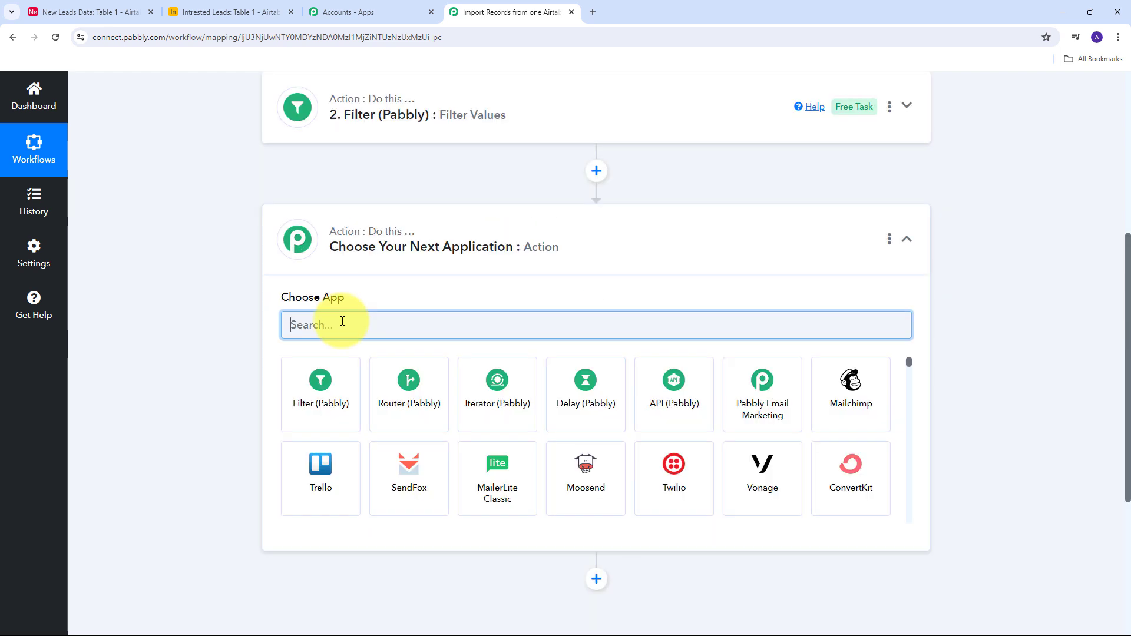
{"action": "type", "text": "Airtable"}
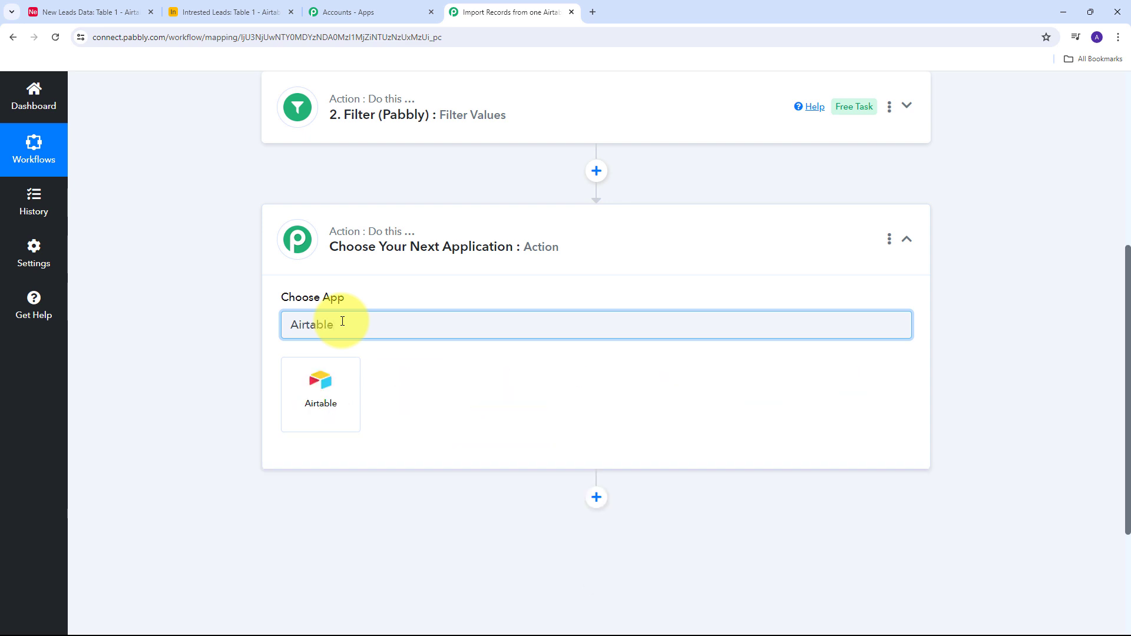
{"action": "left_click", "coordinate": [322, 391]}
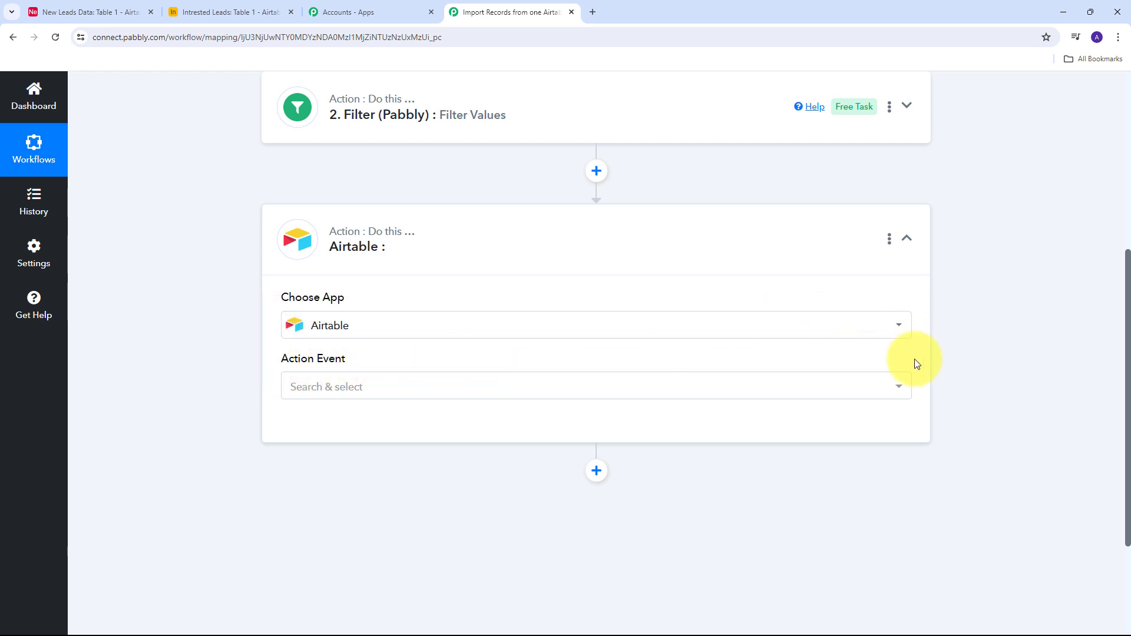
{"action": "left_click", "coordinate": [834, 391]}
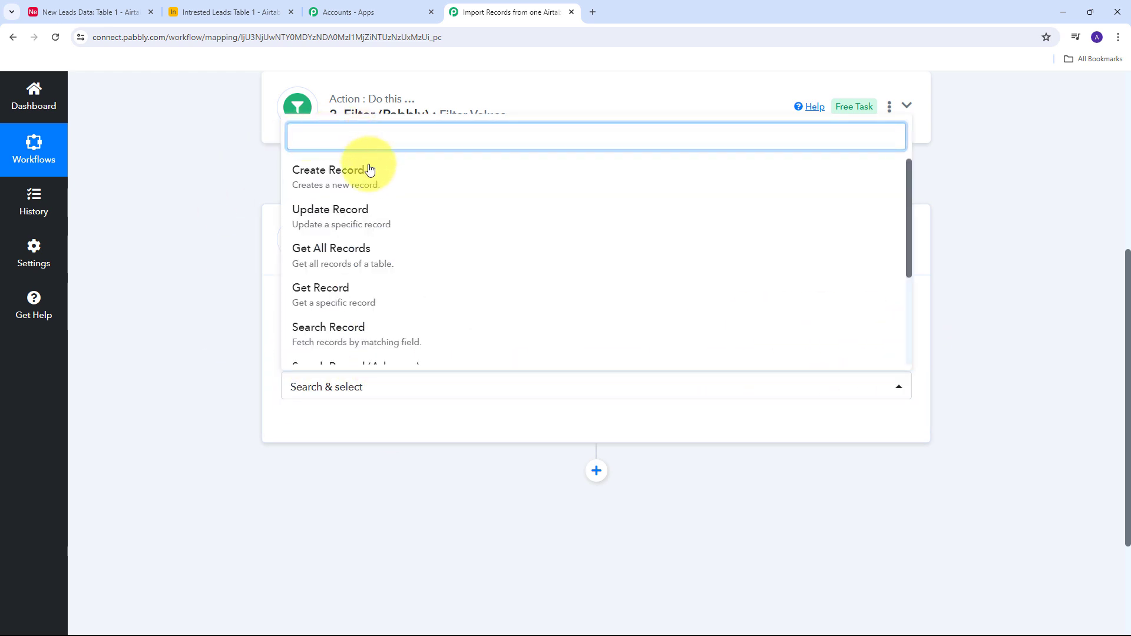
{"action": "left_click", "coordinate": [337, 185]}
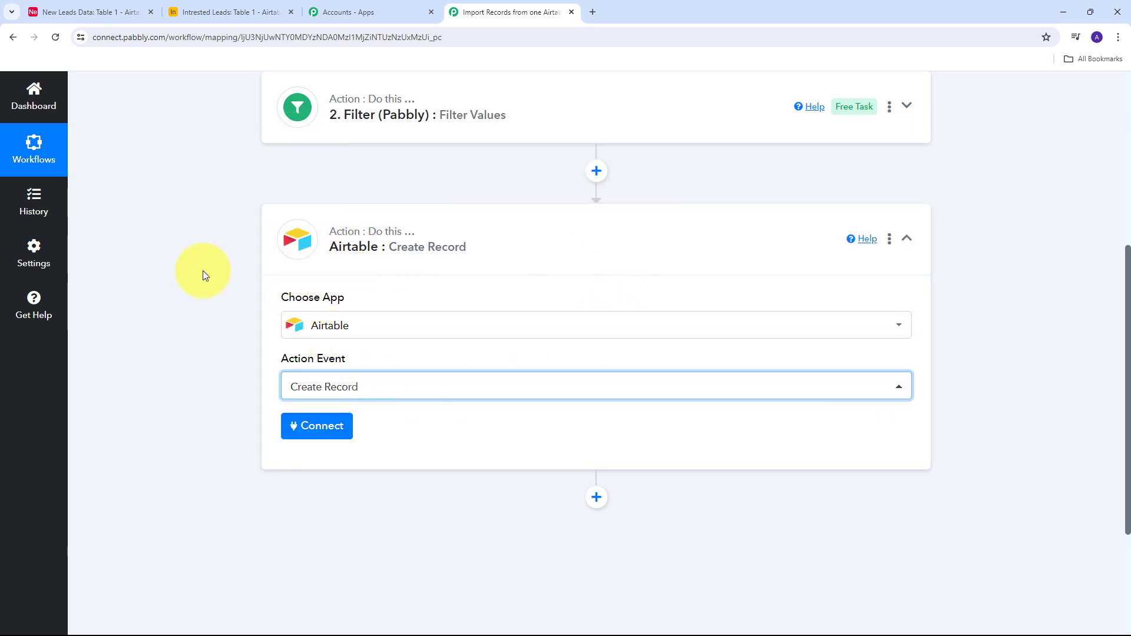
Connect the Create Record step through a new Airtable connection, granting Pabbly Connect access to the Intrested Leads base.
{"action": "left_click", "coordinate": [307, 432]}
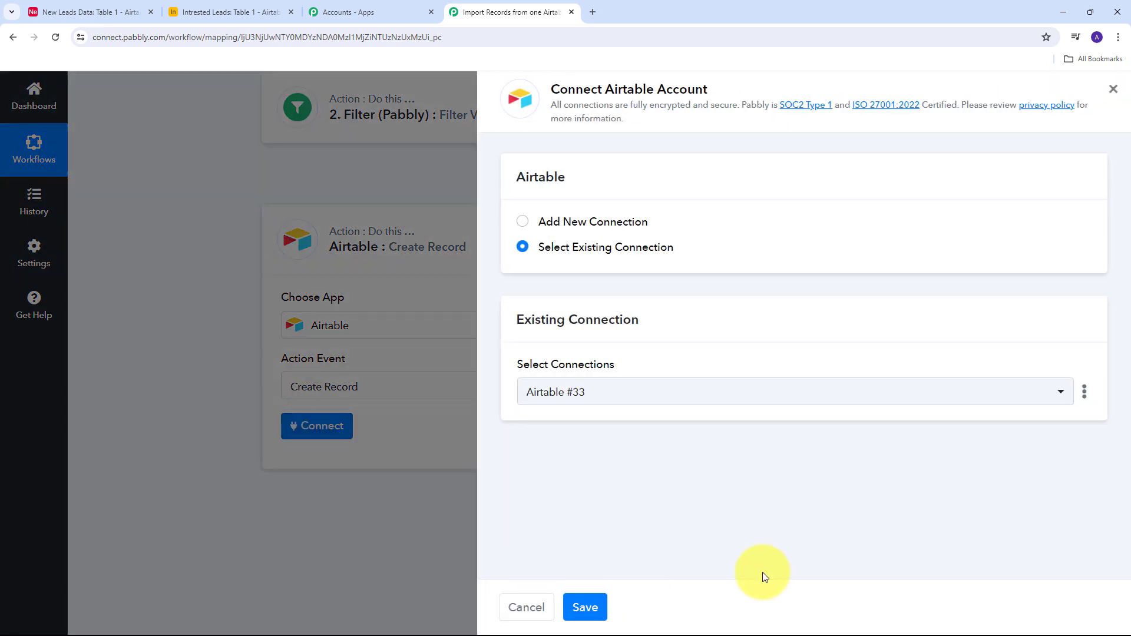
{"action": "left_click", "coordinate": [566, 224]}
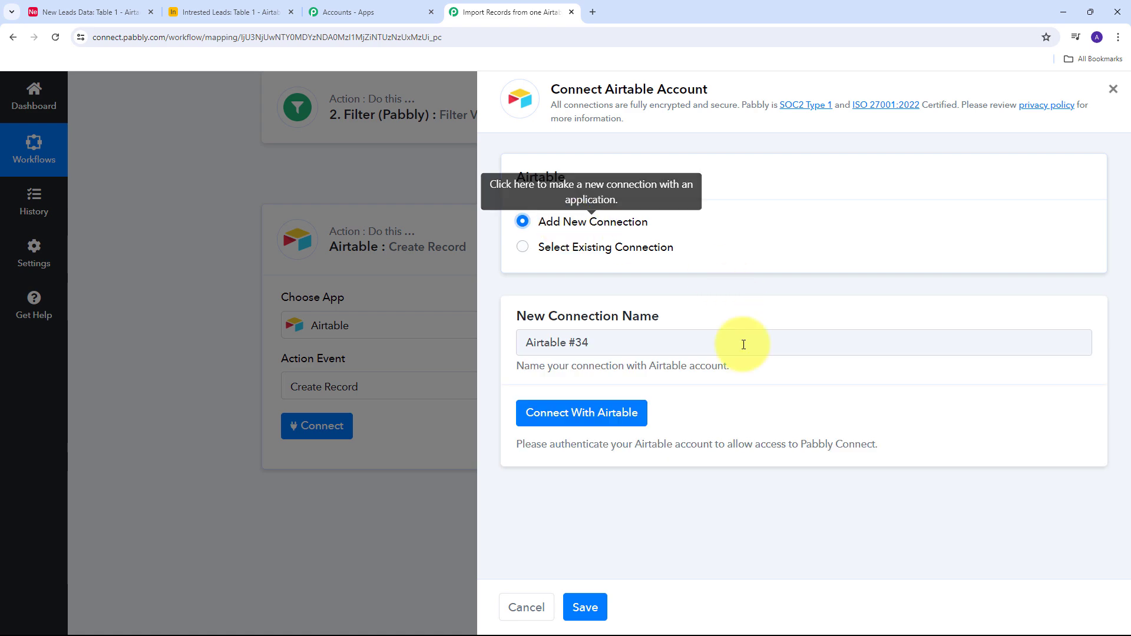
{"action": "left_click", "coordinate": [611, 418]}
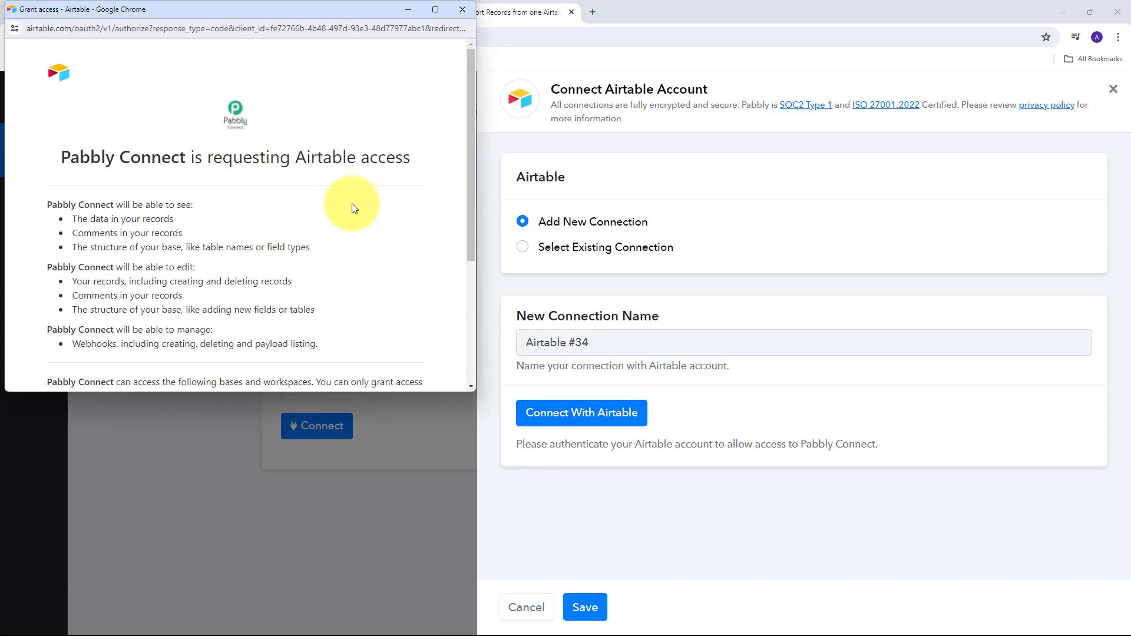
{"action": "scroll", "coordinate": [376, 202], "scroll_direction": "down", "scroll_amount": 3}
{"action": "scroll", "coordinate": [375, 203], "scroll_direction": "down", "scroll_amount": 1}
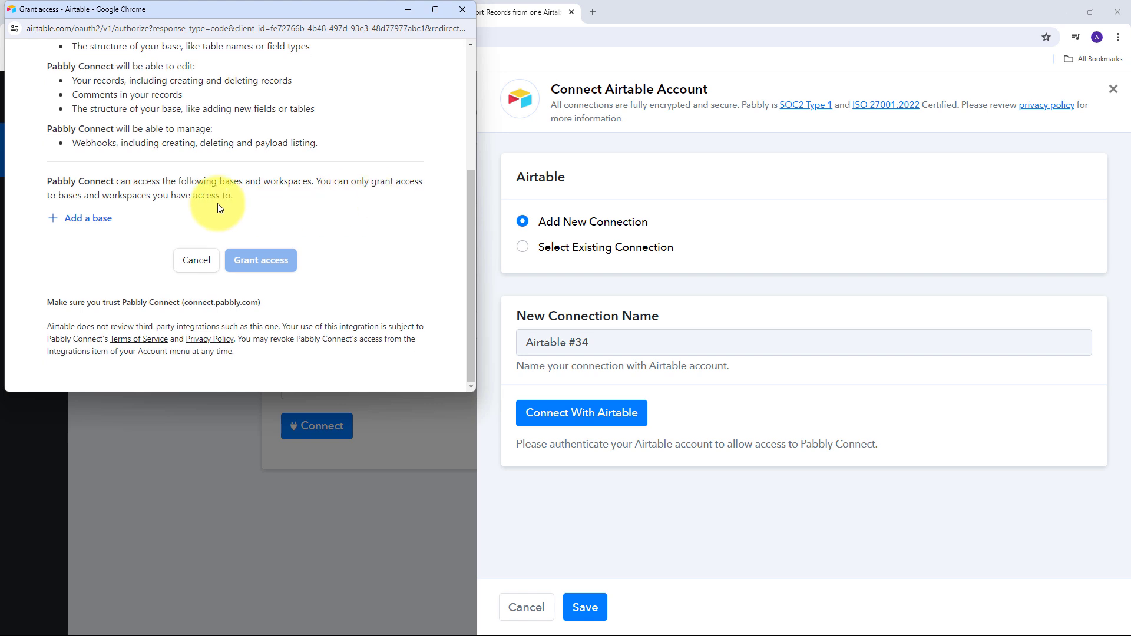
{"action": "left_click", "coordinate": [84, 225]}
{"action": "scroll", "coordinate": [158, 276], "scroll_direction": "down", "scroll_amount": 6}
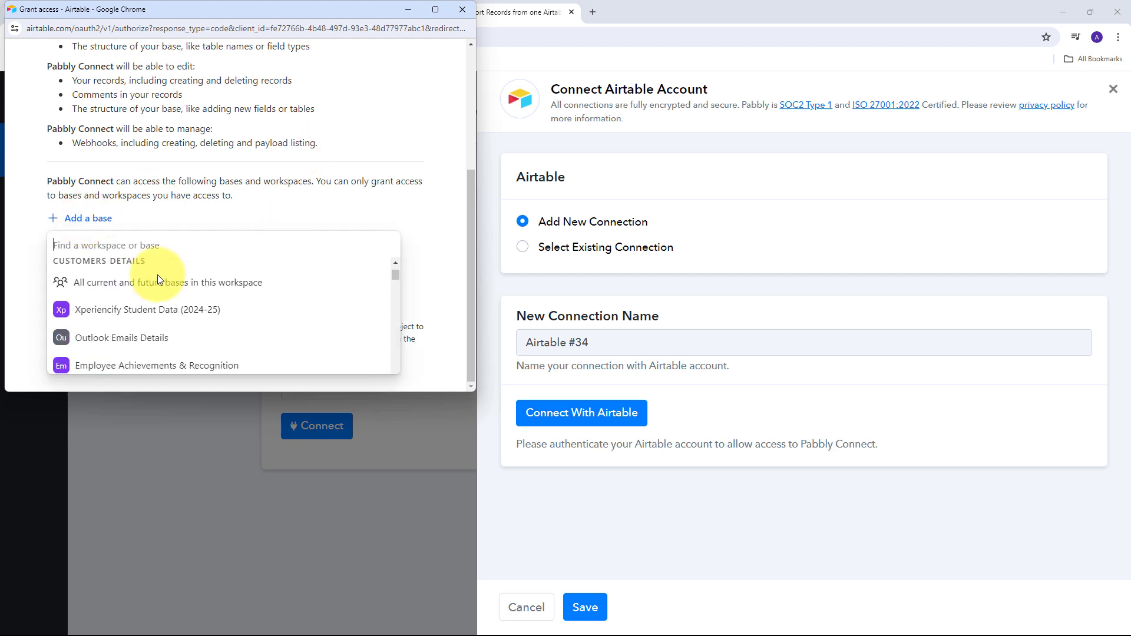
{"action": "scroll", "coordinate": [157, 275], "scroll_direction": "up", "scroll_amount": 1}
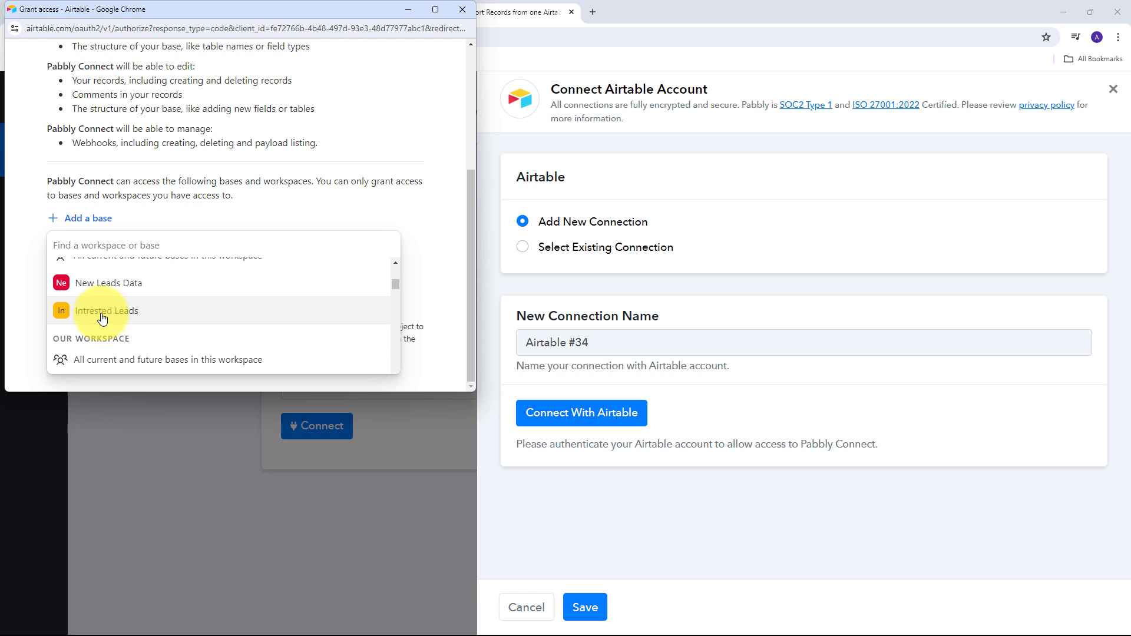
{"action": "left_click", "coordinate": [104, 318]}
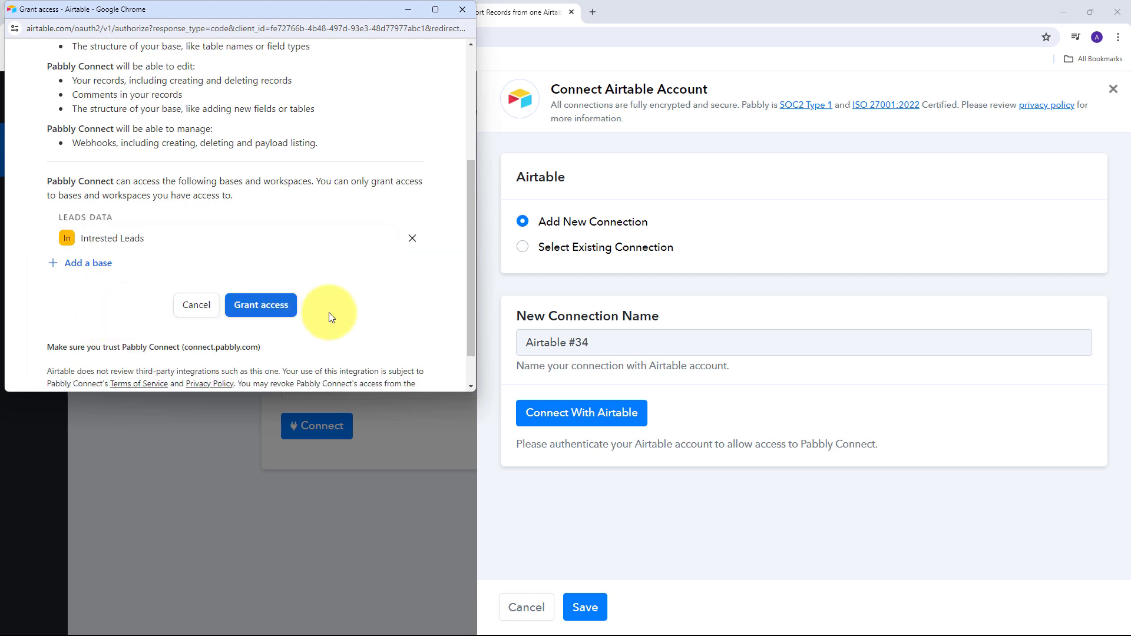
{"action": "left_click", "coordinate": [262, 306]}
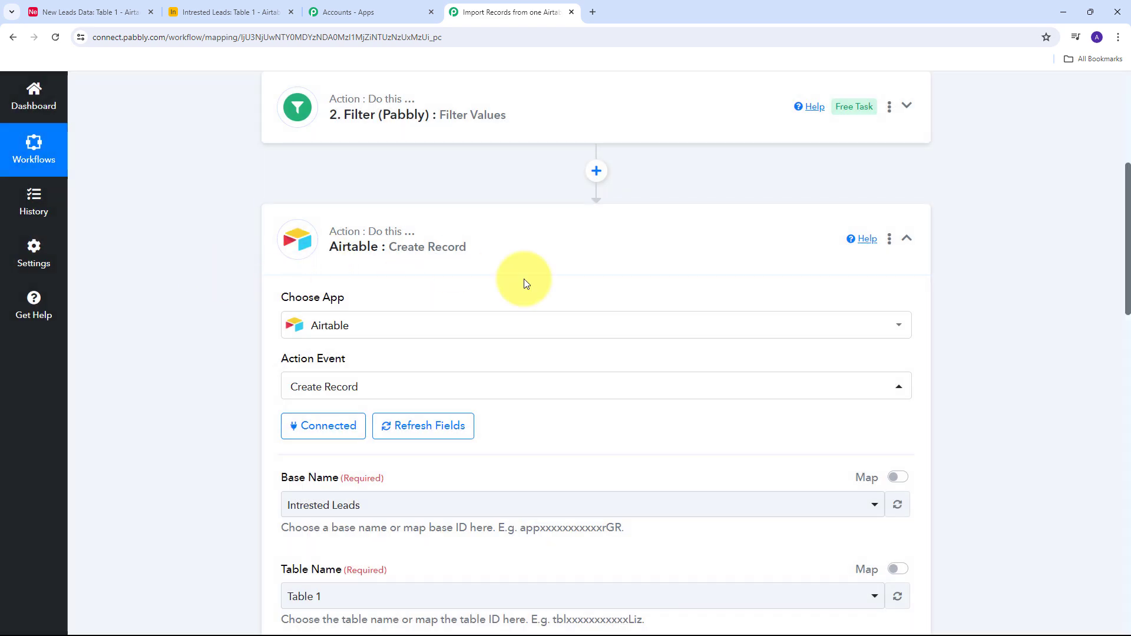
Check the selected Intrested Leads base, the available tables and the record fields offered for mapping in the Create Record step.
{"action": "scroll", "coordinate": [676, 266], "scroll_direction": "down", "scroll_amount": 5}
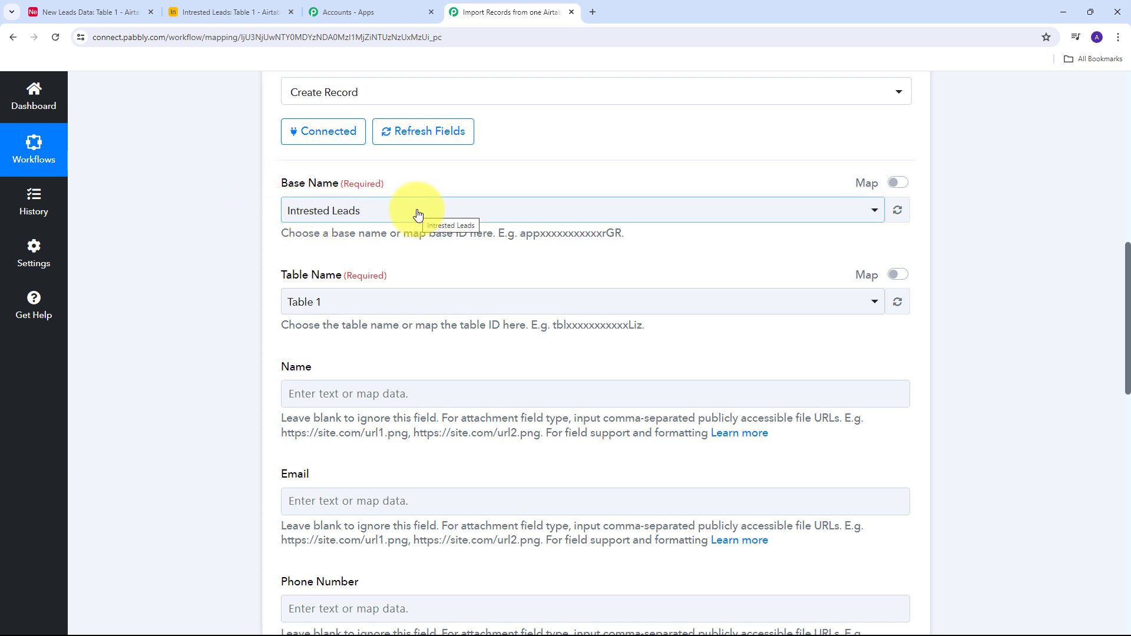
{"action": "left_click", "coordinate": [355, 313]}
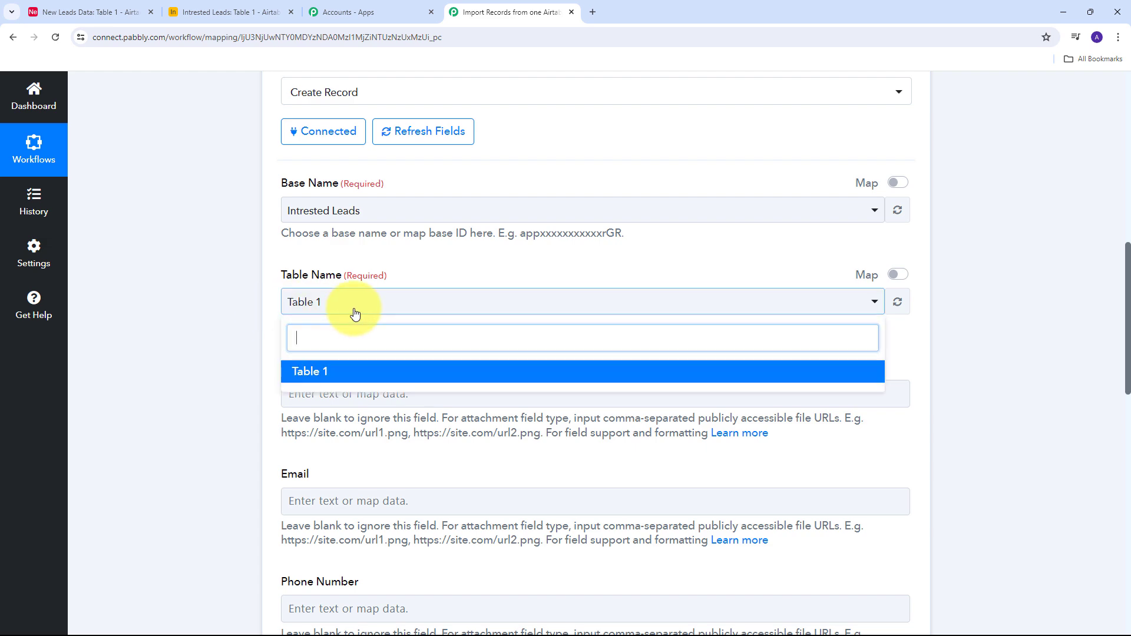
{"action": "left_click", "coordinate": [354, 313]}
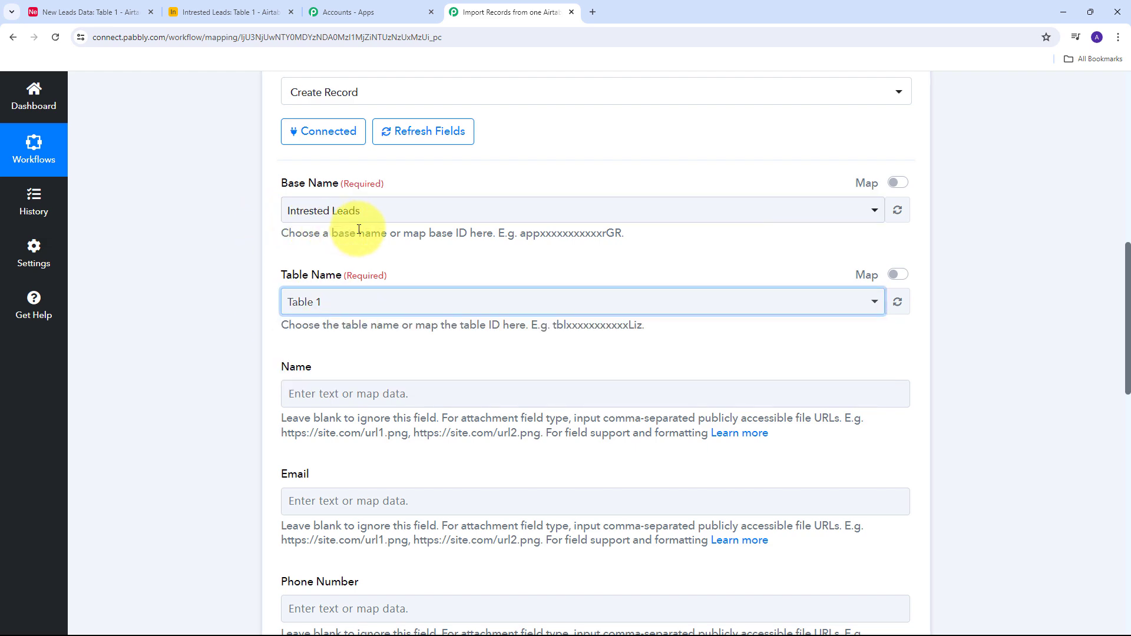
{"action": "scroll", "coordinate": [401, 253], "scroll_direction": "down", "scroll_amount": 10}
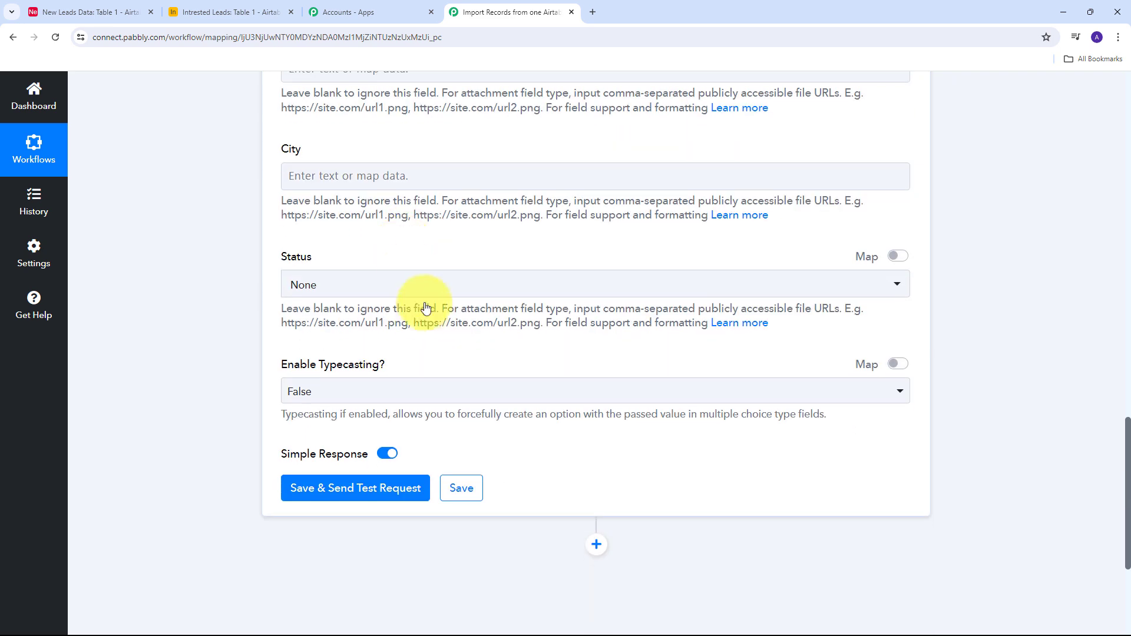
{"action": "scroll", "coordinate": [426, 308], "scroll_direction": "up", "scroll_amount": 8}
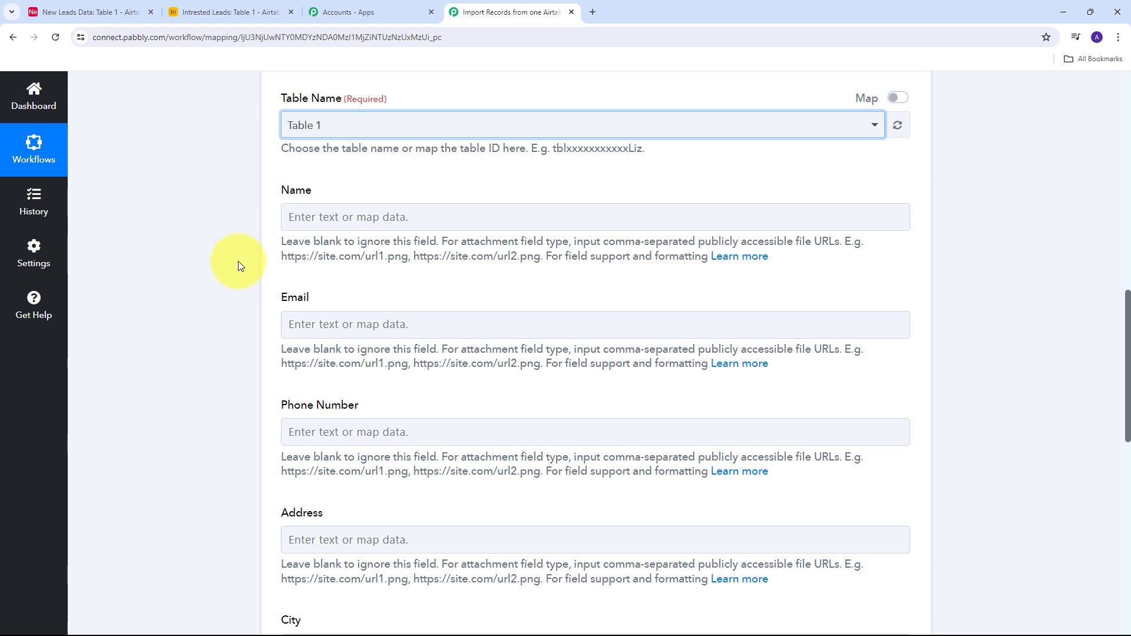
Map the new record's Name field to Fields Name from the Airtable New or Updated Record trigger.
{"action": "left_click", "coordinate": [342, 215]}
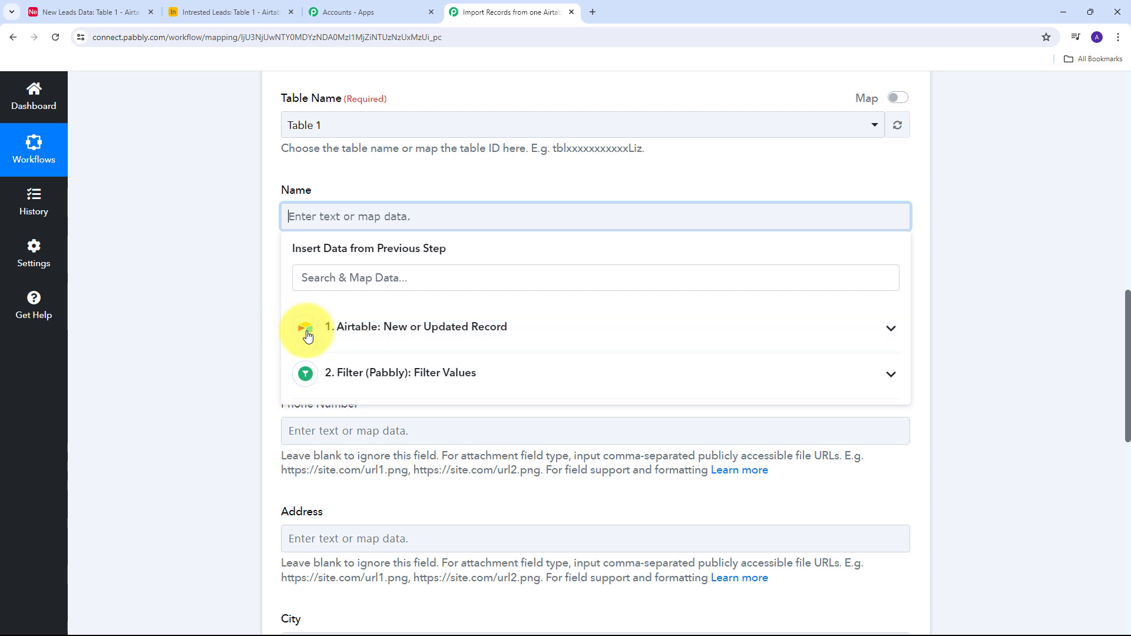
{"action": "left_click", "coordinate": [445, 328]}
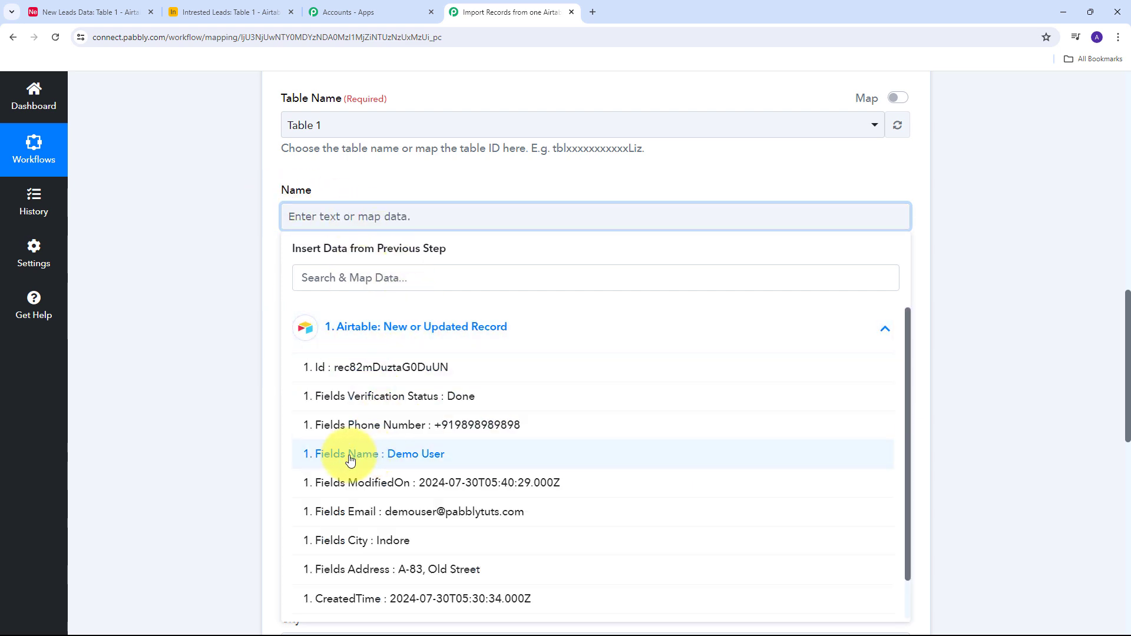
{"action": "left_click", "coordinate": [419, 461]}
{"action": "left_click", "coordinate": [233, 313]}
Map the new record's Email field to Fields Email from the Airtable New or Updated Record trigger.
{"action": "scroll", "coordinate": [294, 265], "scroll_direction": "down", "scroll_amount": 2}
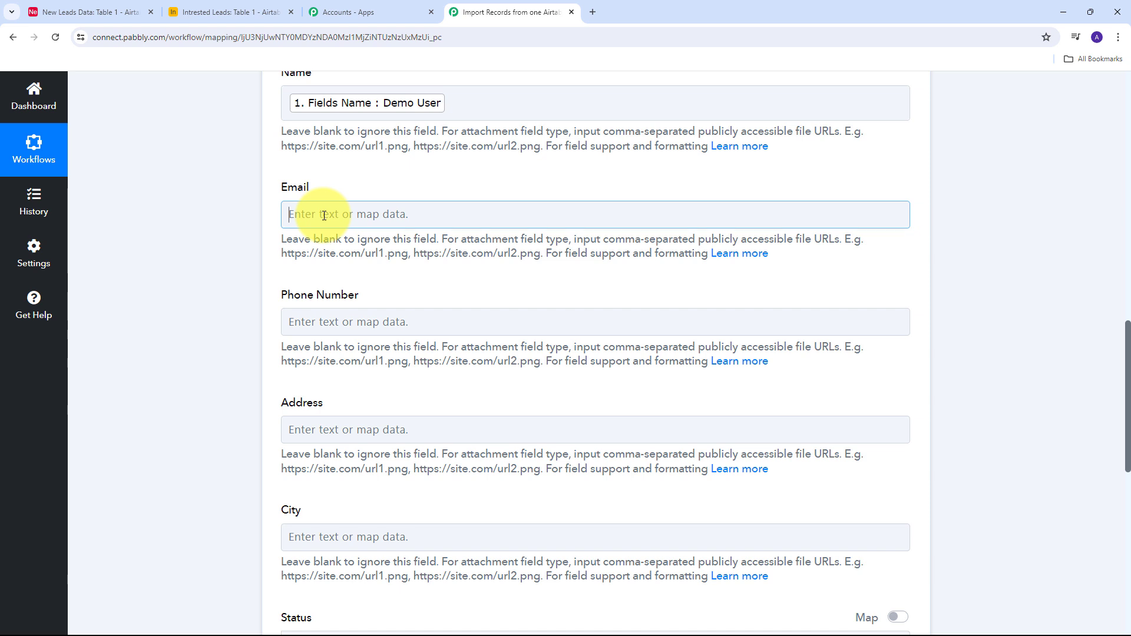
{"action": "left_click", "coordinate": [326, 215]}
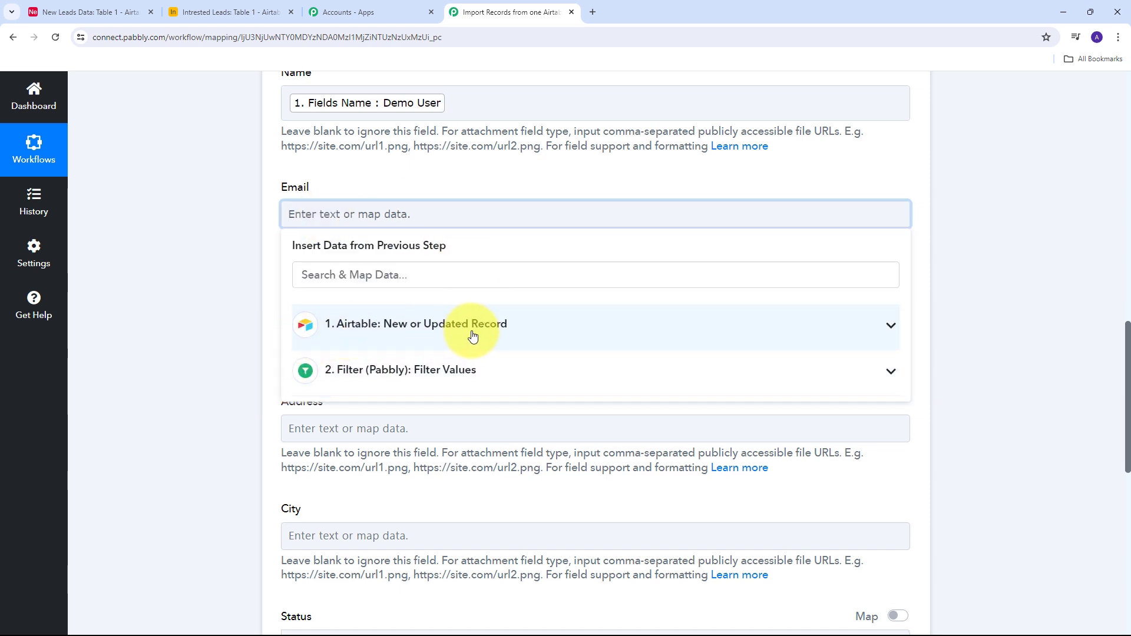
{"action": "left_click", "coordinate": [437, 334]}
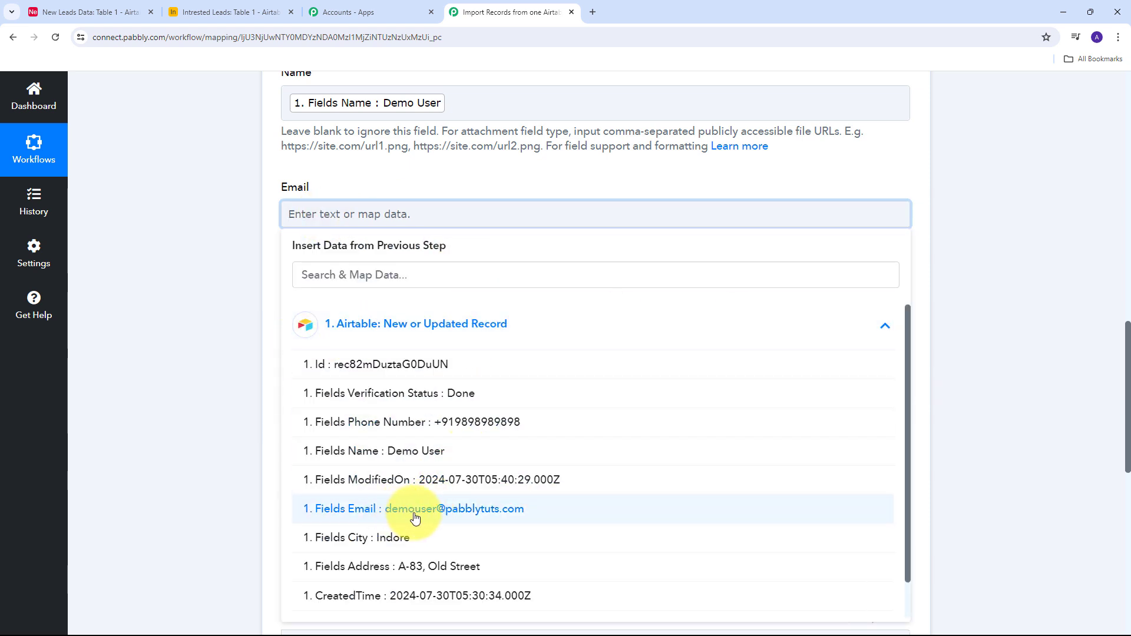
{"action": "left_click", "coordinate": [471, 516]}
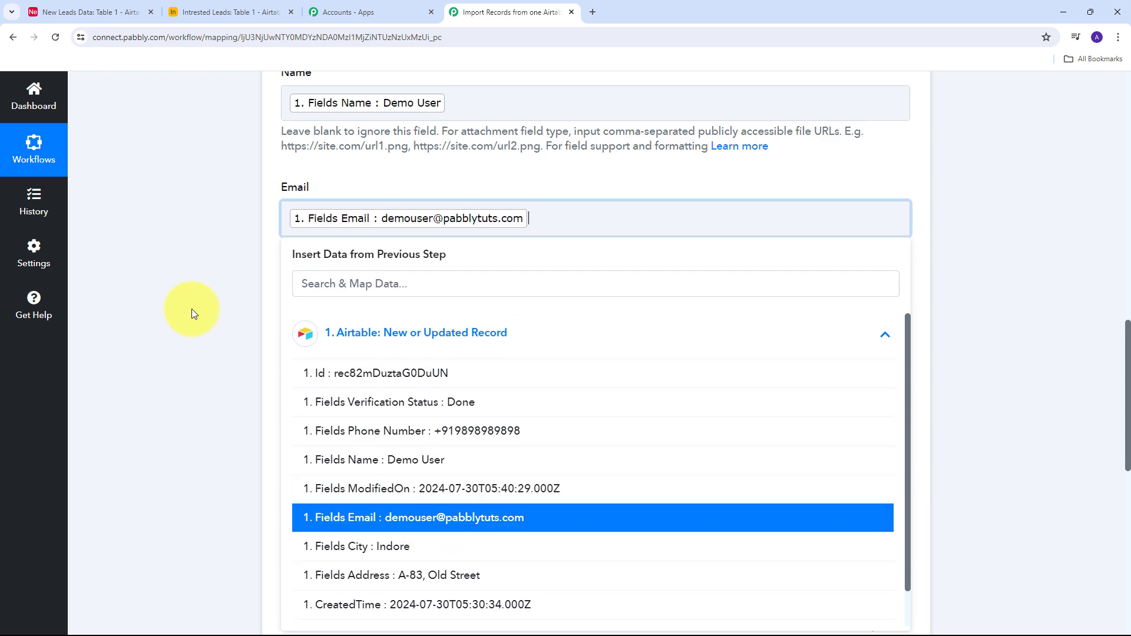
Map the new record's Phone Number field to Fields Phone Number from the Airtable New or Updated Record trigger.
{"action": "left_click", "coordinate": [297, 325]}
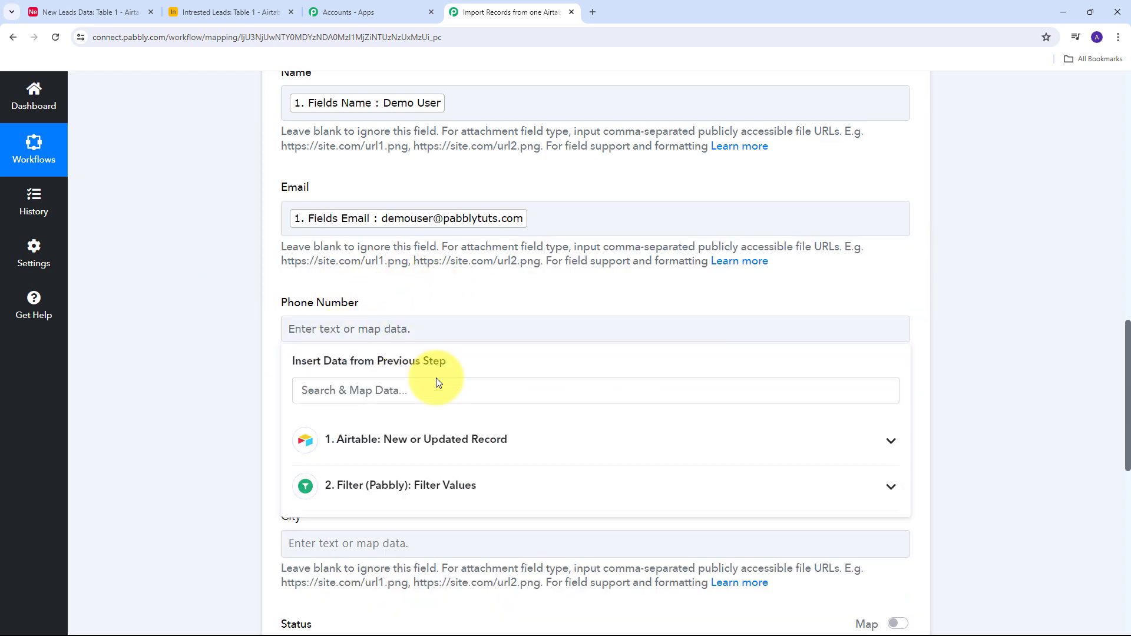
{"action": "left_click", "coordinate": [494, 437]}
{"action": "scroll", "coordinate": [493, 438], "scroll_direction": "down", "scroll_amount": 1}
{"action": "left_click", "coordinate": [462, 472]}
{"action": "left_click", "coordinate": [235, 345]}
Map the new record's Address field to Fields Address from the Airtable New or Updated Record trigger.
{"action": "scroll", "coordinate": [580, 232], "scroll_direction": "down", "scroll_amount": 3}
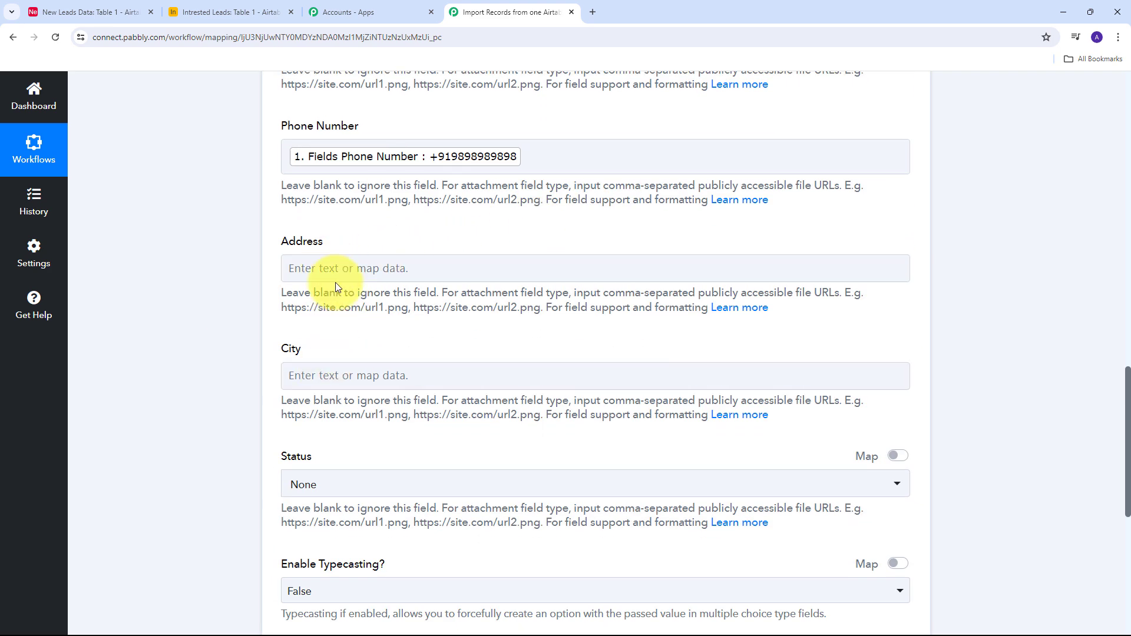
{"action": "left_click", "coordinate": [340, 272]}
{"action": "left_click", "coordinate": [416, 384]}
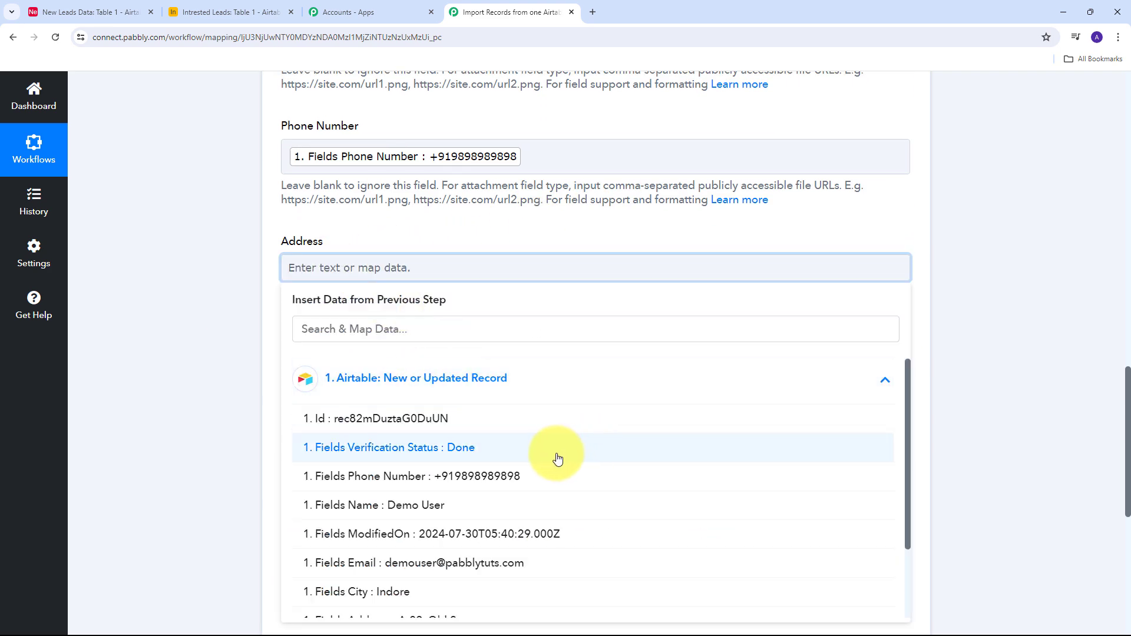
{"action": "scroll", "coordinate": [548, 460], "scroll_direction": "down", "scroll_amount": 2}
{"action": "left_click", "coordinate": [461, 526]}
{"action": "left_click", "coordinate": [245, 355]}
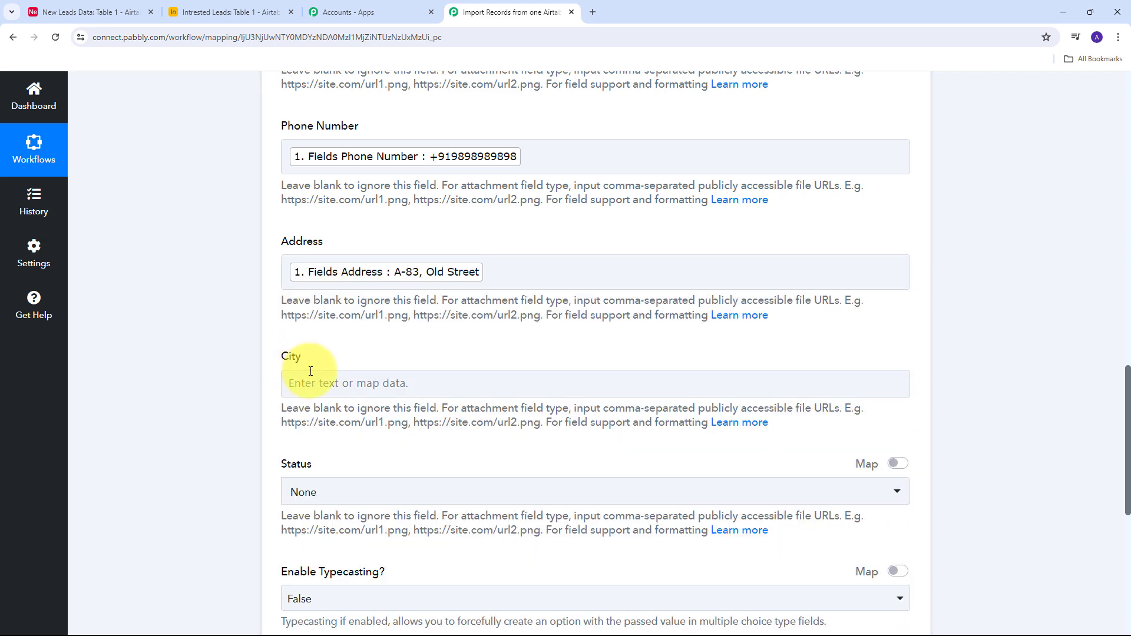
Map the new record's City field to Fields City from the Airtable New or Updated Record trigger.
{"action": "left_click", "coordinate": [353, 383]}
{"action": "scroll", "coordinate": [442, 429], "scroll_direction": "down", "scroll_amount": 1}
{"action": "left_click", "coordinate": [558, 436]}
{"action": "scroll", "coordinate": [434, 504], "scroll_direction": "down", "scroll_amount": 3}
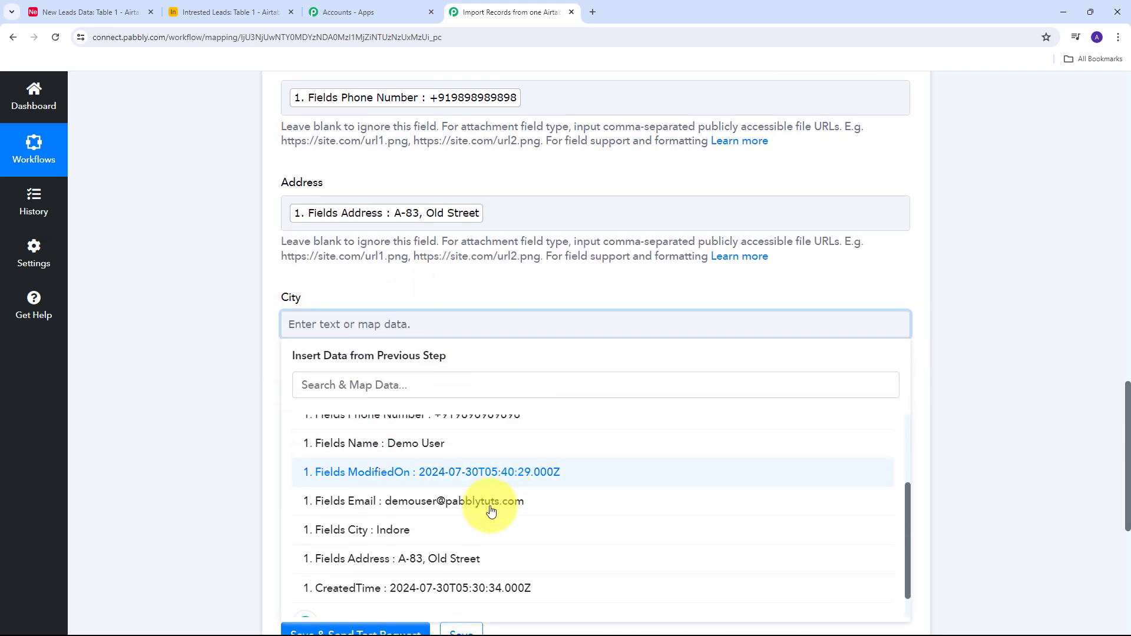
{"action": "left_click", "coordinate": [392, 530]}
{"action": "left_click", "coordinate": [259, 379]}
Review the field mappings, save the Create Record step and send a test request with Status left at None.
{"action": "scroll", "coordinate": [412, 345], "scroll_direction": "up", "scroll_amount": 3}
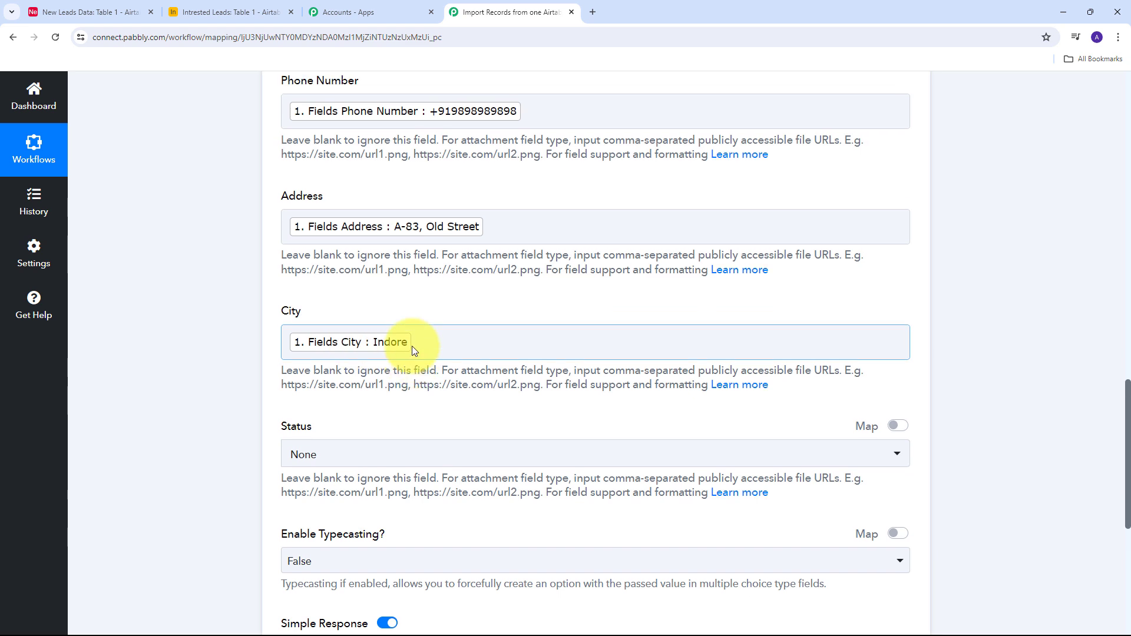
{"action": "scroll", "coordinate": [283, 308], "scroll_direction": "up", "scroll_amount": 3}
{"action": "scroll", "coordinate": [592, 418], "scroll_direction": "down", "scroll_amount": 2}
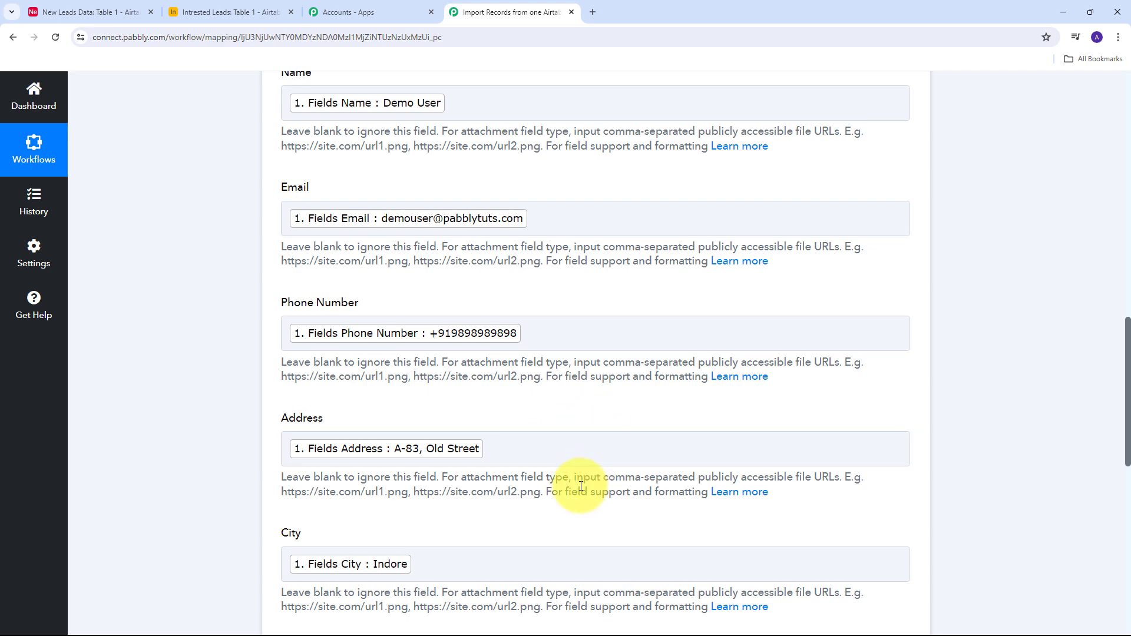
{"action": "scroll", "coordinate": [263, 328], "scroll_direction": "up", "scroll_amount": 1}
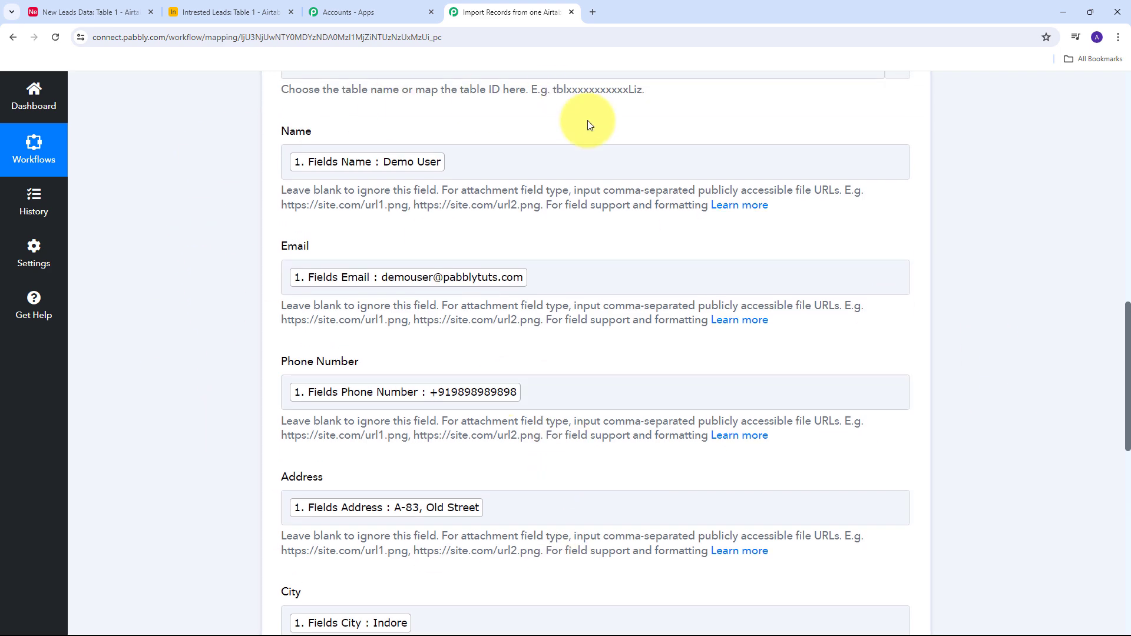
{"action": "scroll", "coordinate": [618, 417], "scroll_direction": "down", "scroll_amount": 5}
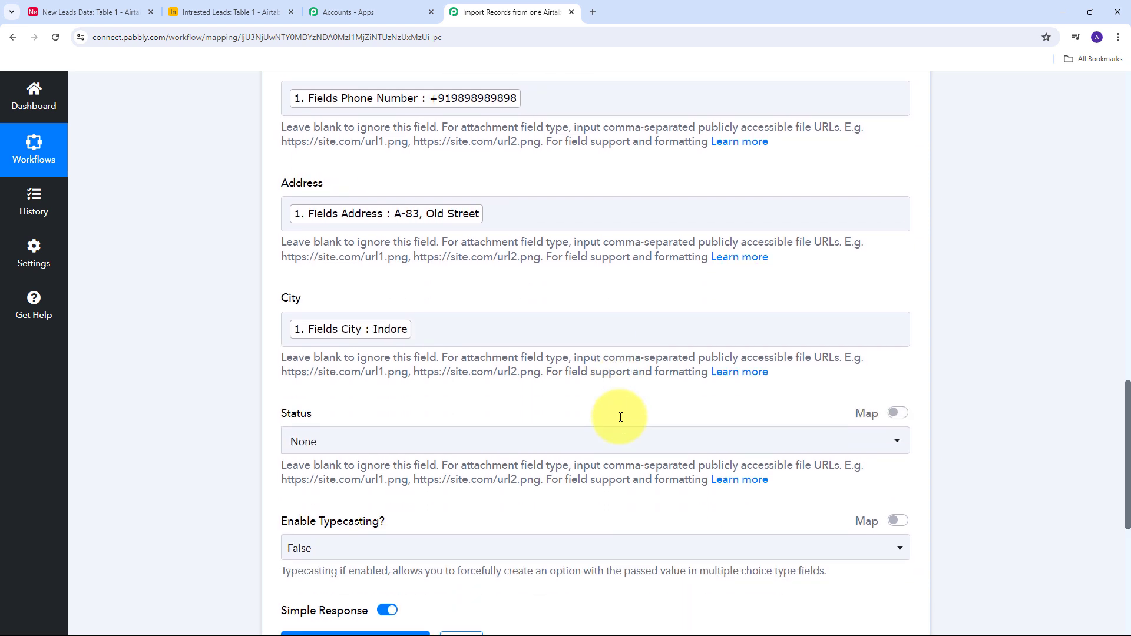
{"action": "scroll", "coordinate": [620, 417], "scroll_direction": "up", "scroll_amount": 1}
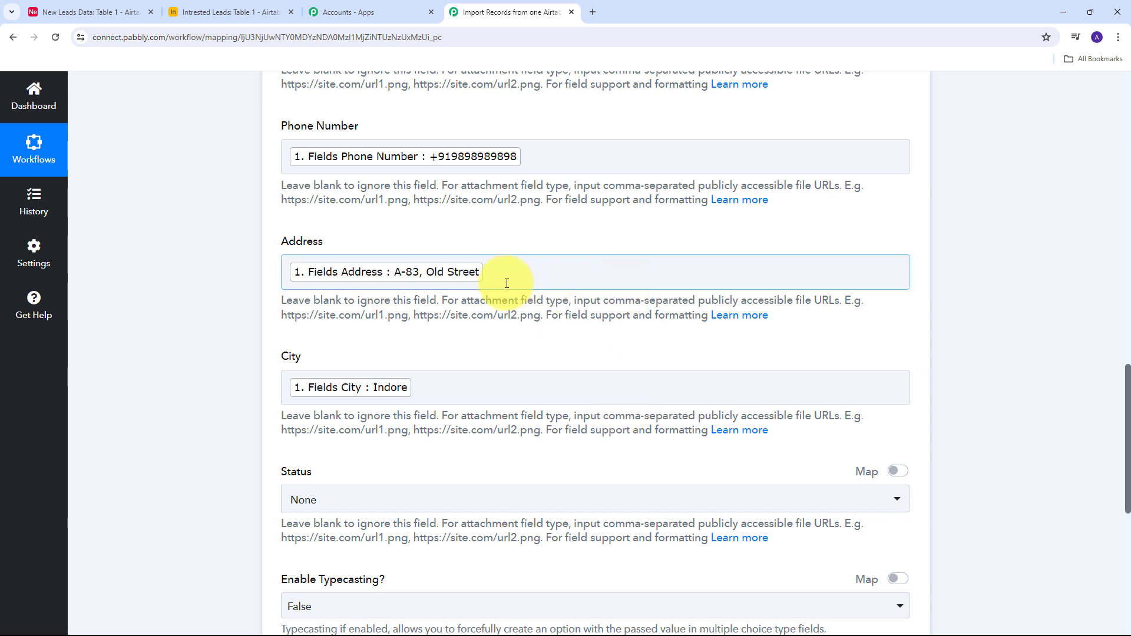
{"action": "scroll", "coordinate": [510, 294], "scroll_direction": "down", "scroll_amount": 5}
{"action": "scroll", "coordinate": [511, 294], "scroll_direction": "down", "scroll_amount": 1}
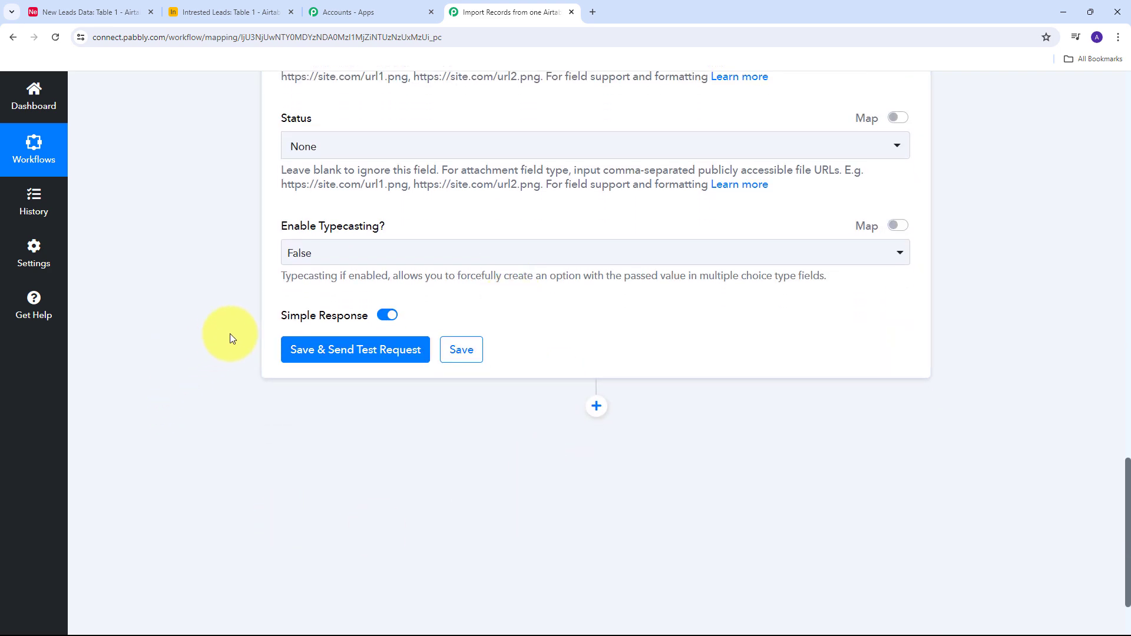
{"action": "left_click", "coordinate": [340, 354]}
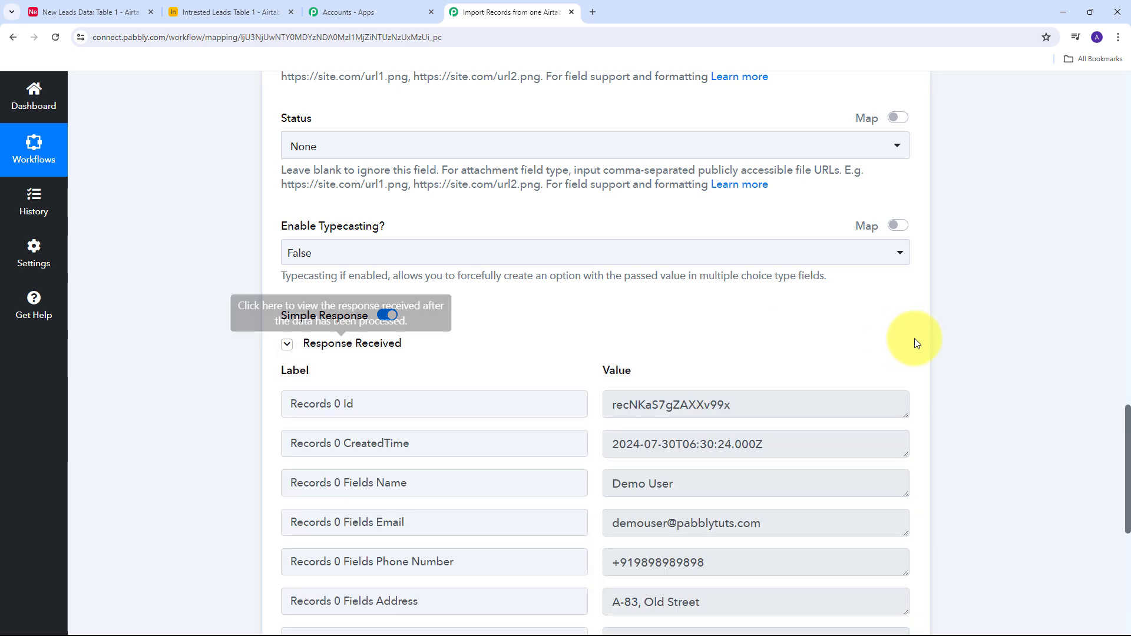
{"action": "scroll", "coordinate": [995, 326], "scroll_direction": "down", "scroll_amount": 2}
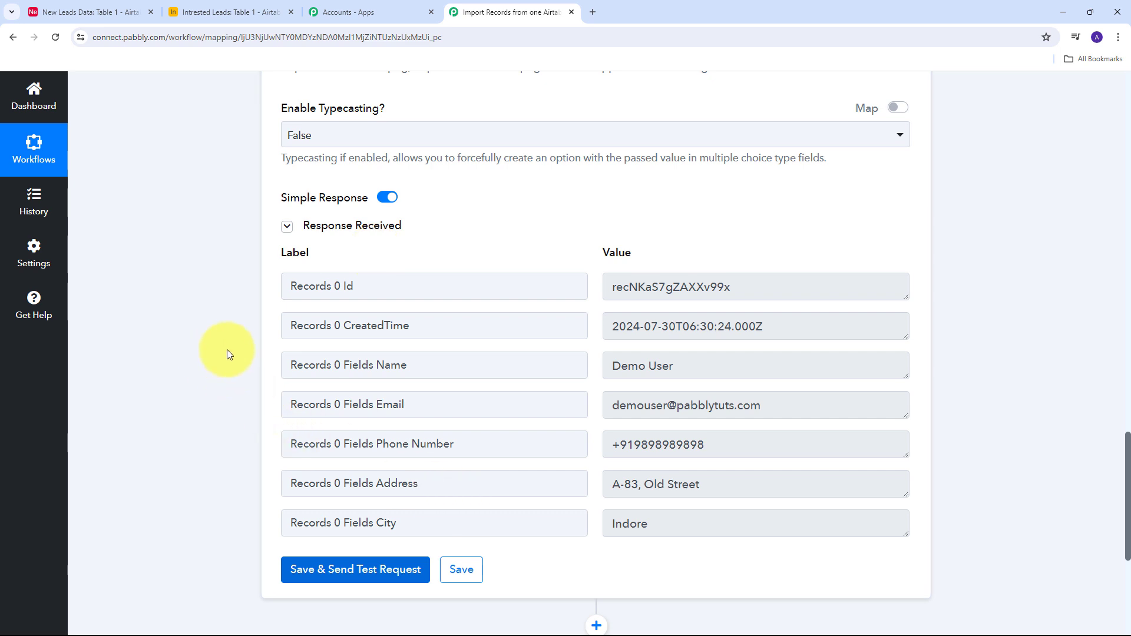
Switch to Airtable and compare the record in the Intrested Leads base with the source record in New Leads Data.
{"action": "left_click", "coordinate": [198, 7]}
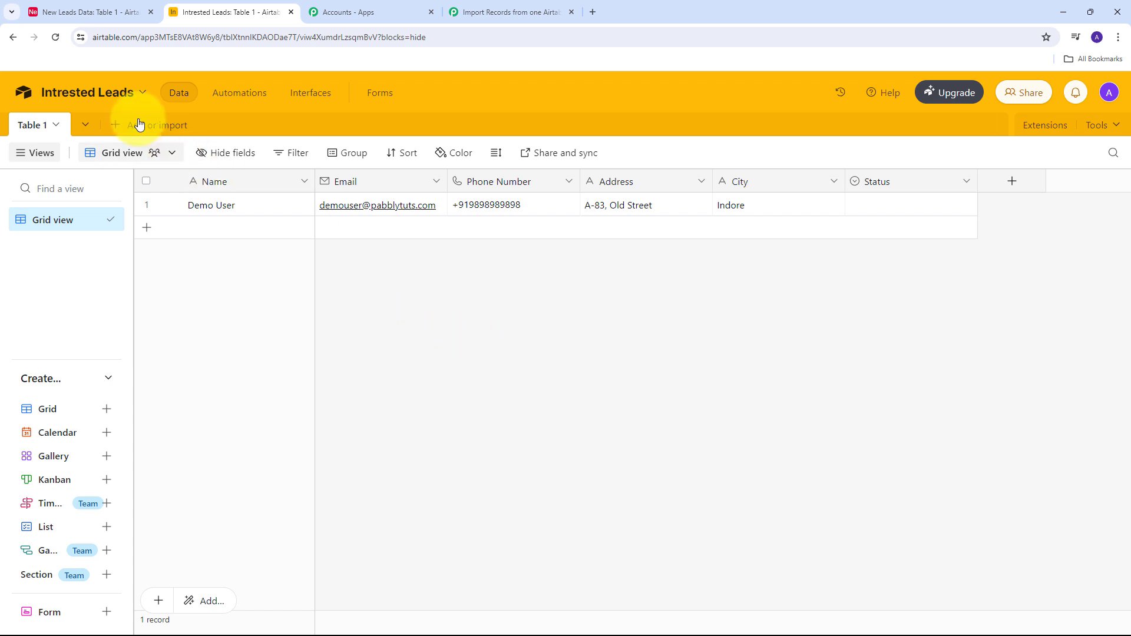
{"action": "left_click", "coordinate": [112, 12]}
{"action": "left_click", "coordinate": [222, 6]}
{"action": "left_click", "coordinate": [112, 8]}
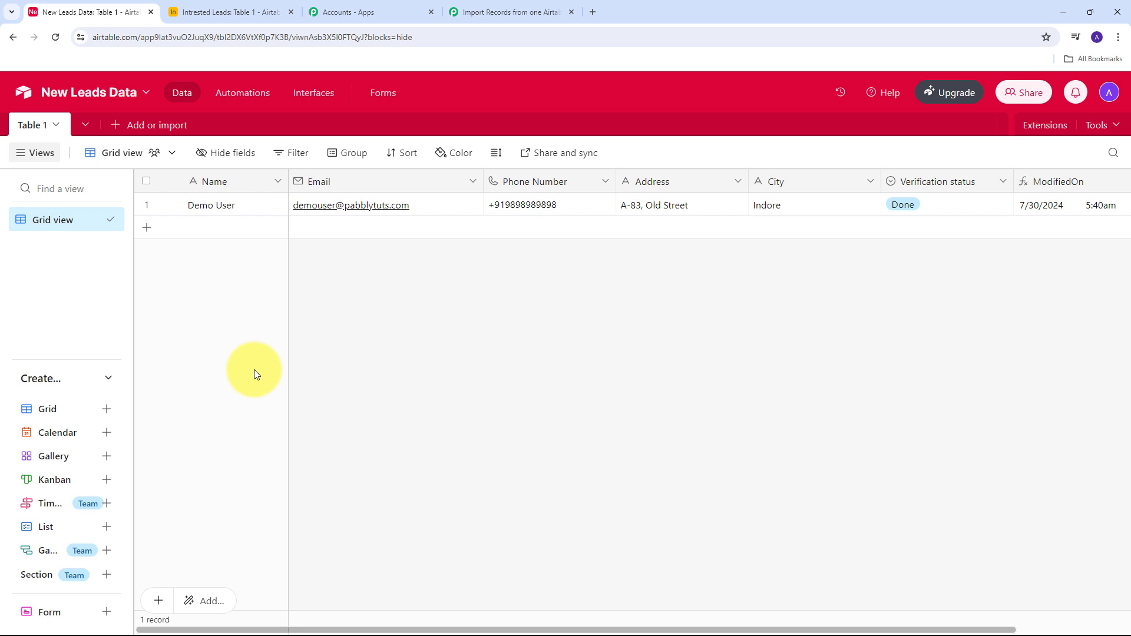
{"action": "key", "text": "ctrl+Tab"}
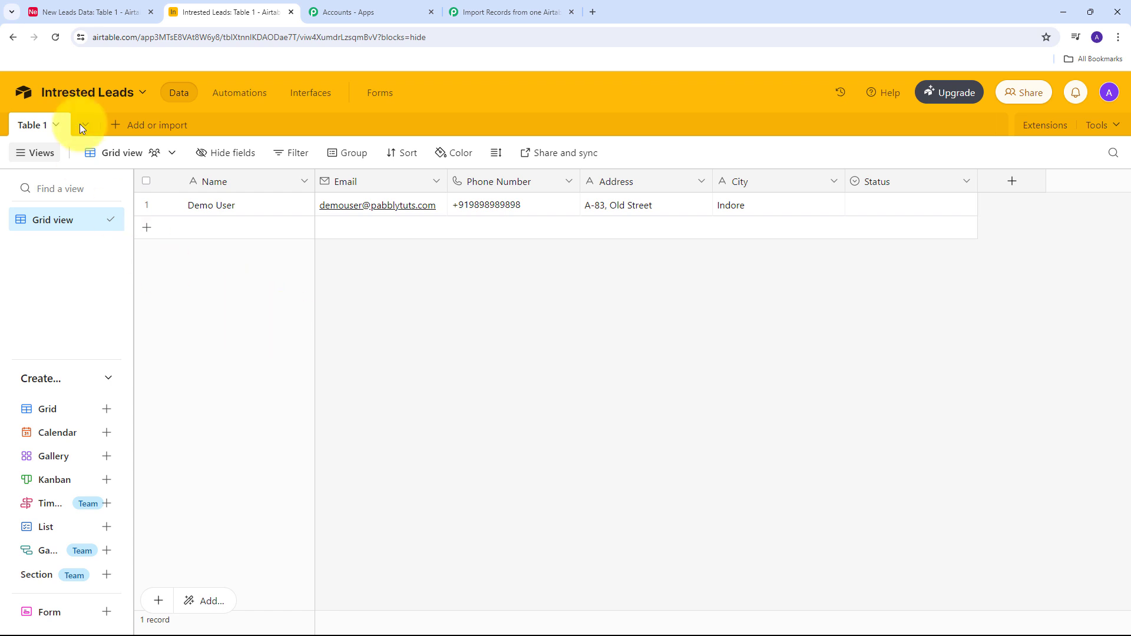
{"action": "left_click", "coordinate": [80, 6]}
{"action": "left_click", "coordinate": [208, 4]}
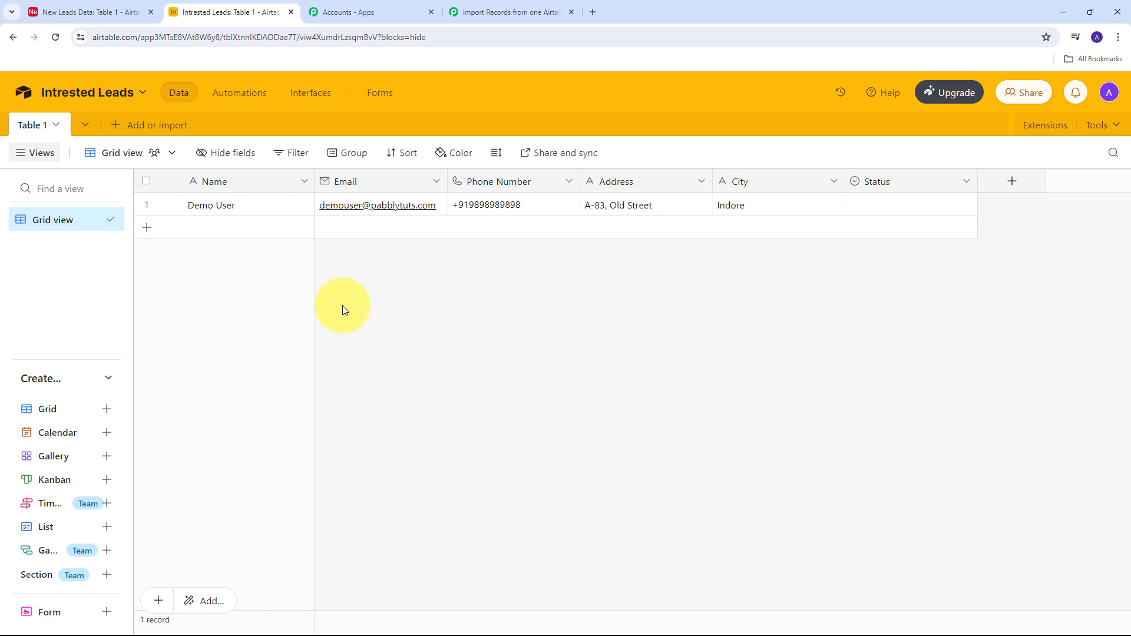
Return to the Pabbly Connect workflow, collapse the Create Record step and review the sequence of trigger, filter and action.
{"action": "left_click", "coordinate": [503, 10]}
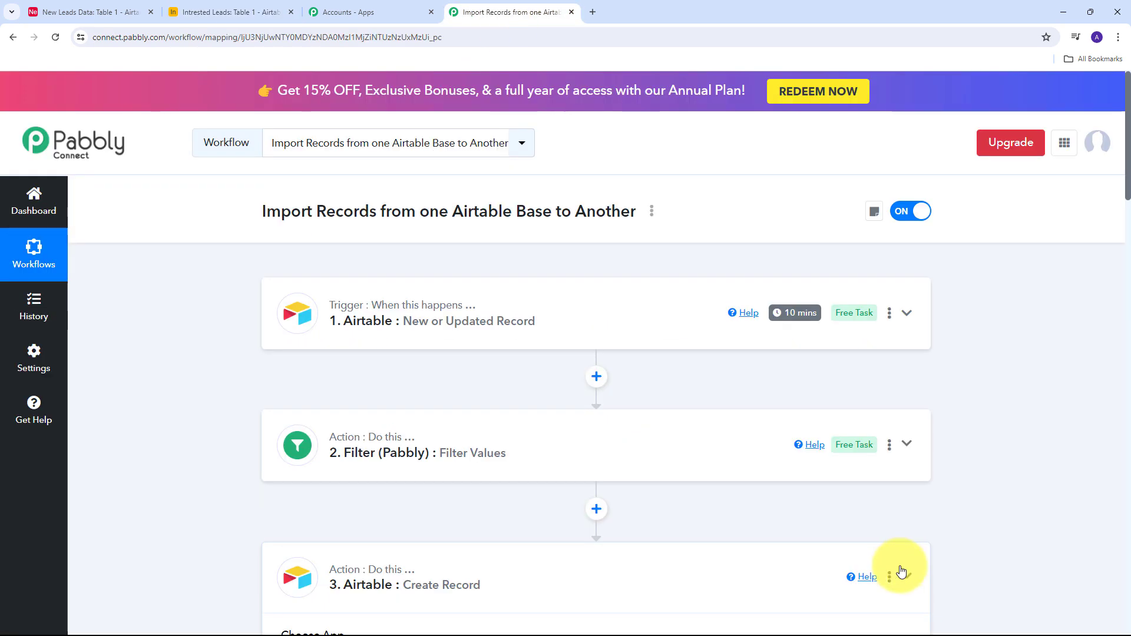
{"action": "left_click", "coordinate": [901, 571]}
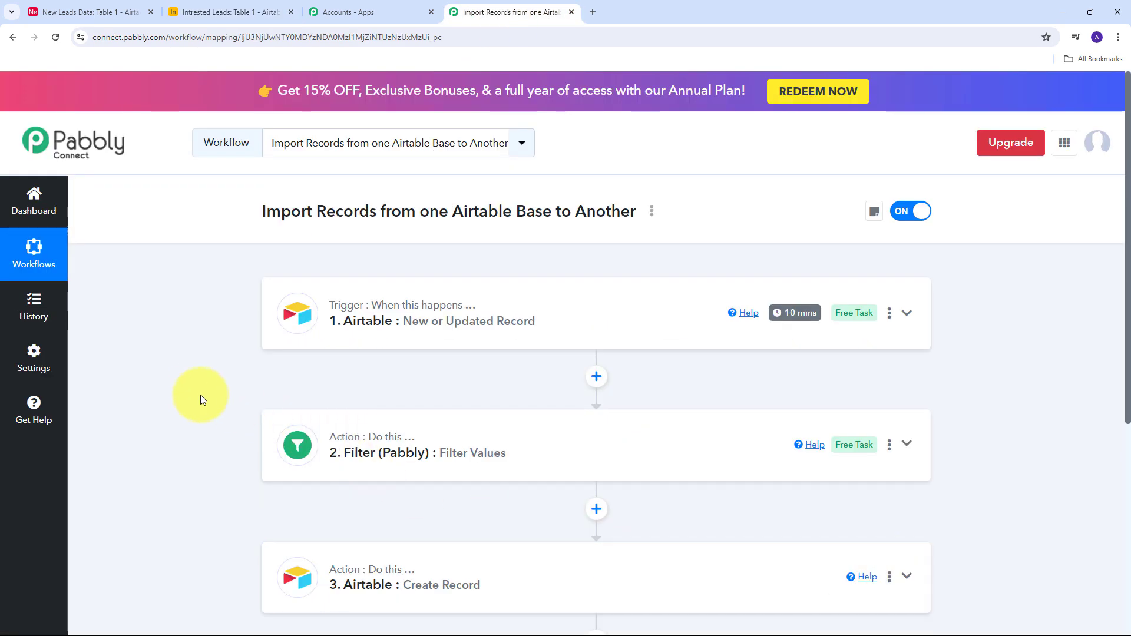
{"action": "scroll", "coordinate": [206, 371], "scroll_direction": "down", "scroll_amount": 1}
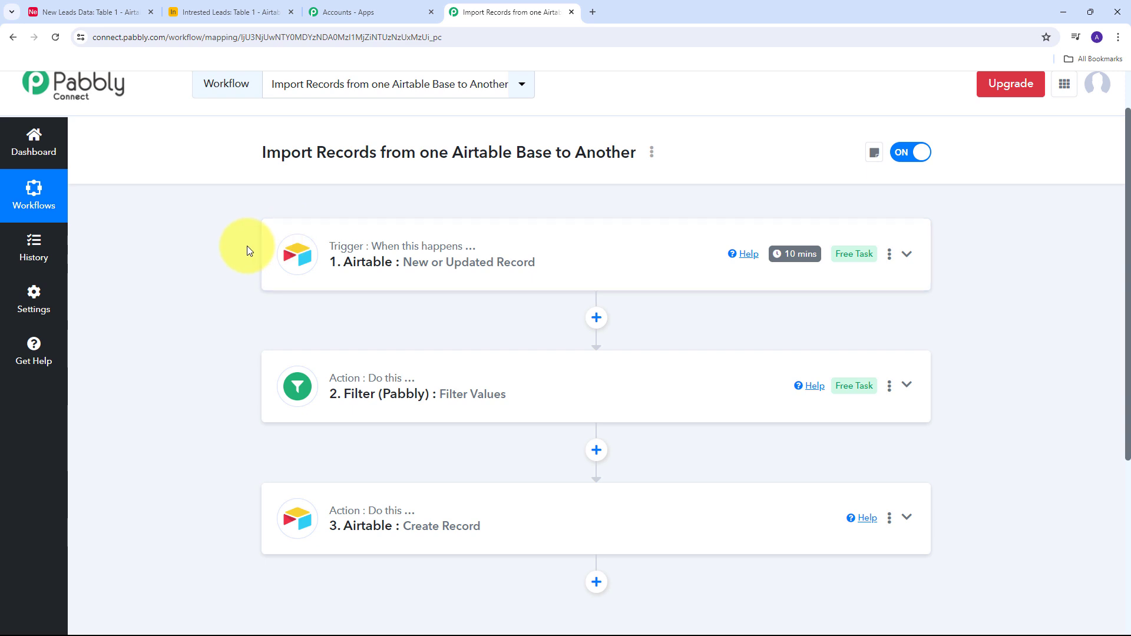
{"action": "scroll", "coordinate": [231, 250], "scroll_direction": "down", "scroll_amount": 1}
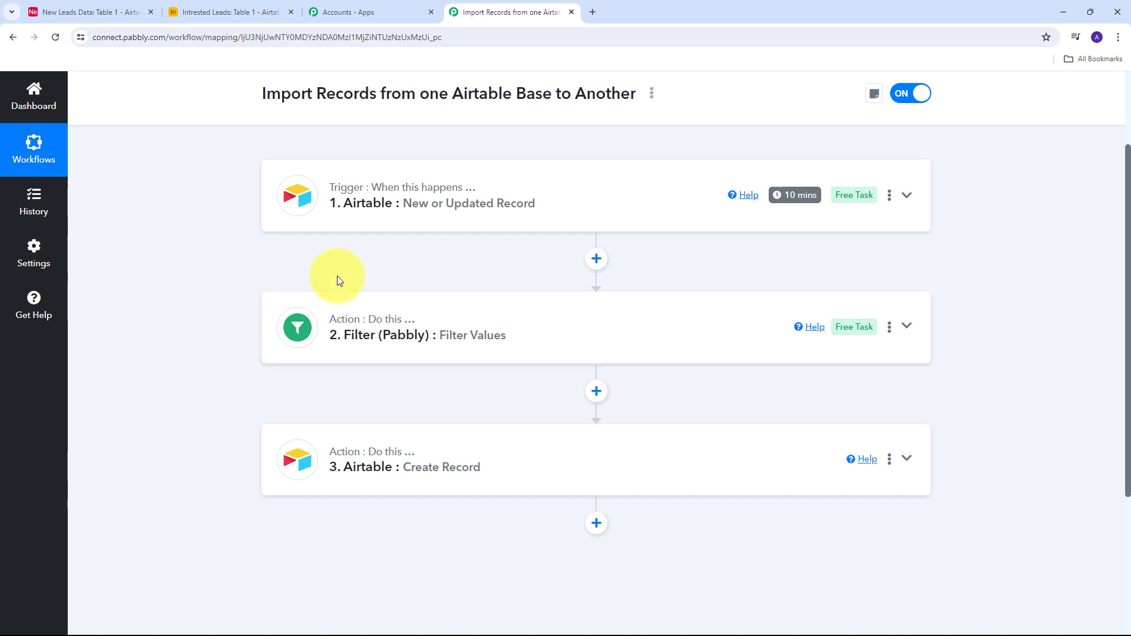
{"action": "scroll", "coordinate": [316, 283], "scroll_direction": "down", "scroll_amount": 2}
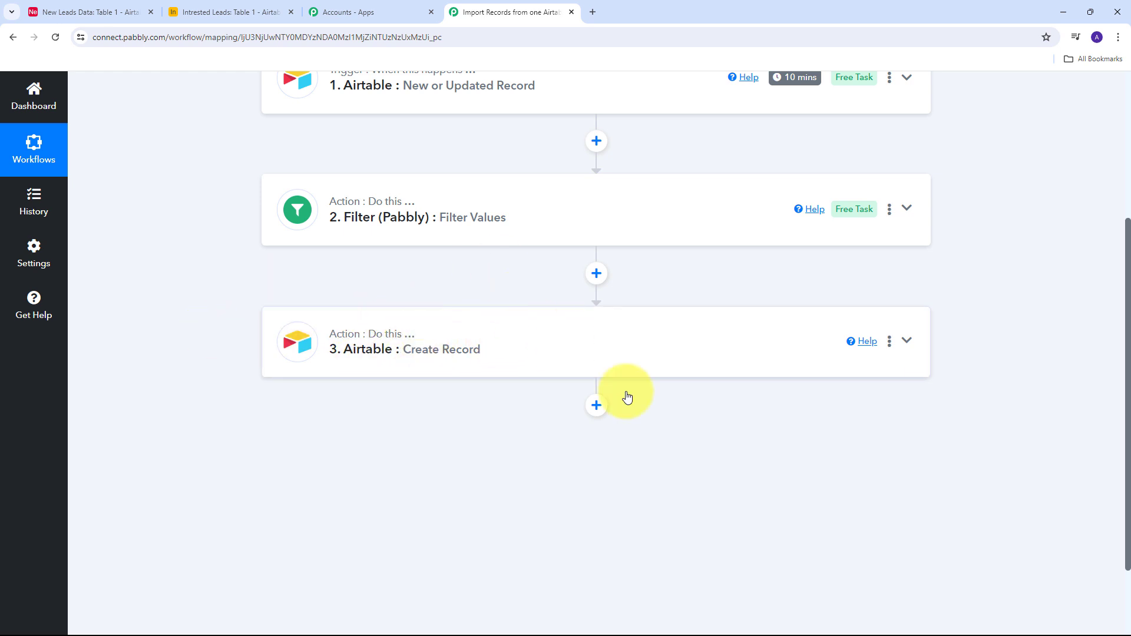
{"action": "scroll", "coordinate": [213, 274], "scroll_direction": "up", "scroll_amount": 2}
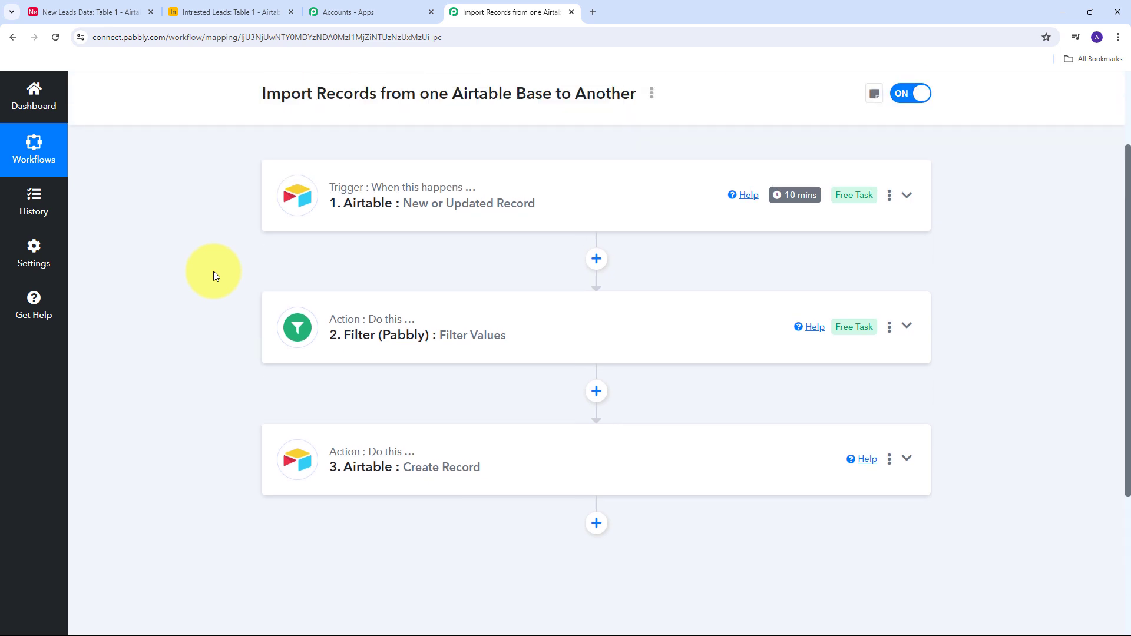